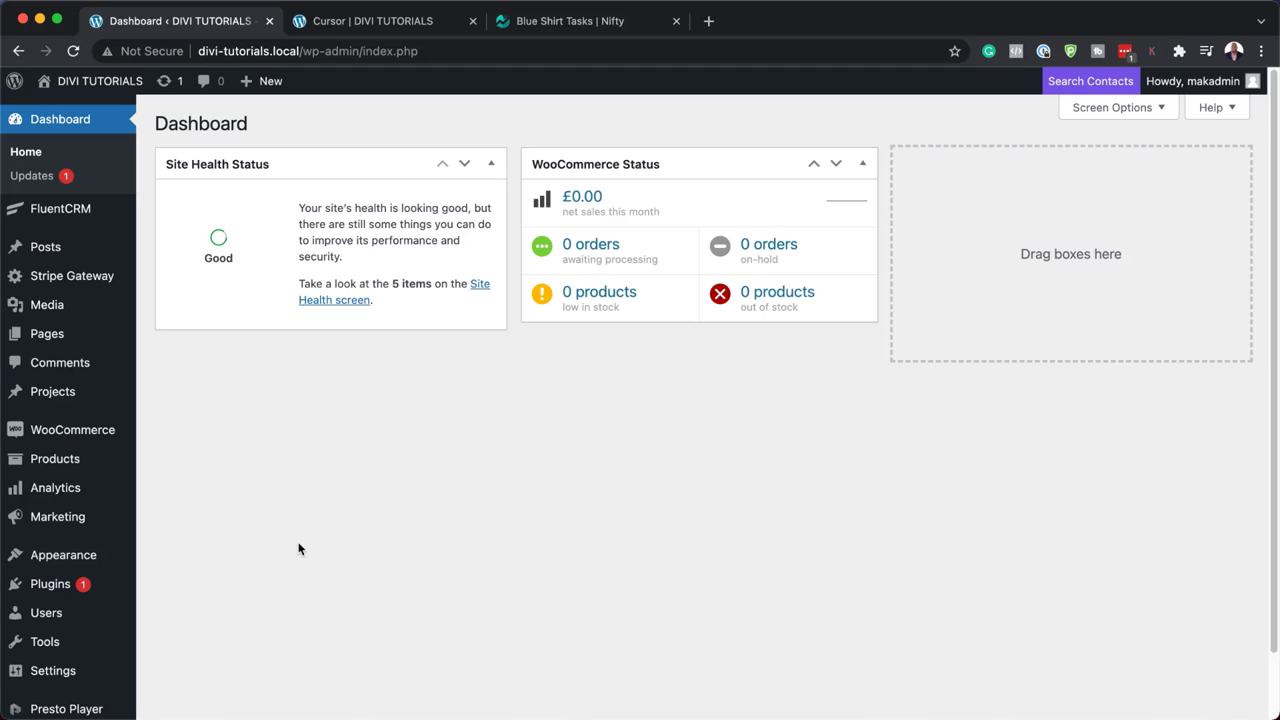
# - Create a new page titled "Mouse" and open it in the Divi Builder
pyautogui.moveTo(286, 93)
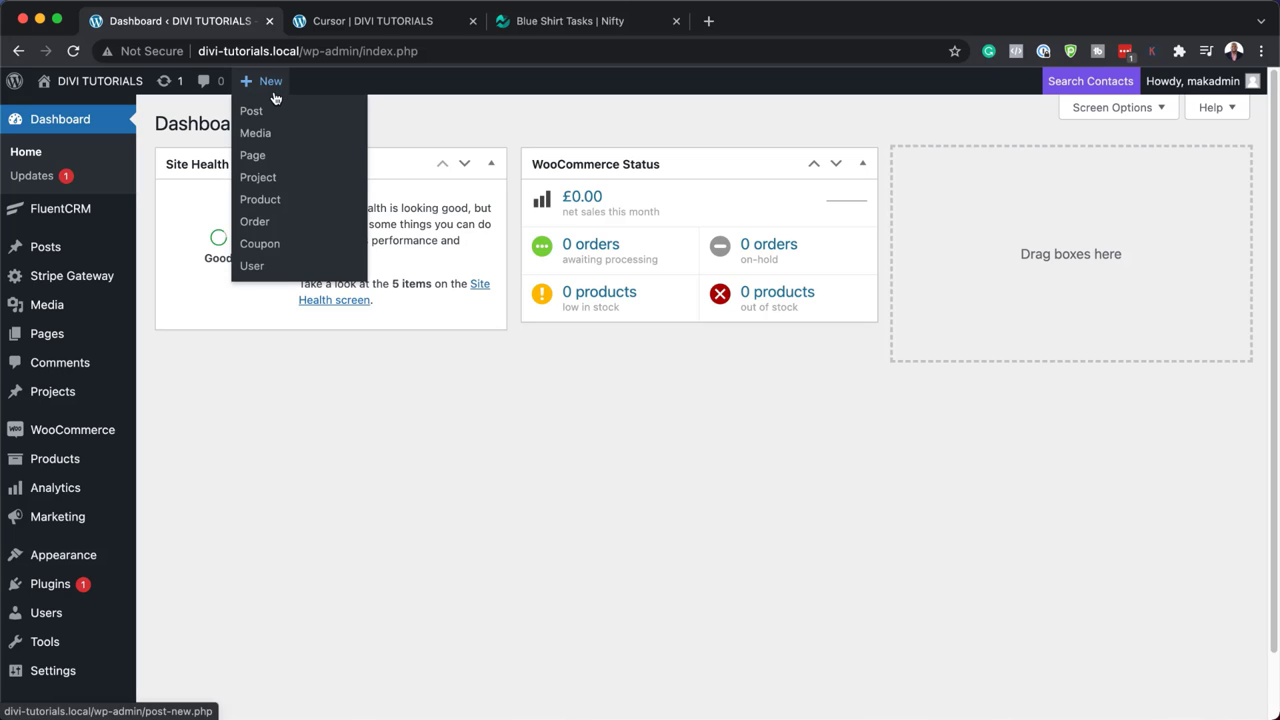
pyautogui.click(253, 155)
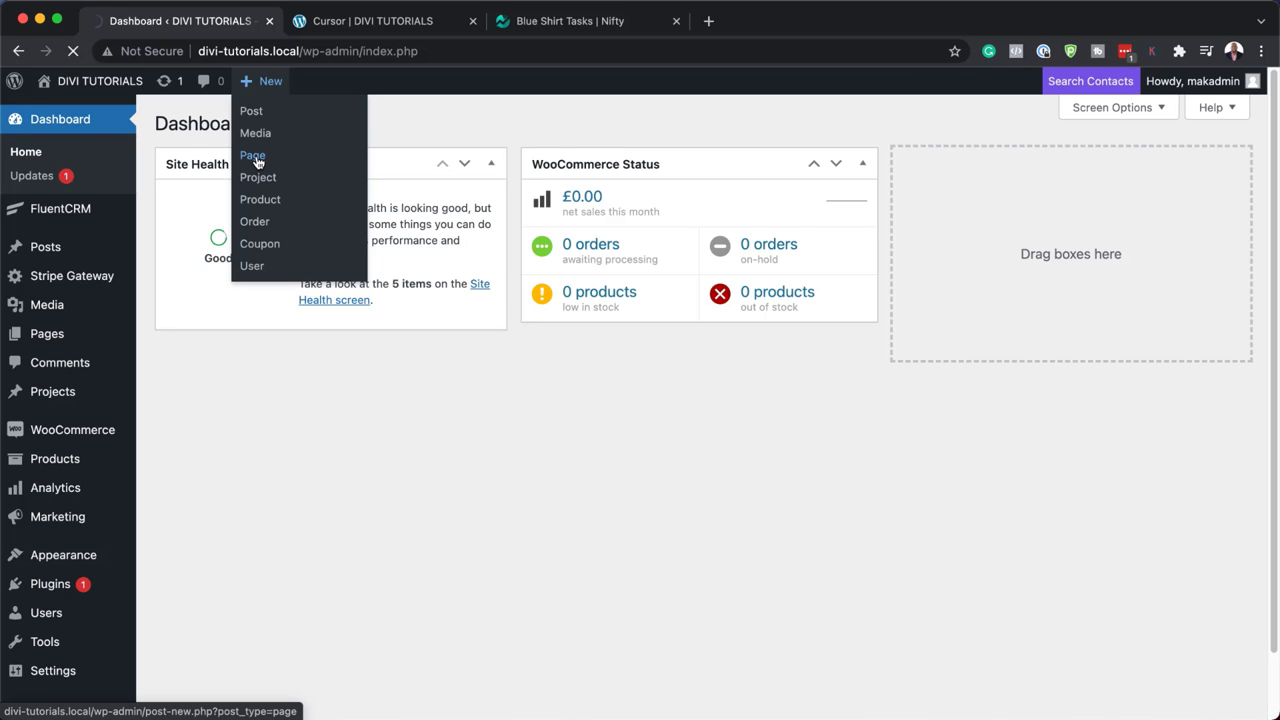
pyautogui.write('Mouse')
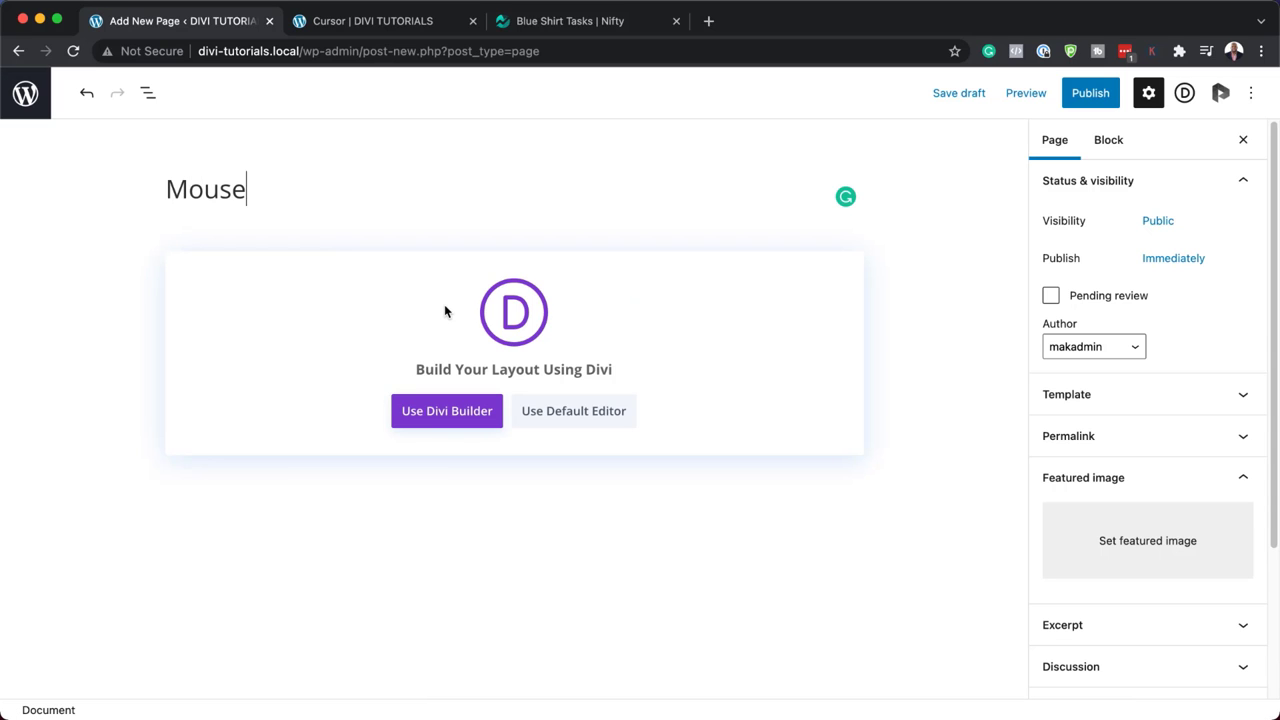
pyautogui.click(446, 419)
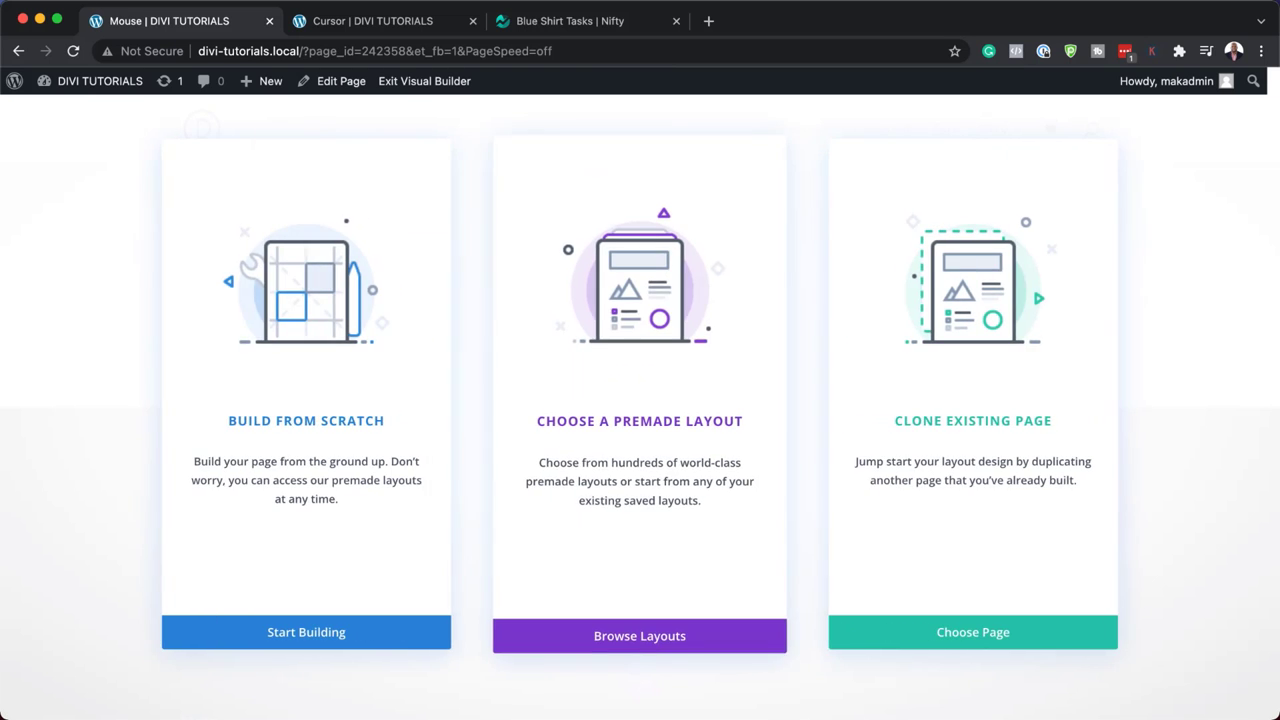
# - Start building the page from scratch with a single-column row, leaving the row without a module
pyautogui.click(307, 428)
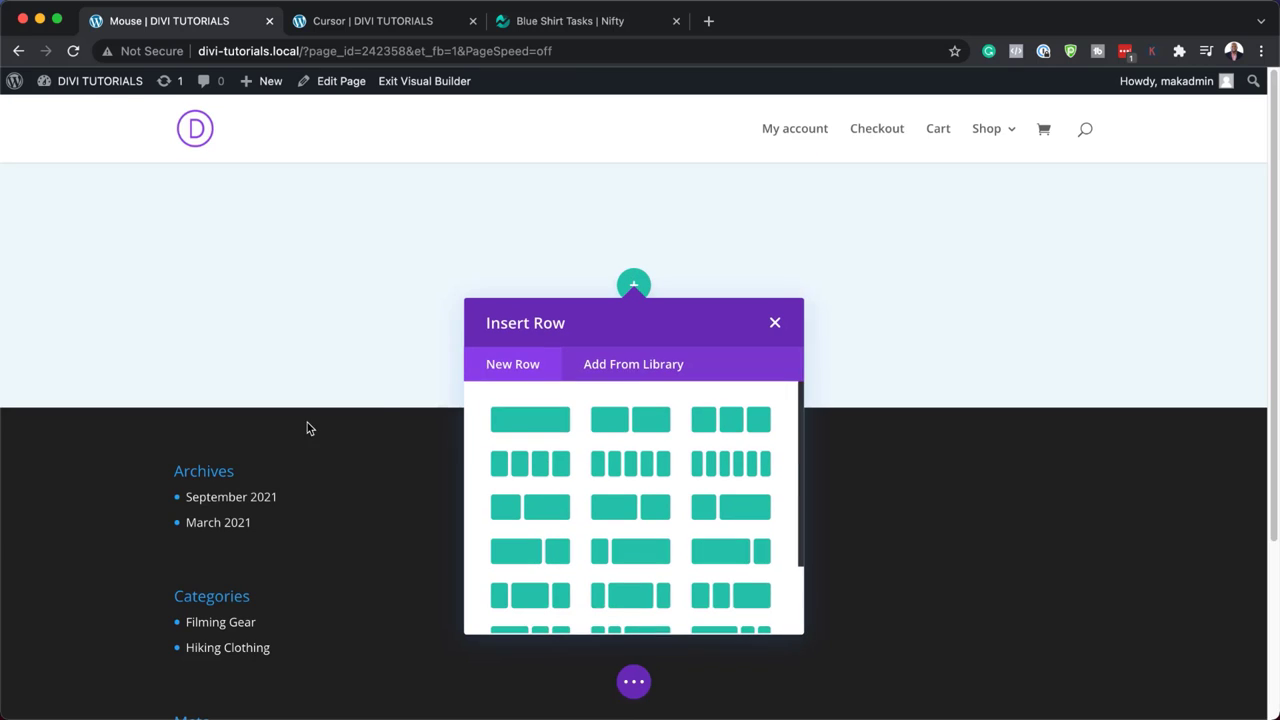
pyautogui.click(543, 428)
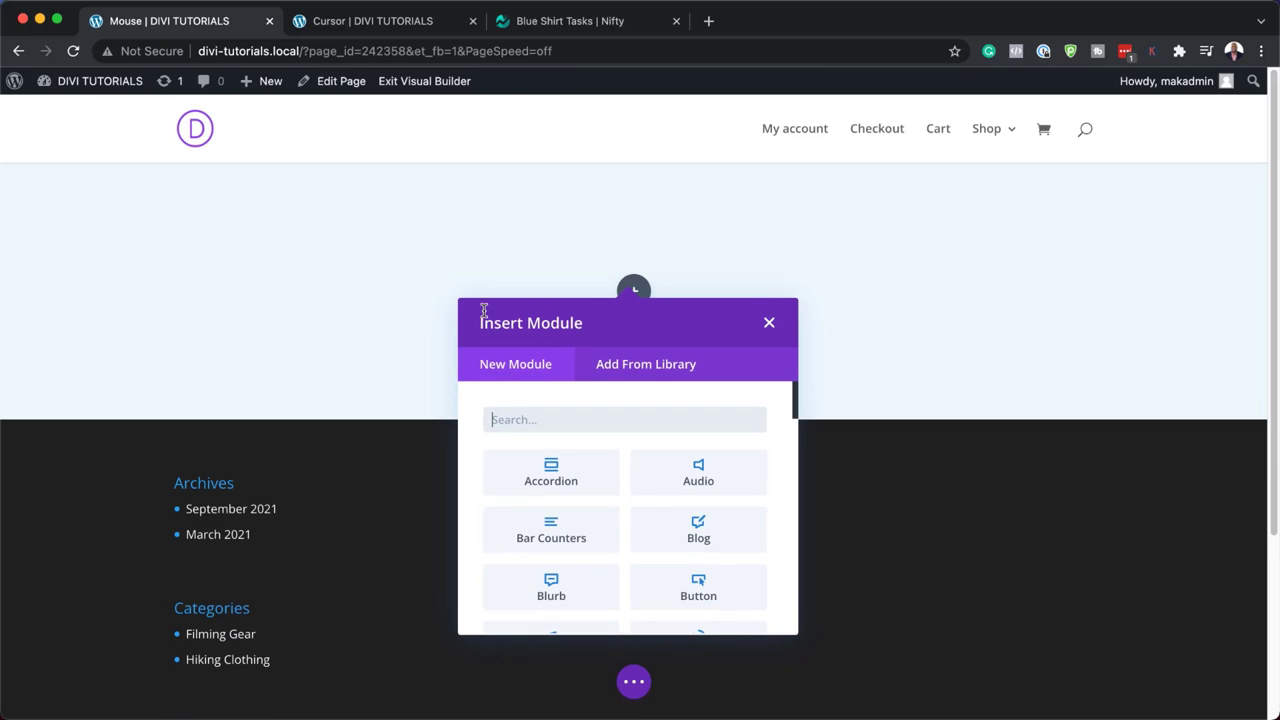
pyautogui.click(769, 324)
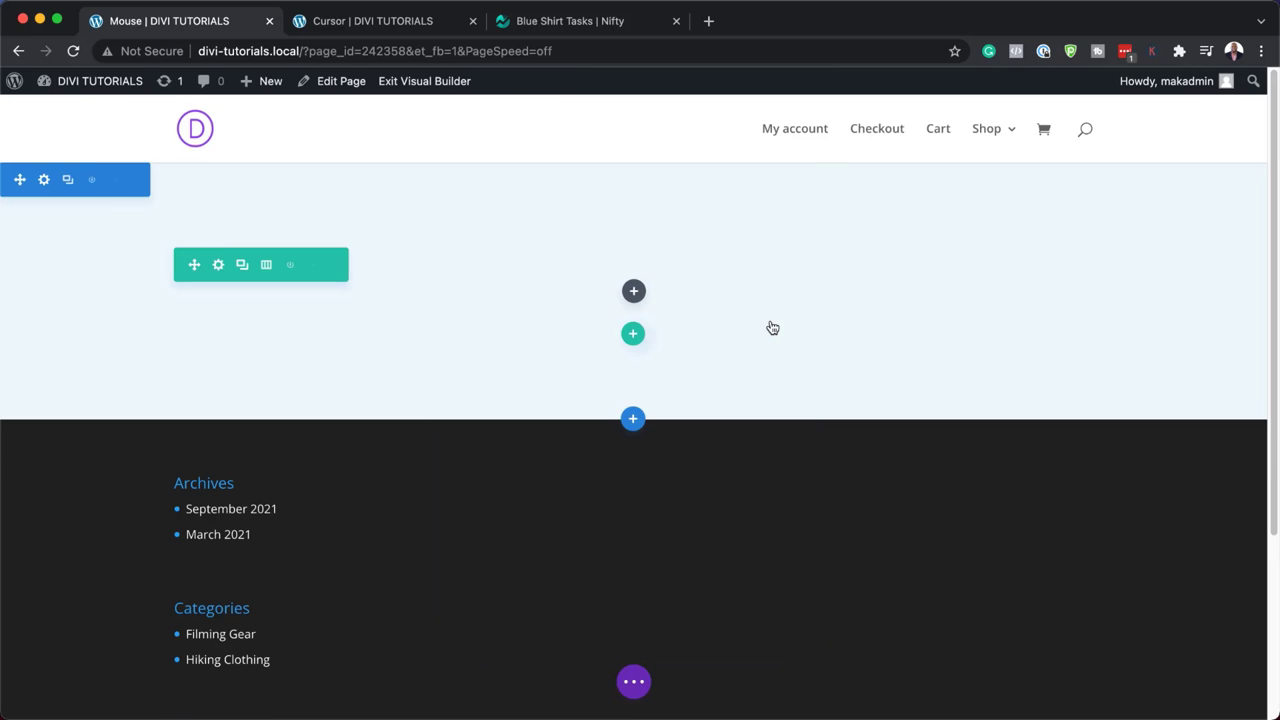
# - Set the section's background color to white (#ffffff)
pyautogui.click(45, 182)
pyautogui.click(94, 277)
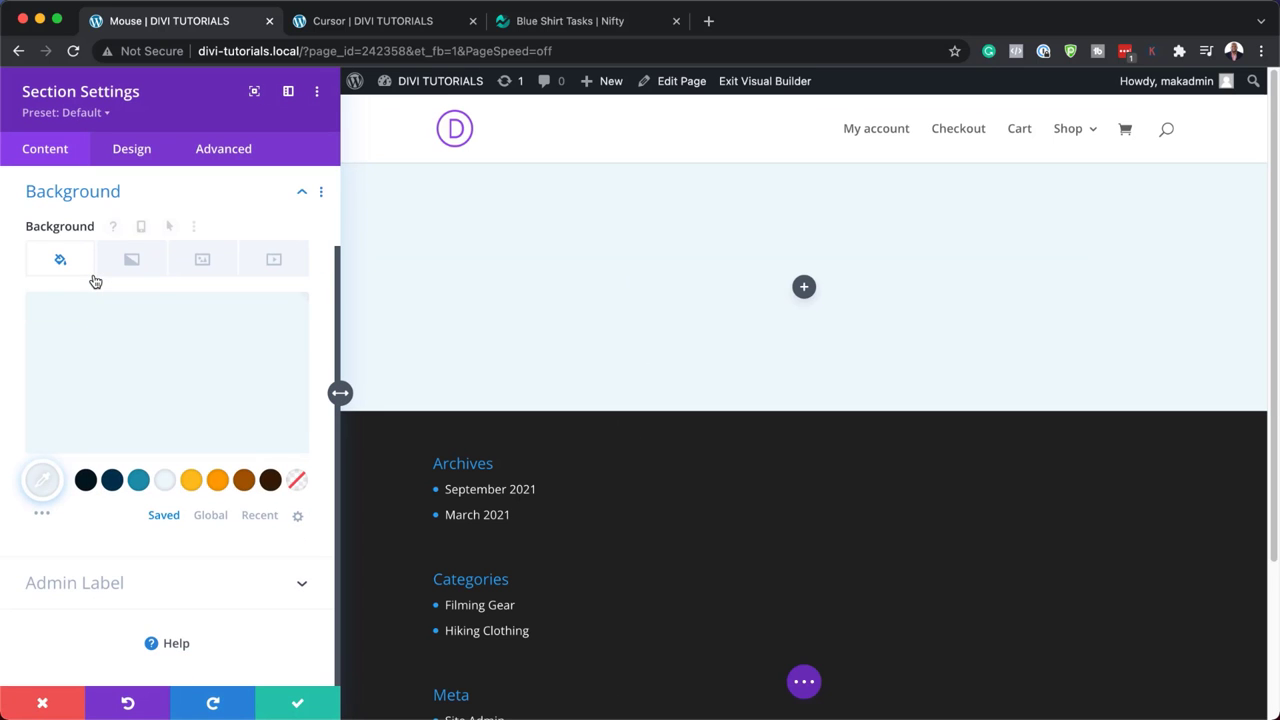
pyautogui.moveTo(151, 430)
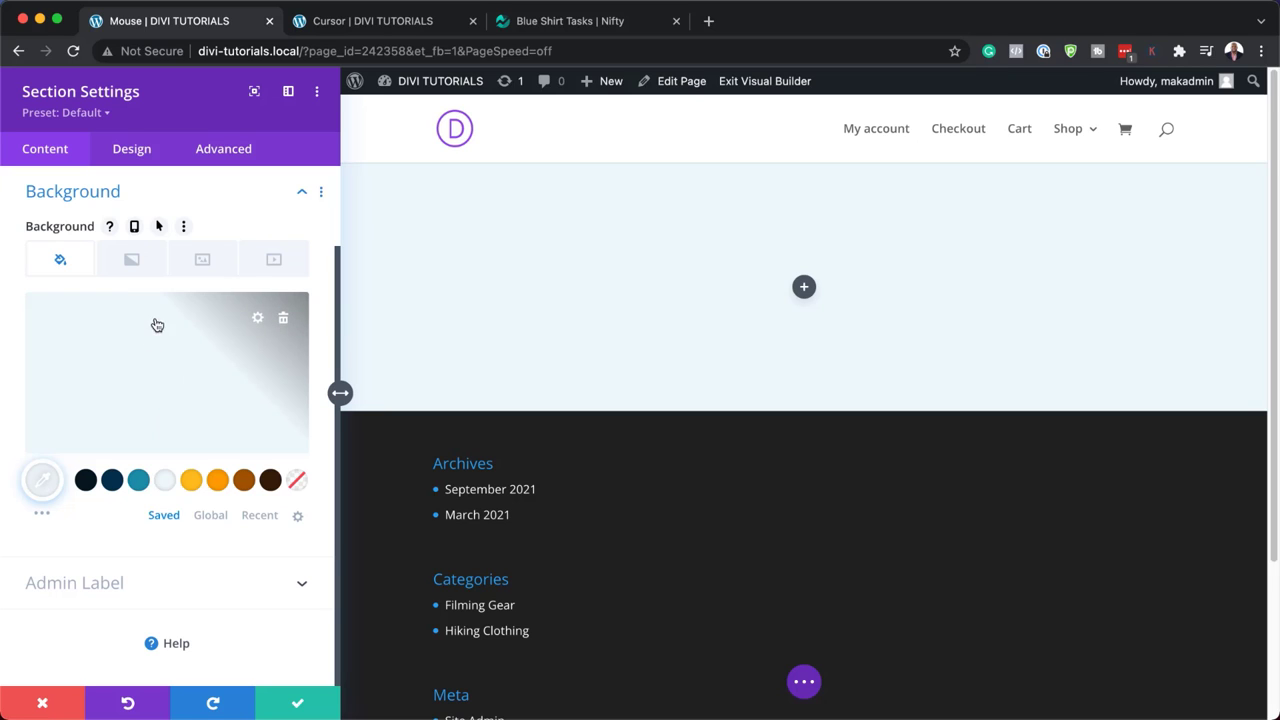
pyautogui.click(148, 356)
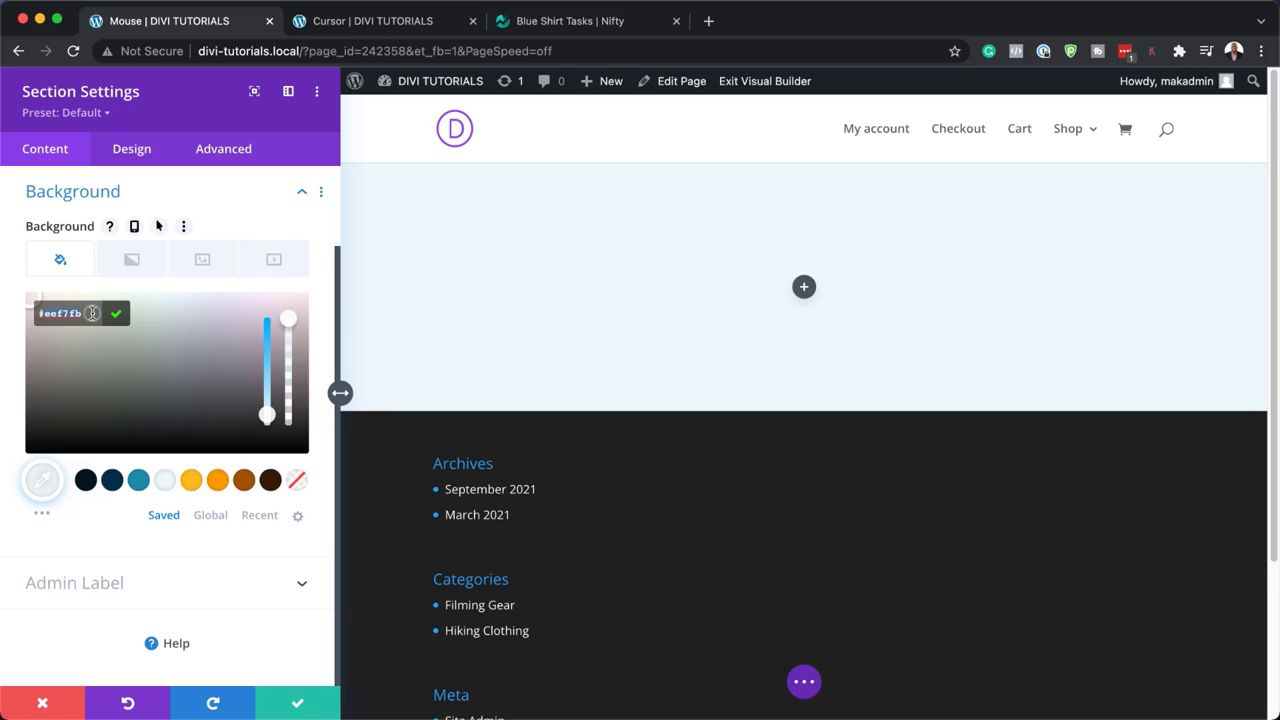
pyautogui.press('Return')
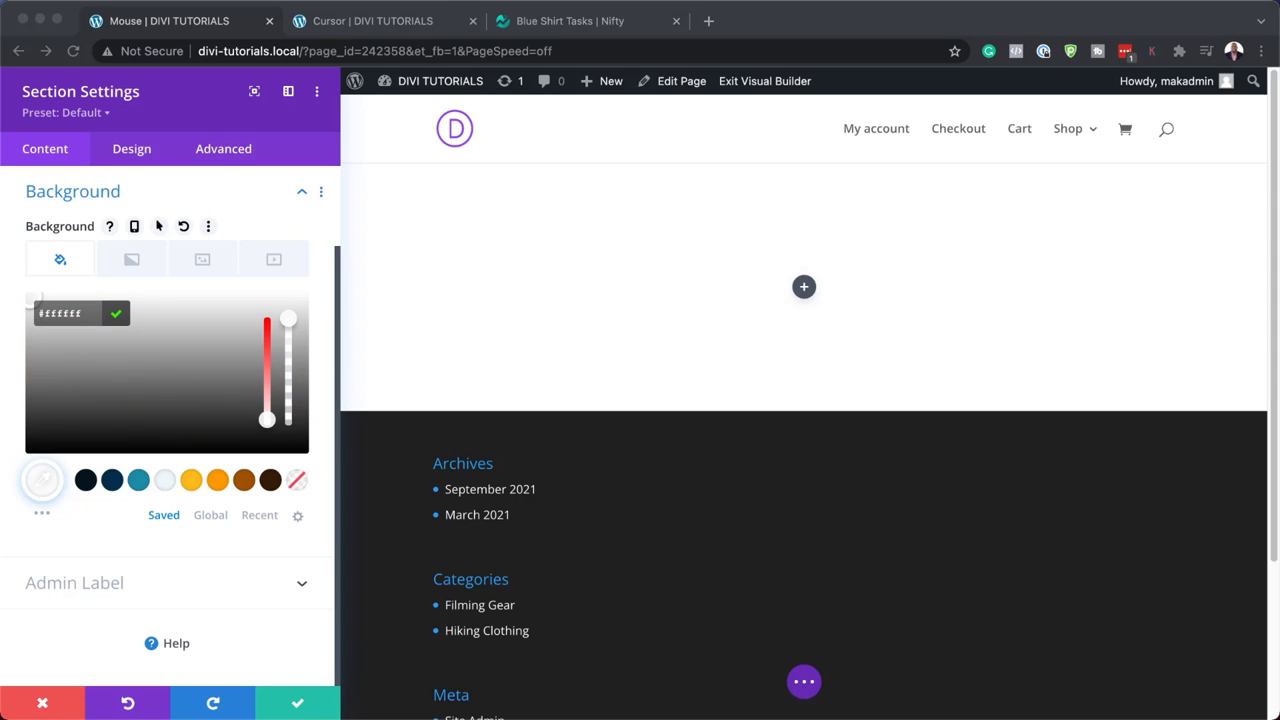
# - Set the section's padding to 80px at the top and 0px at the bottom, and save the section settings
pyautogui.click(134, 151)
pyautogui.click(90, 381)
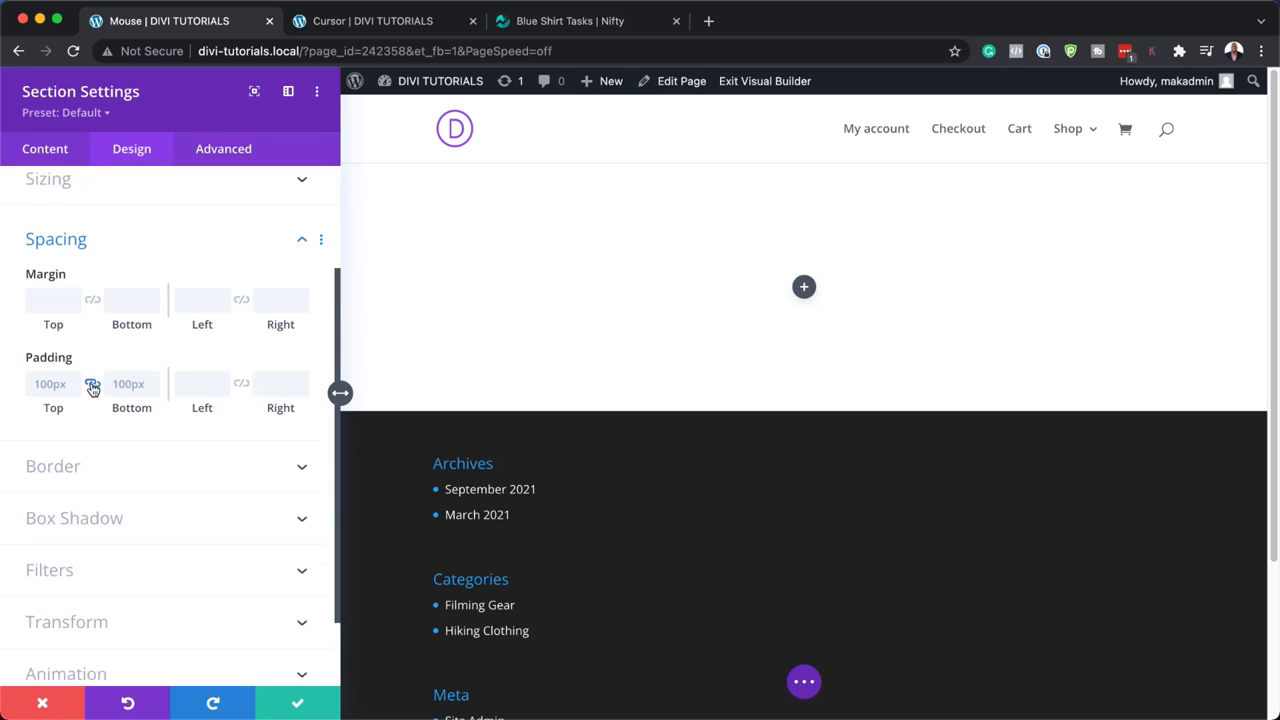
pyautogui.click(51, 336)
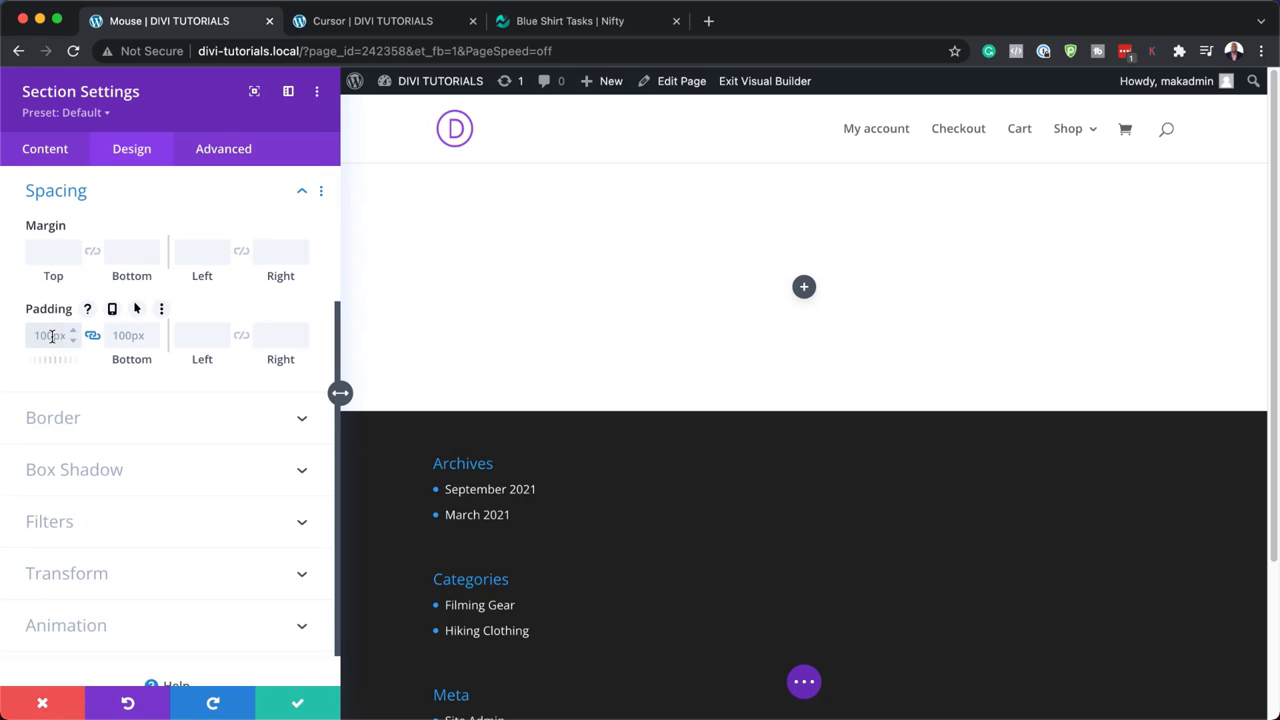
pyautogui.write('80px')
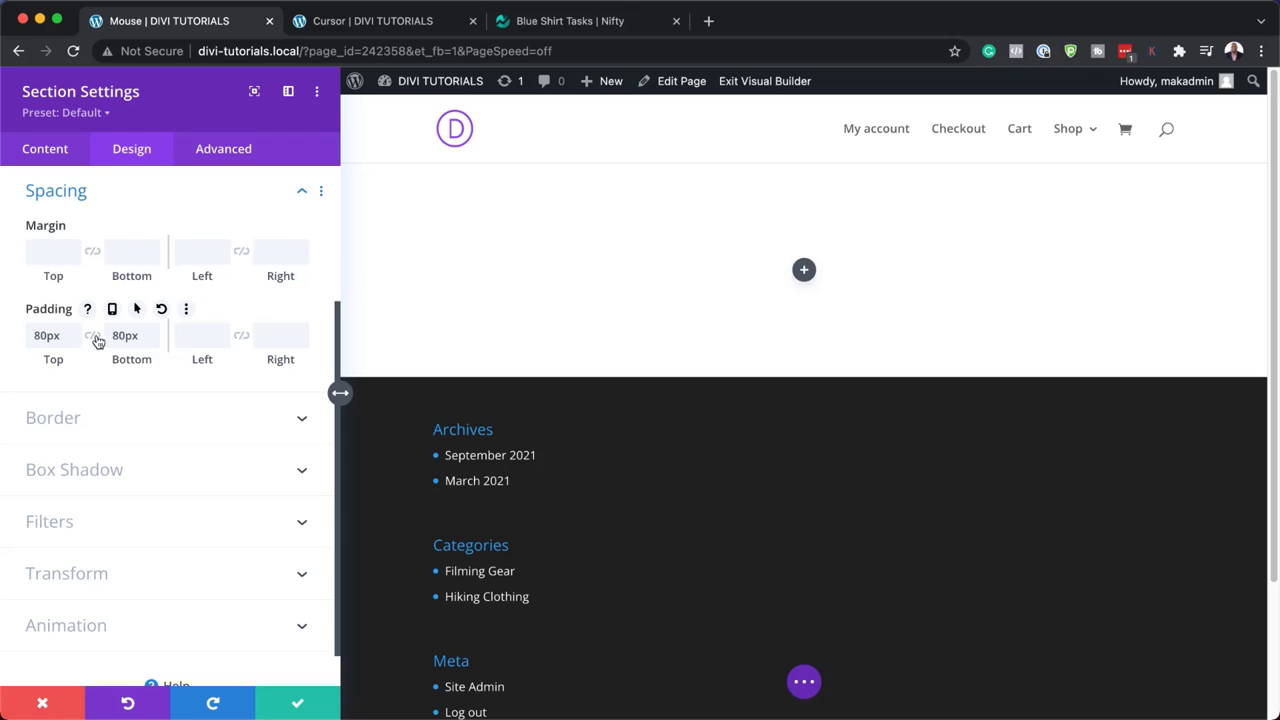
pyautogui.doubleClick(125, 336)
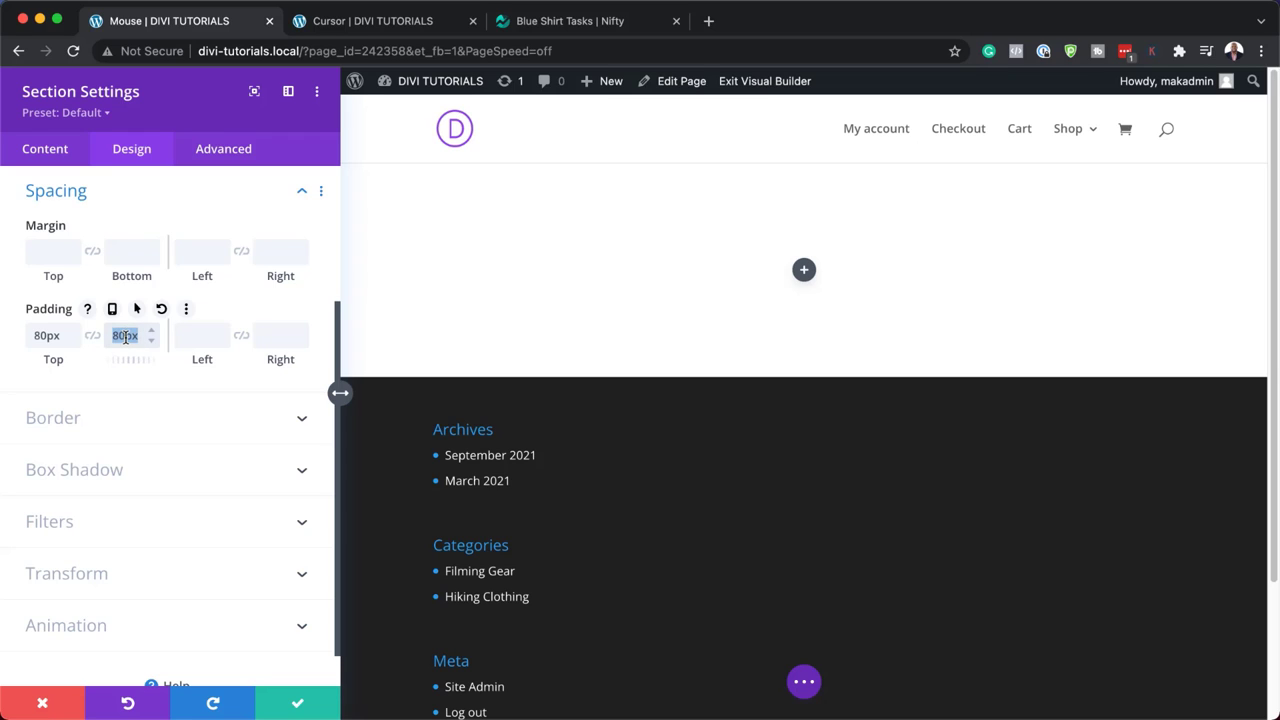
pyautogui.write('0')
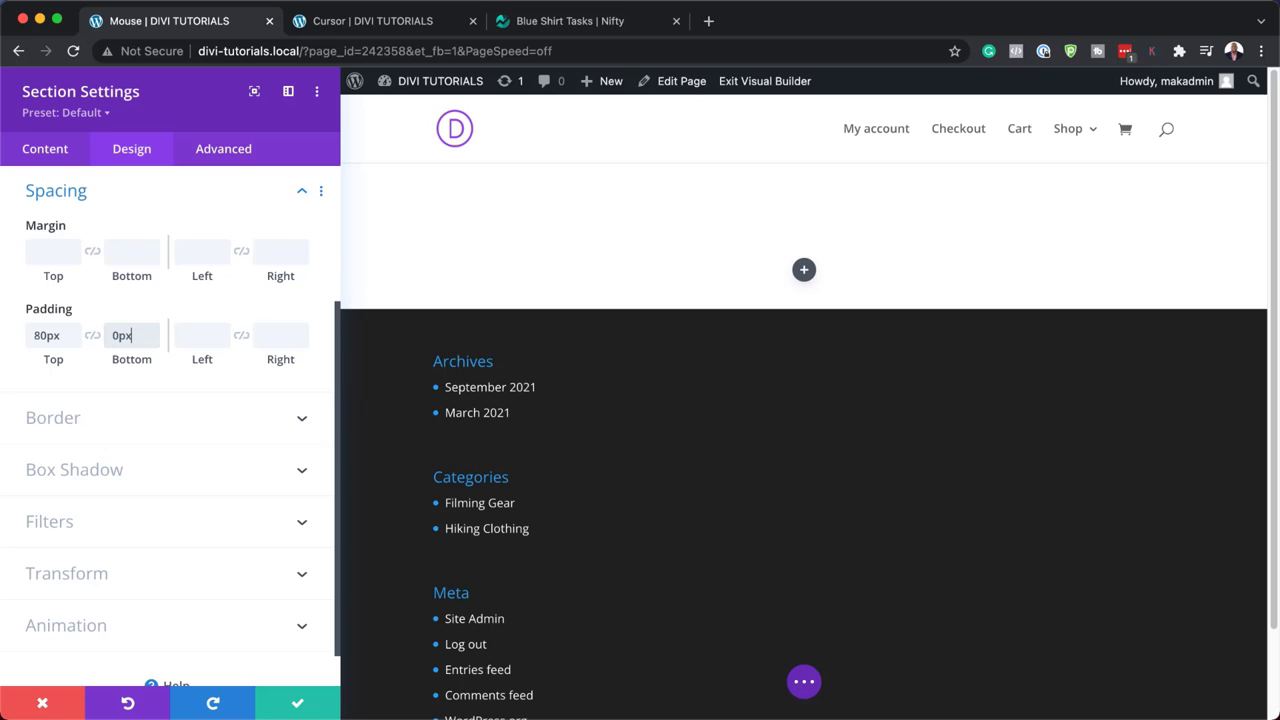
pyautogui.click(297, 702)
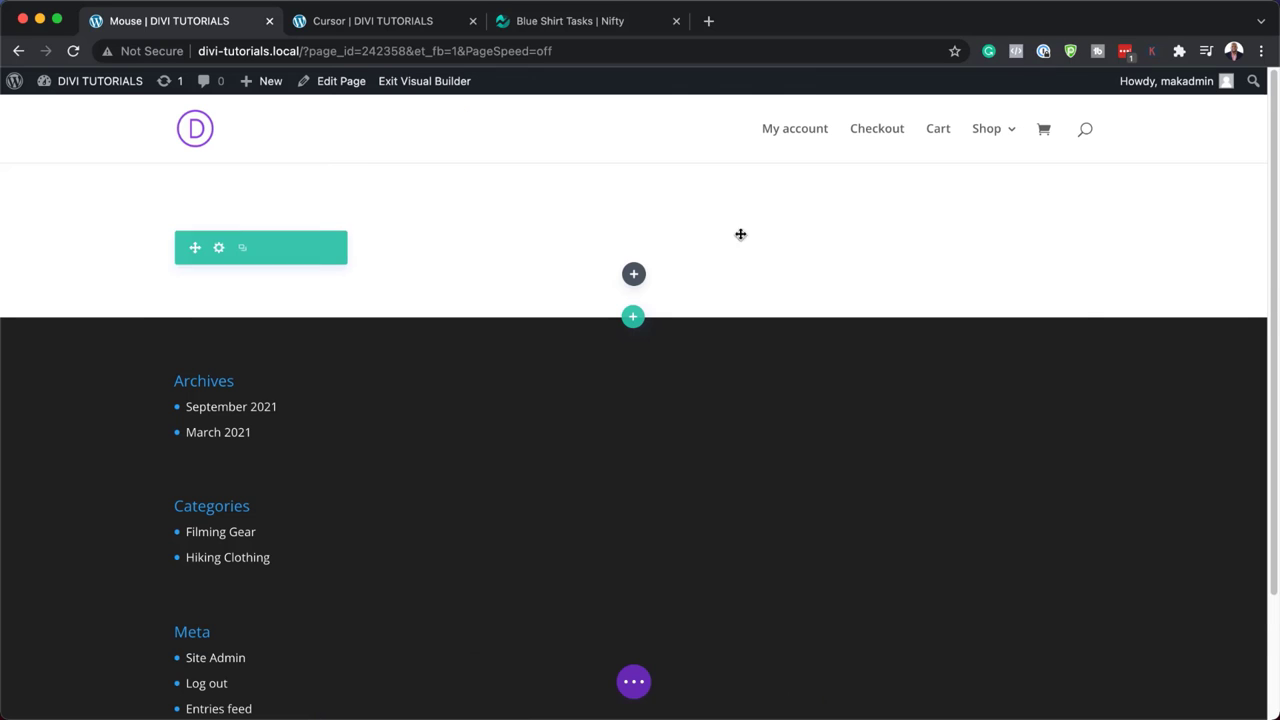
# - Change the row's layout to two equal columns
pyautogui.moveTo(674, 254)
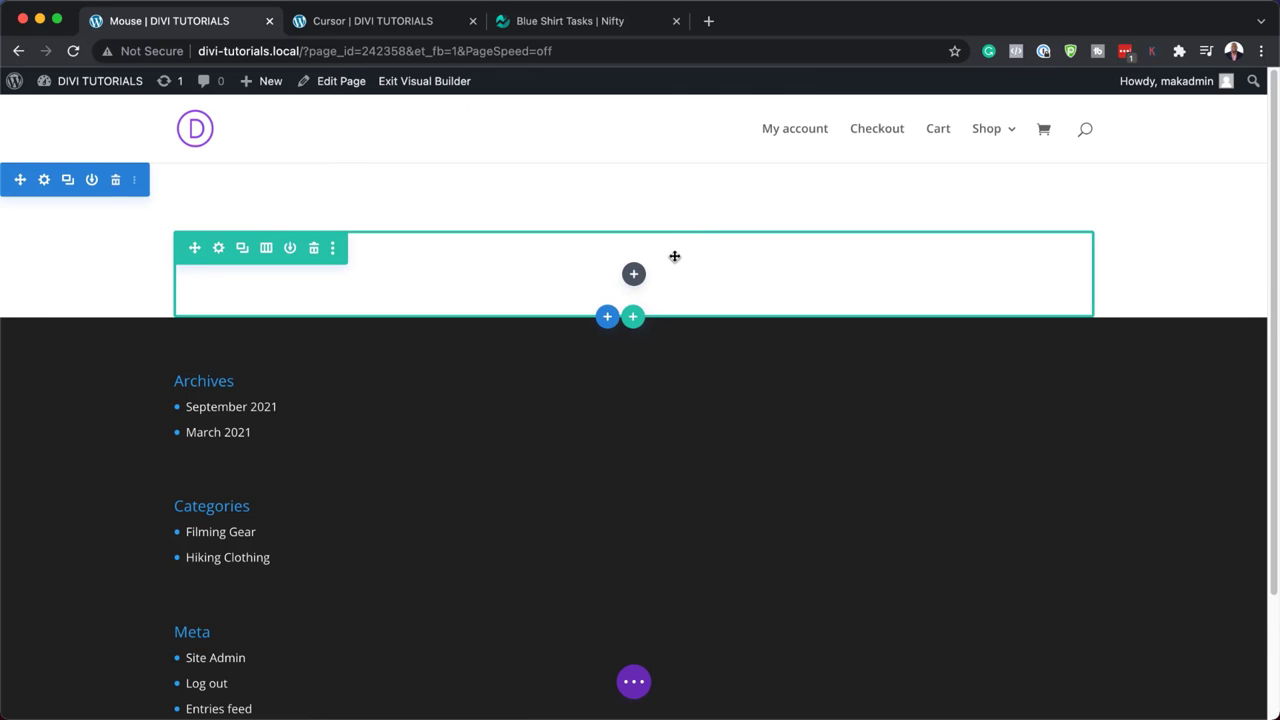
pyautogui.click(266, 250)
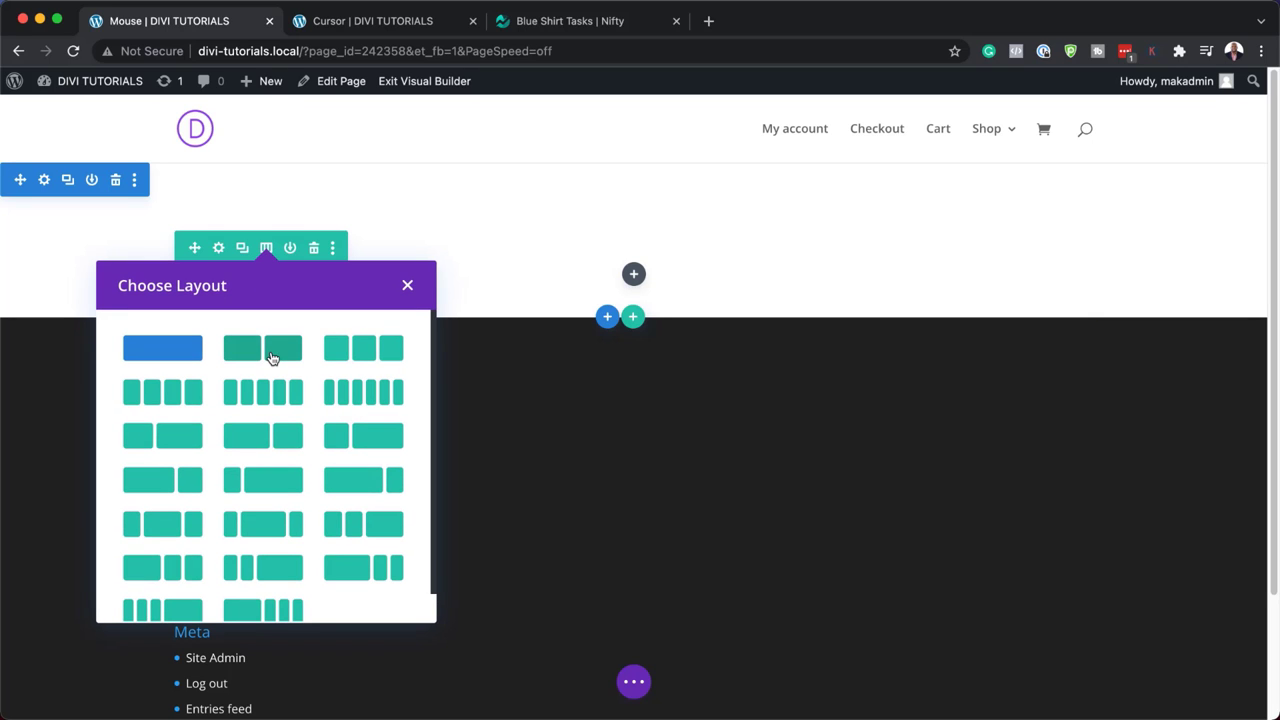
pyautogui.click(272, 357)
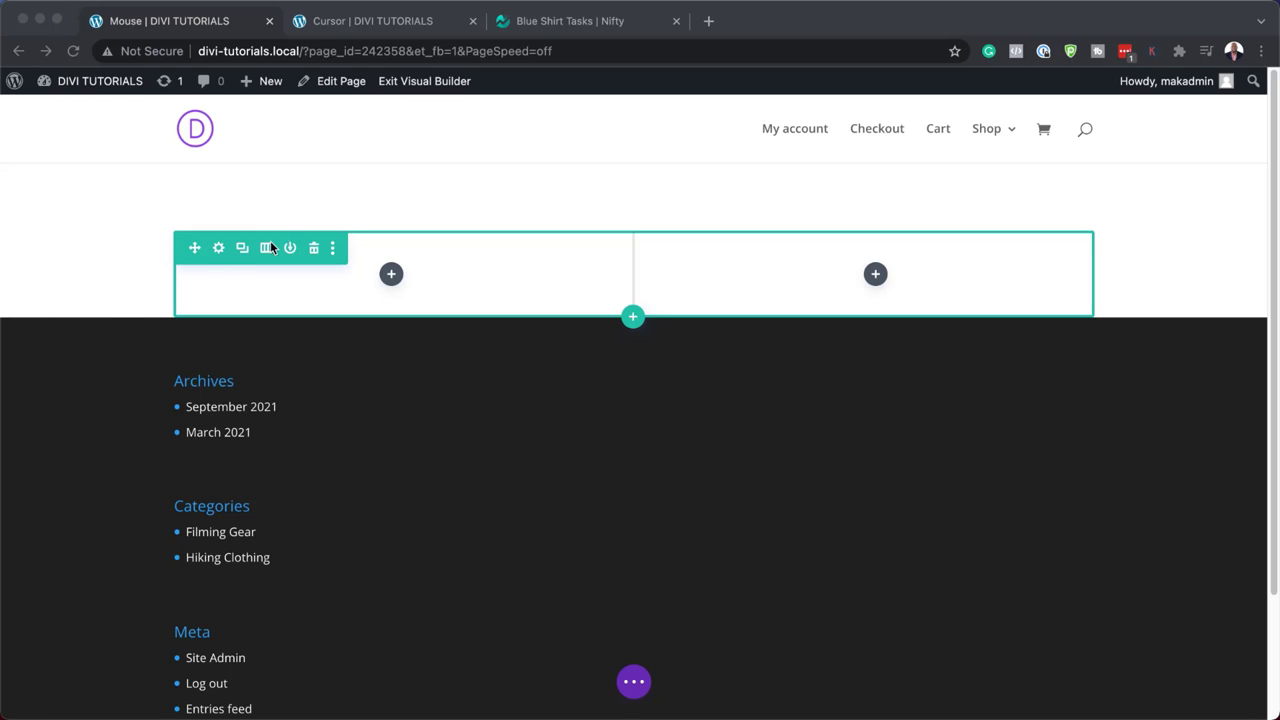
# - Set the row's maximum width to 2580px in its sizing options
pyautogui.click(218, 248)
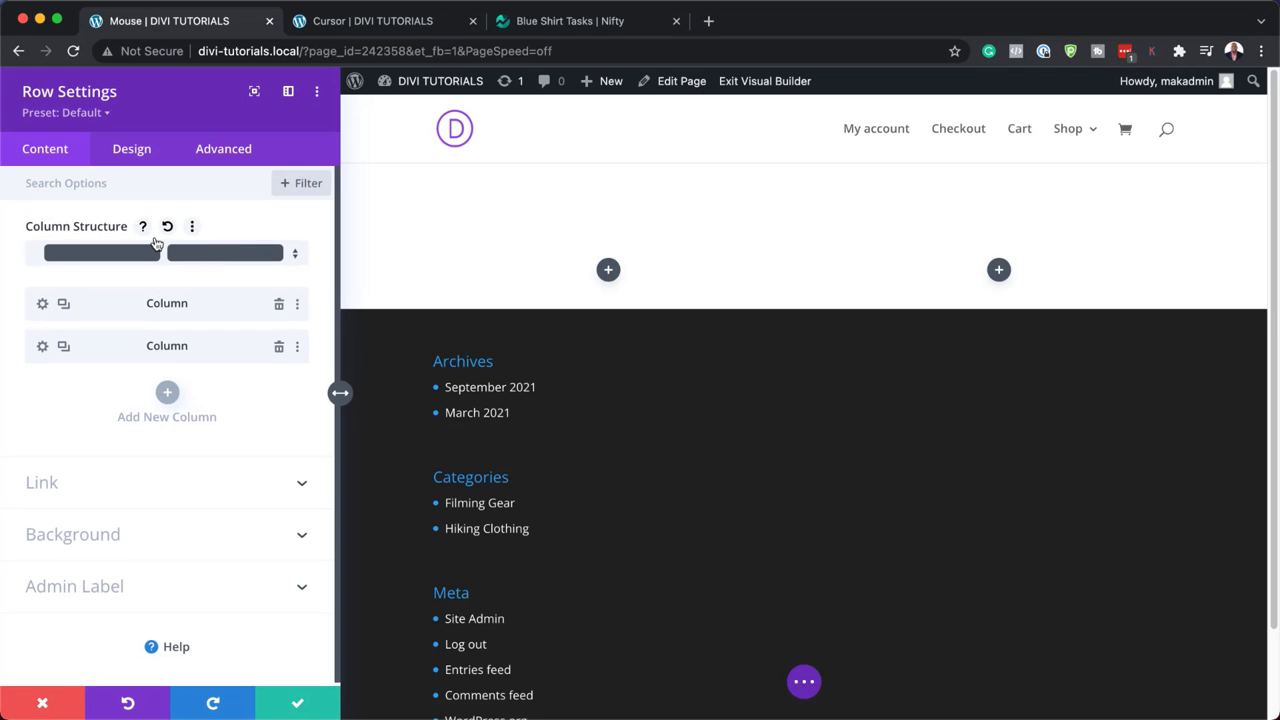
pyautogui.click(142, 160)
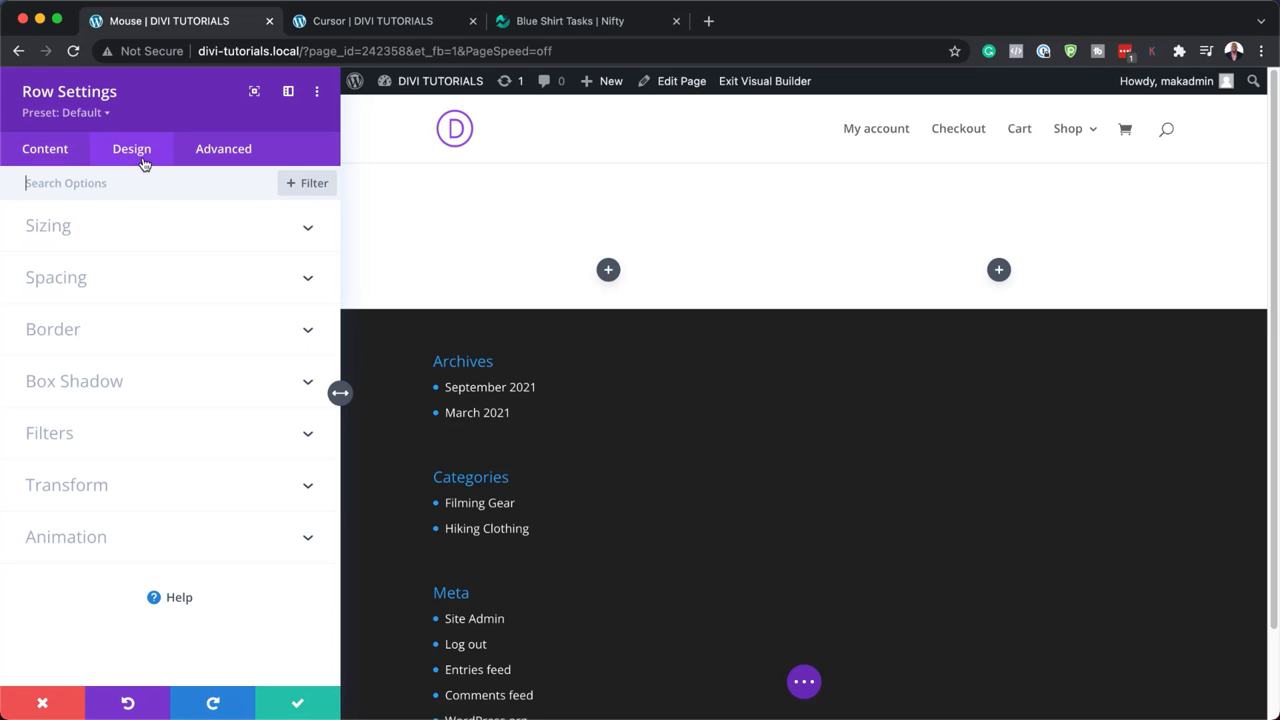
pyautogui.click(82, 236)
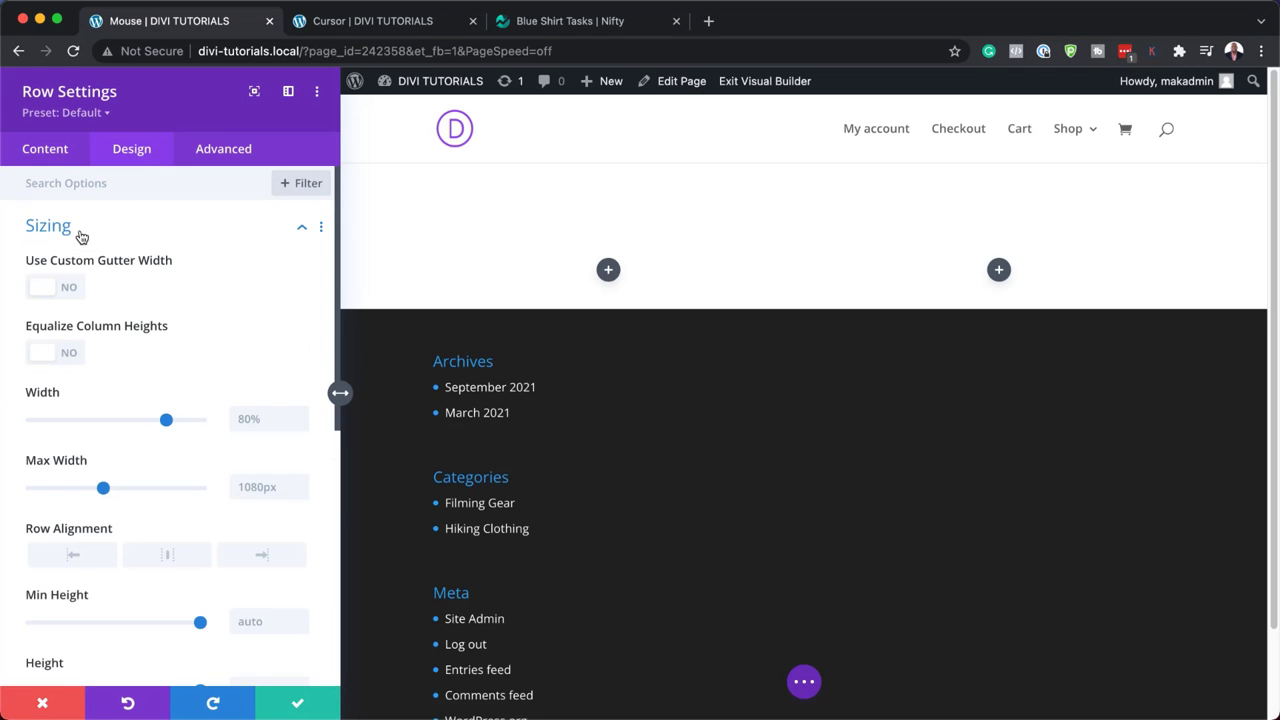
pyautogui.click(240, 491)
pyautogui.write('2580px')
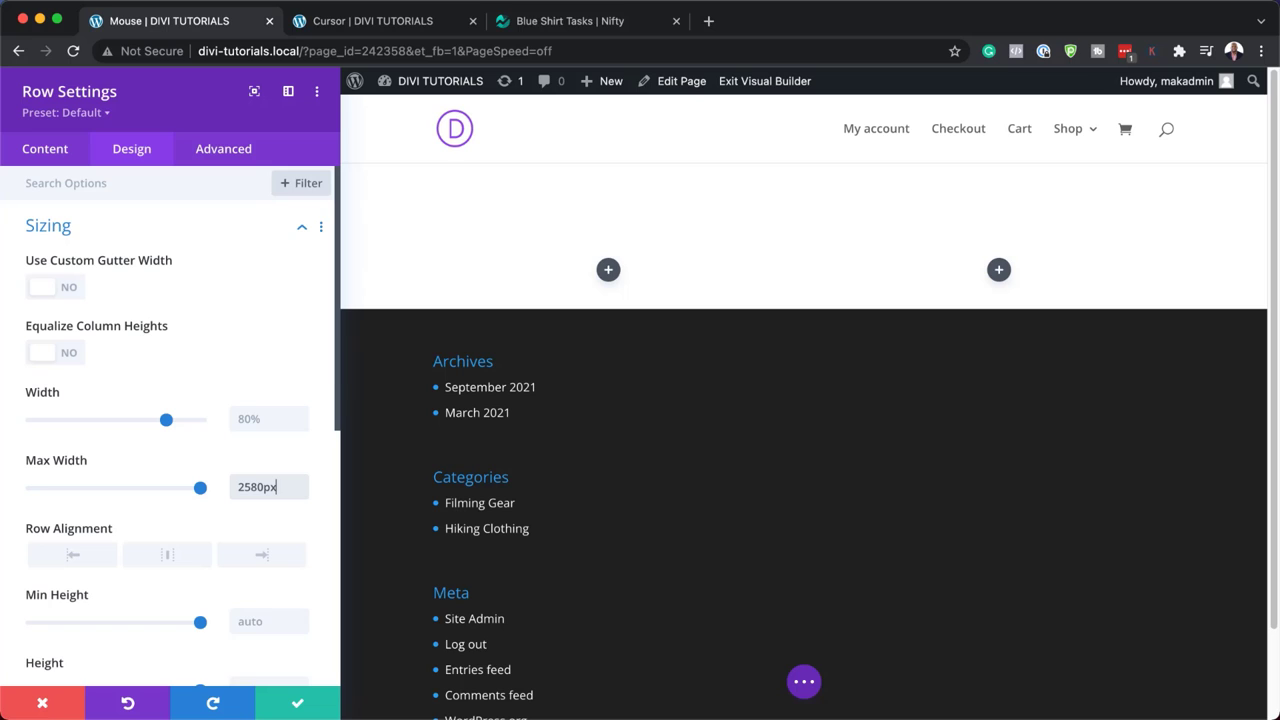
pyautogui.click(303, 227)
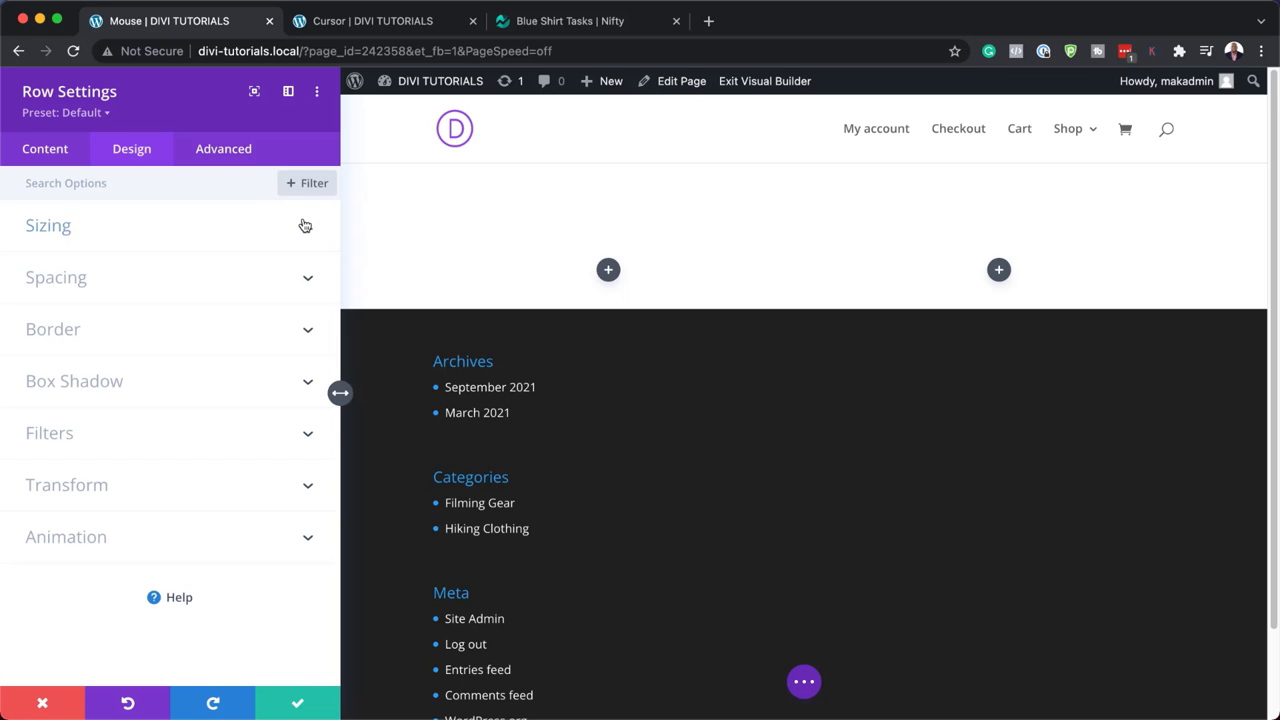
# - Set the row's top and bottom padding to 0px with the two values linked, and save the row settings
pyautogui.click(143, 297)
pyautogui.click(33, 339)
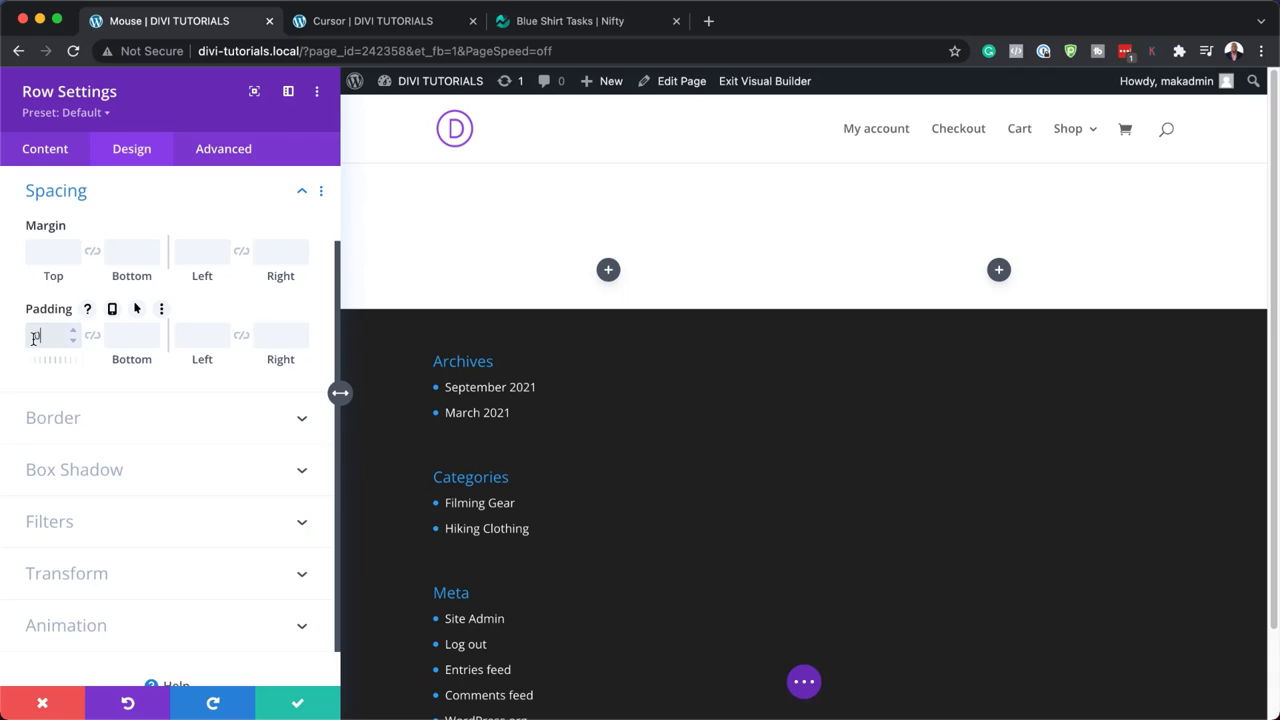
pyautogui.write('0px')
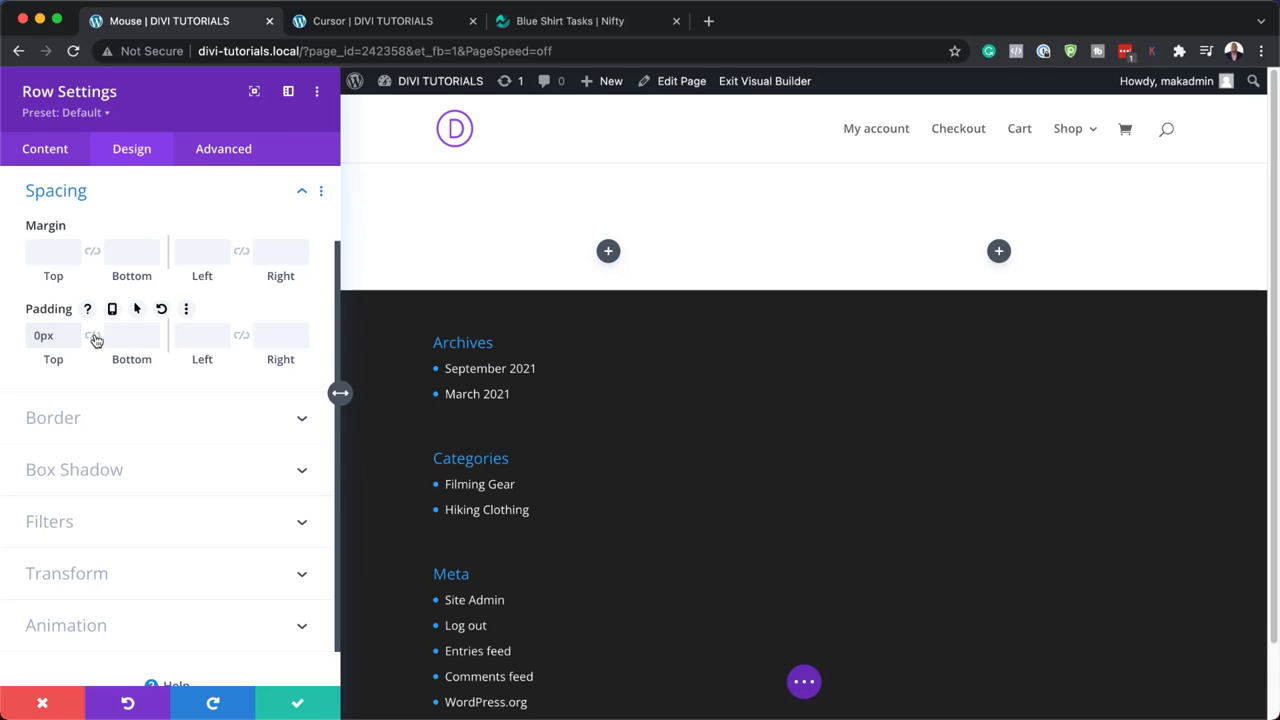
pyautogui.click(92, 336)
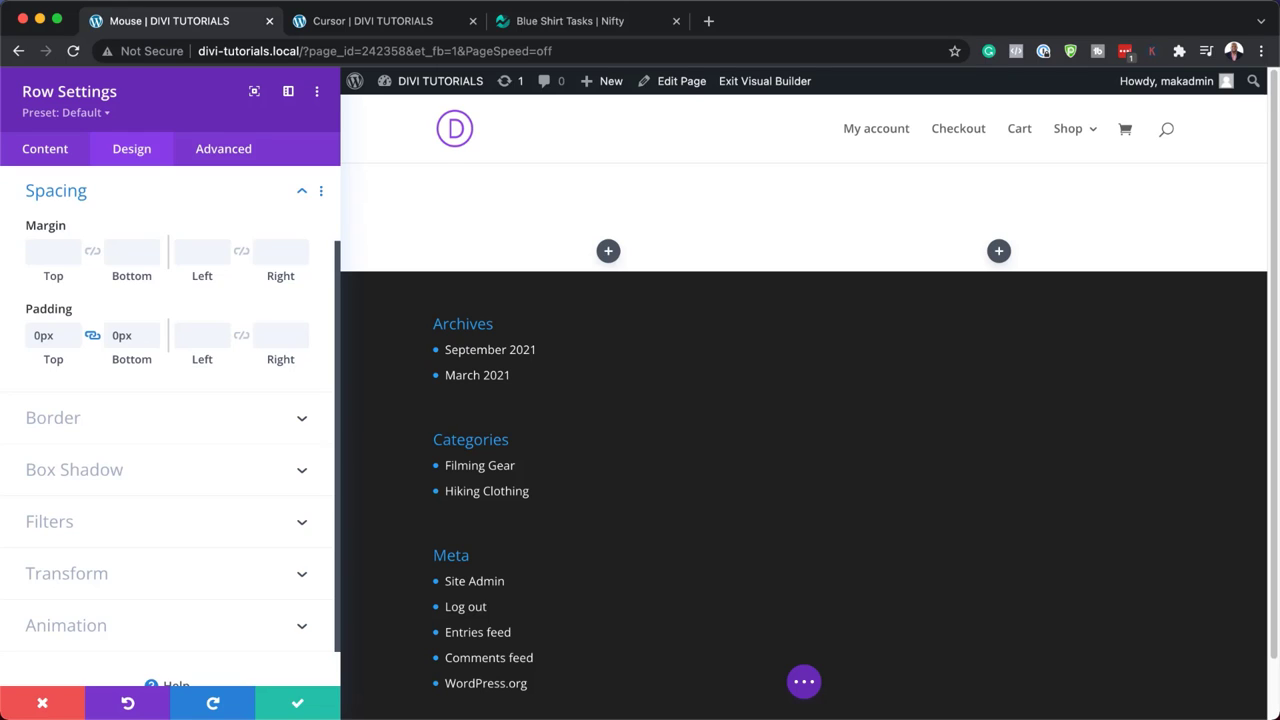
pyautogui.click(299, 704)
# - Add an Image module to the row's first column using business_corporate_people-500-min.jpg from the media library
pyautogui.click(365, 250)
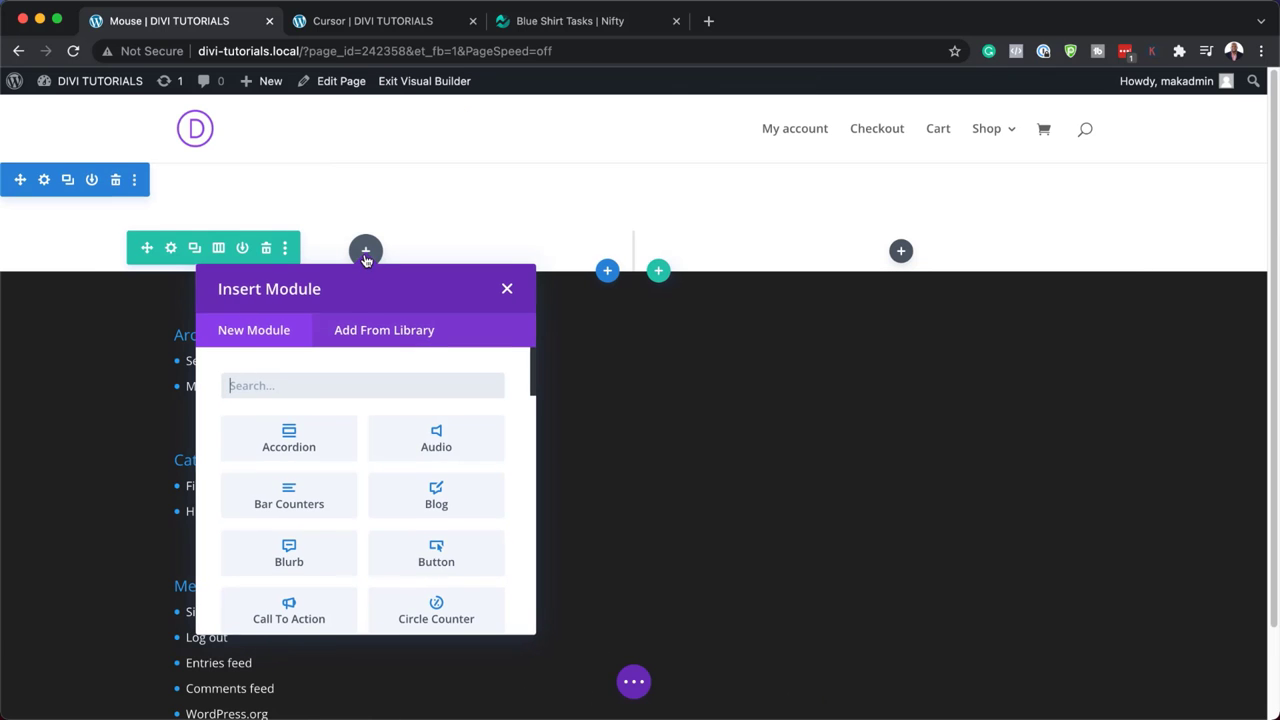
pyautogui.write('im')
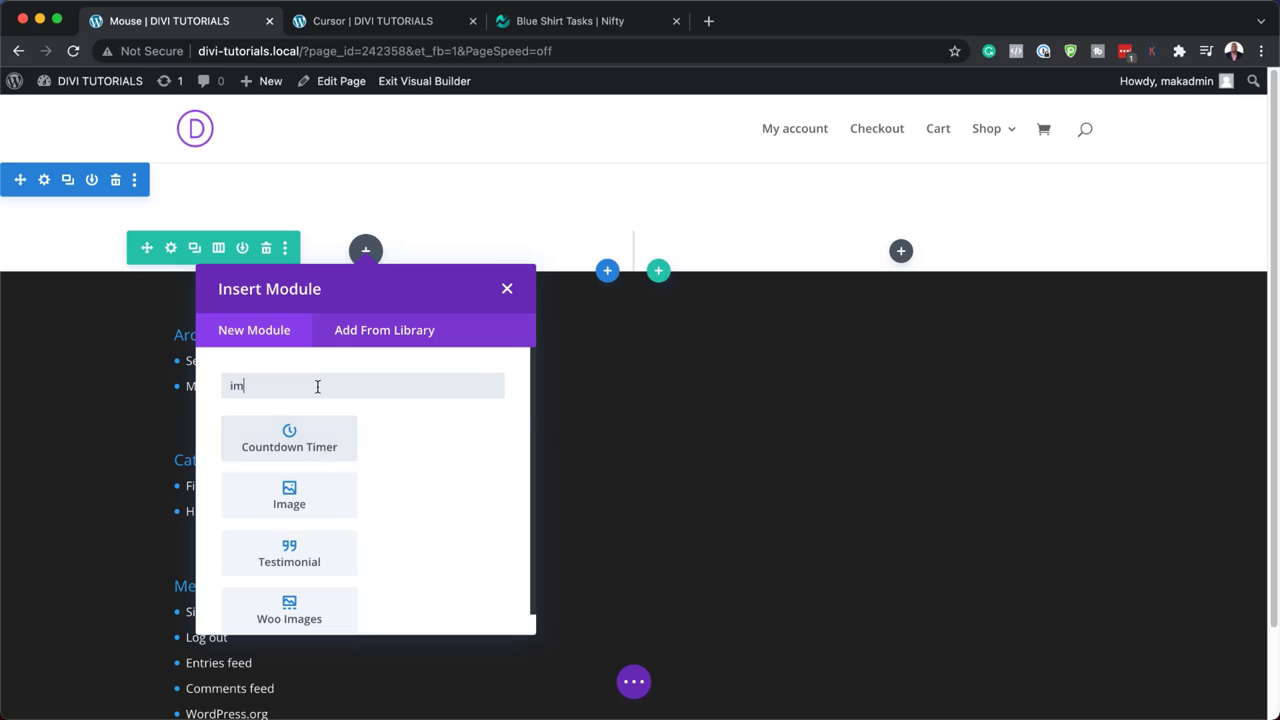
pyautogui.click(485, 447)
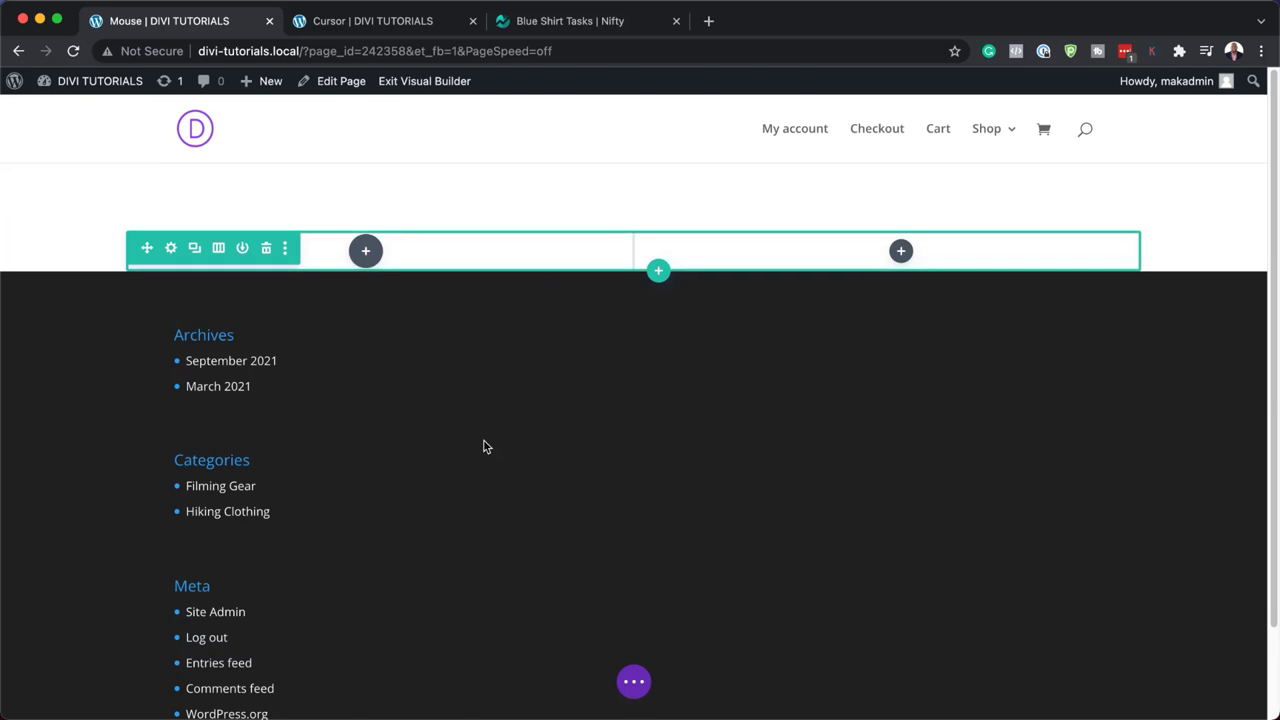
pyautogui.click(206, 373)
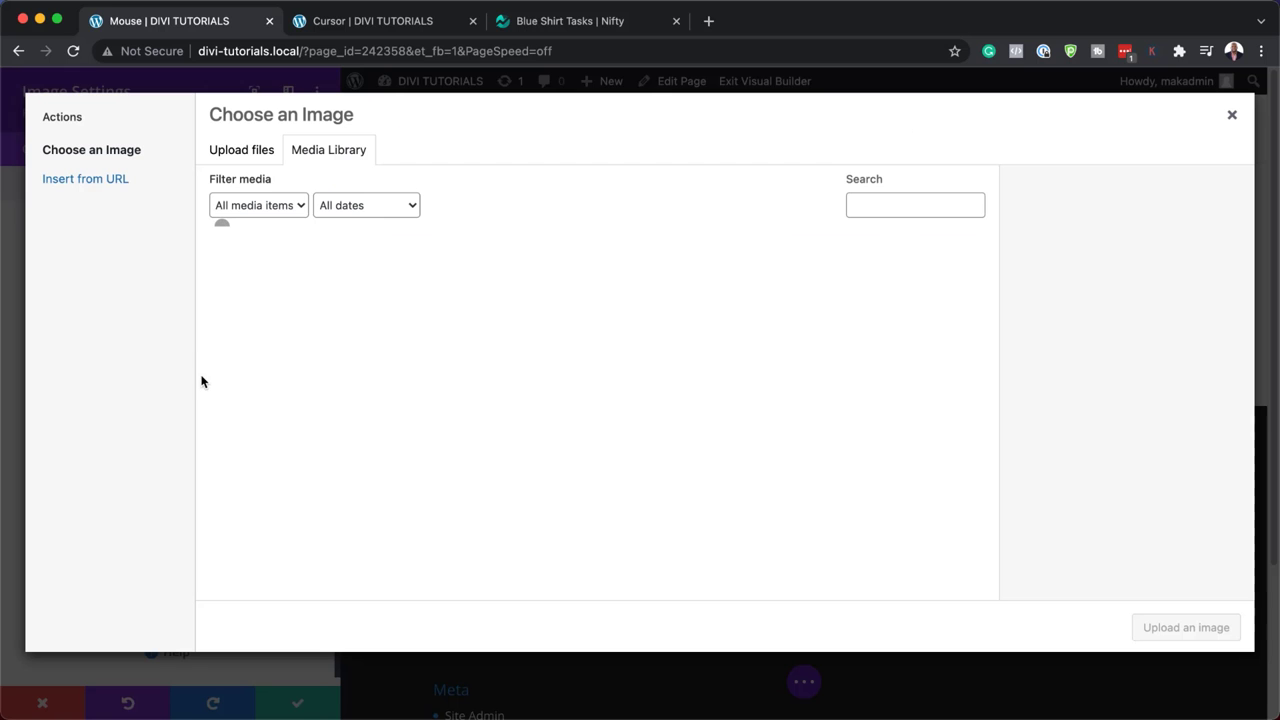
pyautogui.click(250, 292)
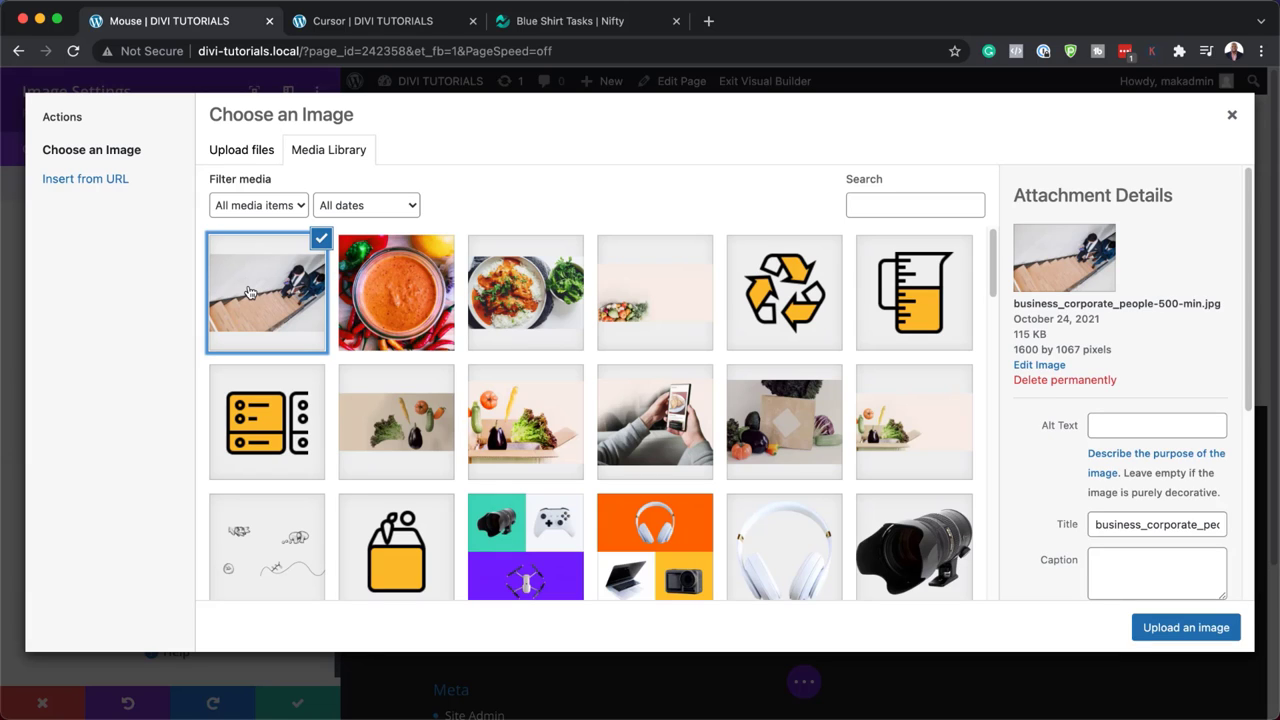
pyautogui.moveTo(1014, 352); pyautogui.dragTo(1117, 354)
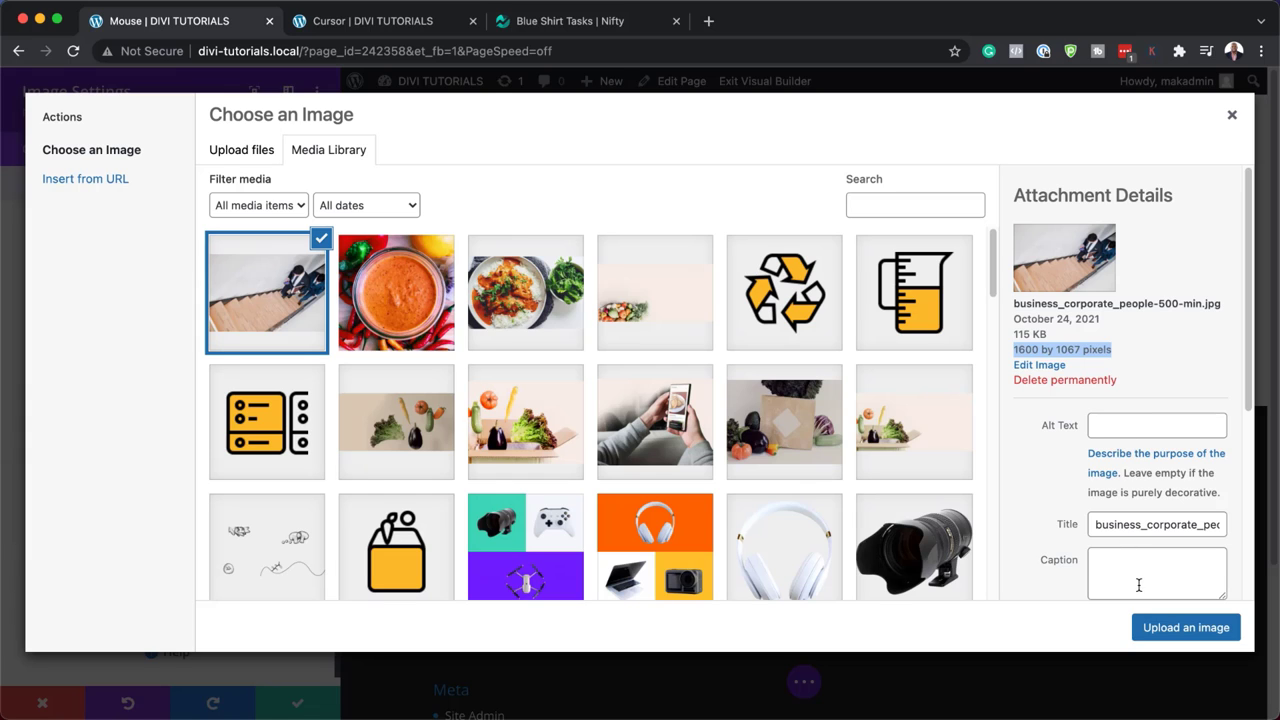
pyautogui.click(1160, 629)
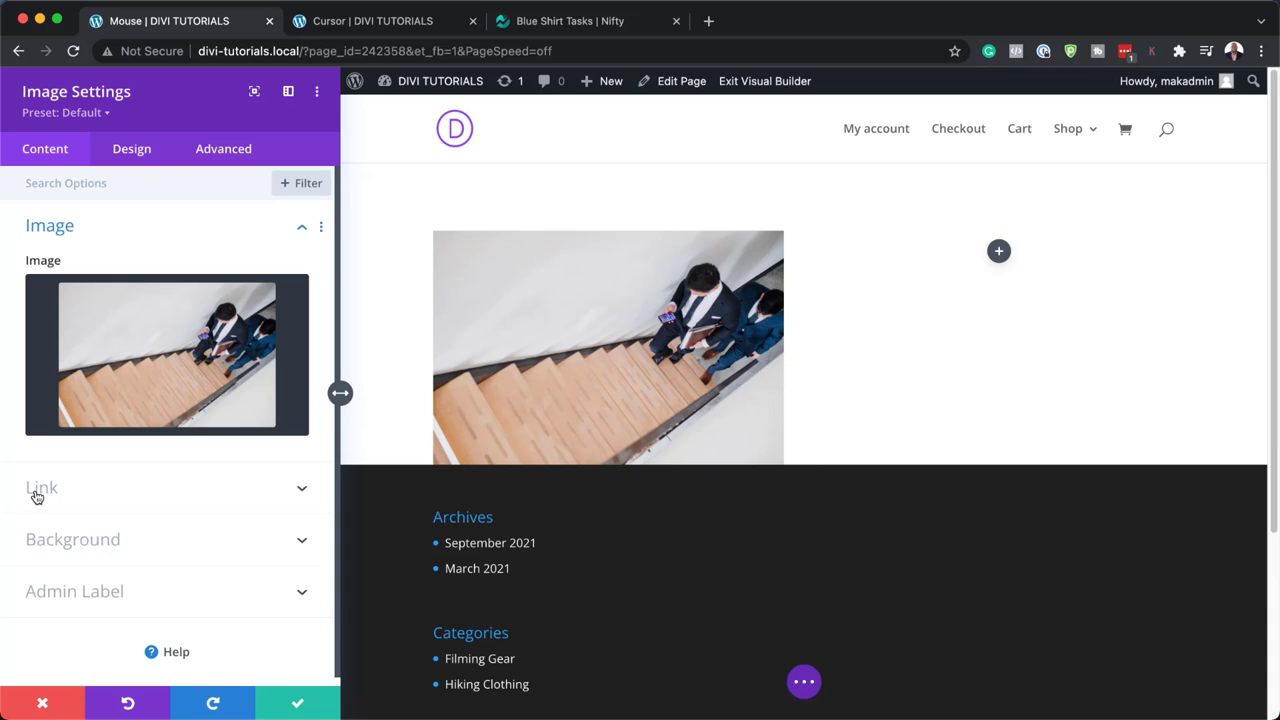
# - Set the image's link URL to "#" in its link options
pyautogui.click(48, 493)
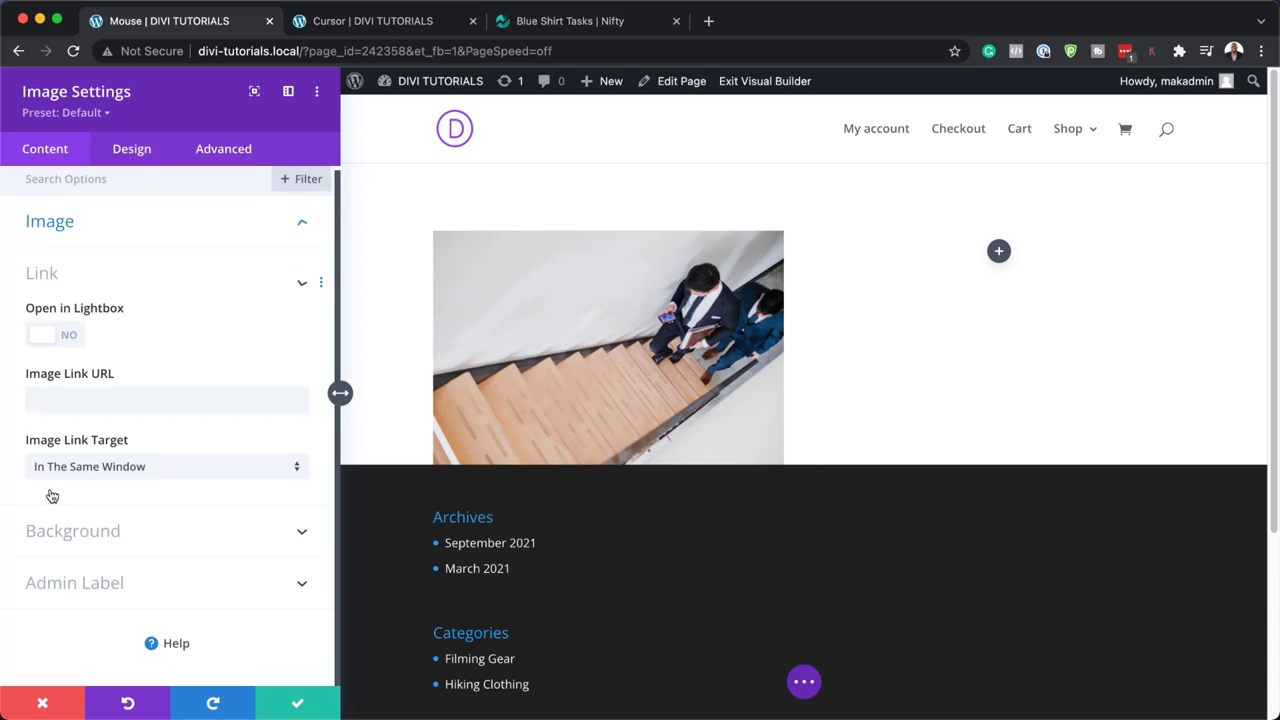
pyautogui.click(58, 400)
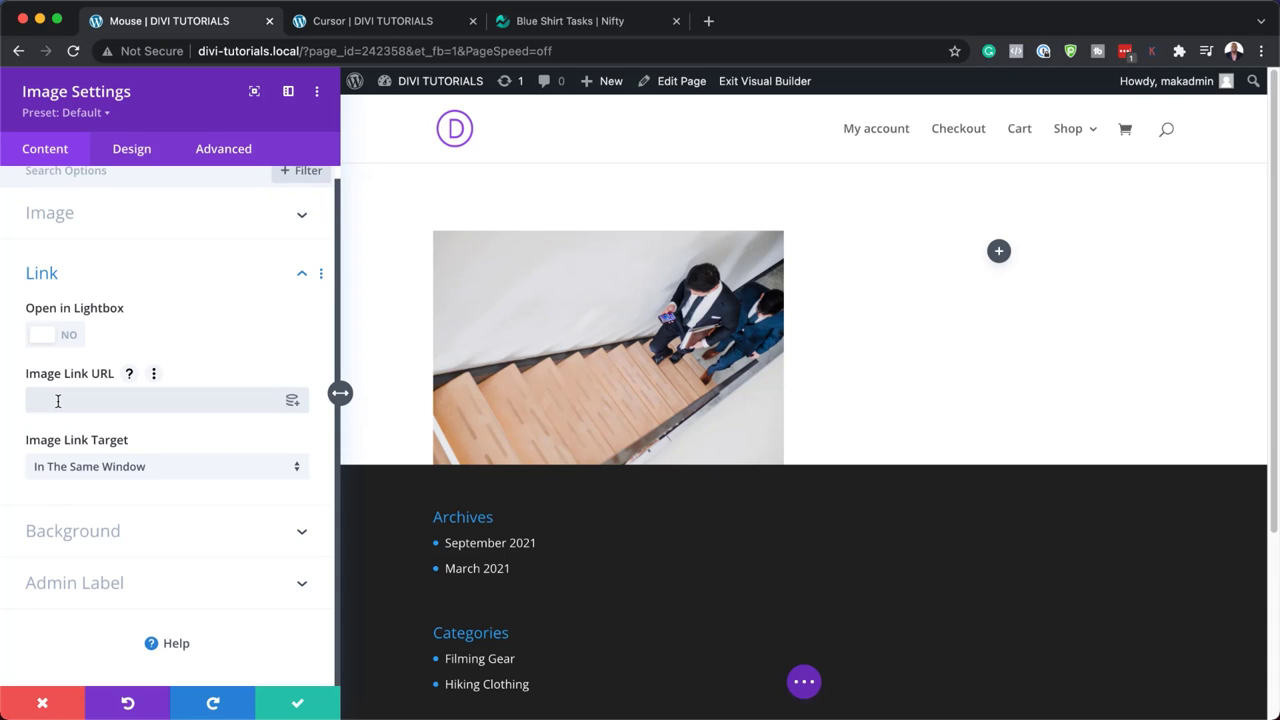
pyautogui.write('#')
# - Enable hover values for the image's Transform option and set its linked hover scale to 90%
pyautogui.click(138, 153)
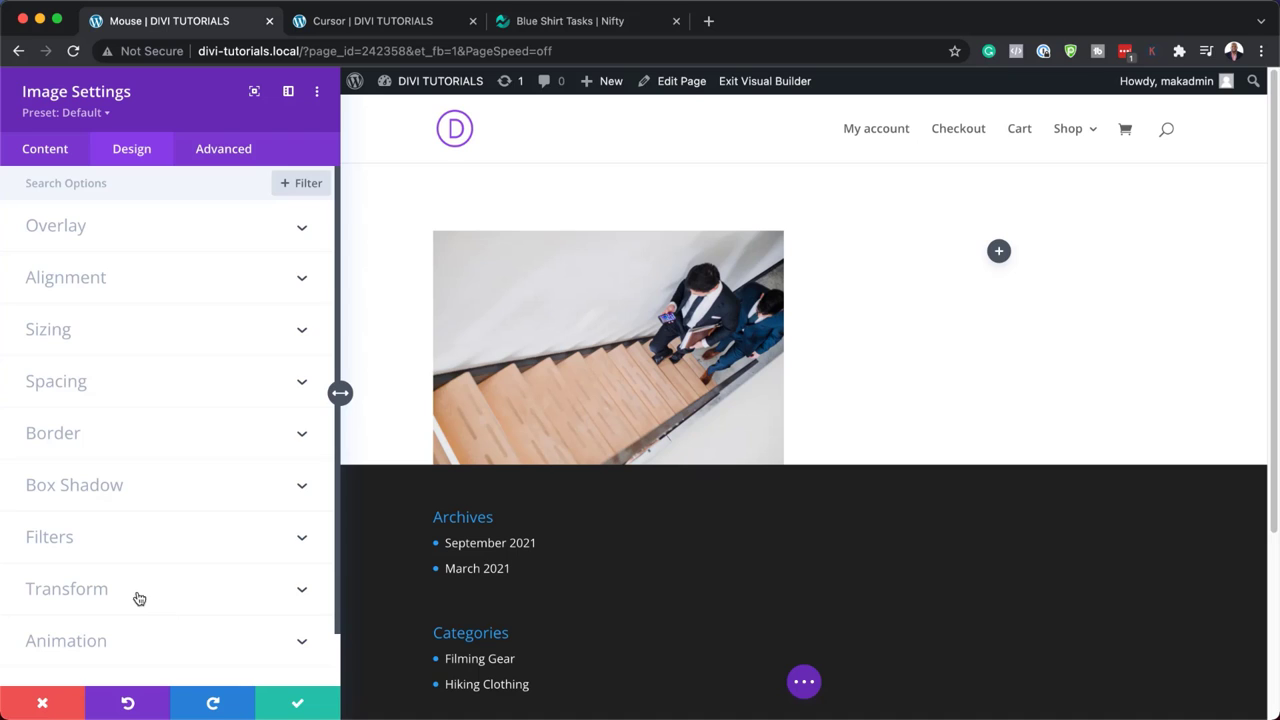
pyautogui.scroll(-2, 172, 600)
pyautogui.click(100, 531)
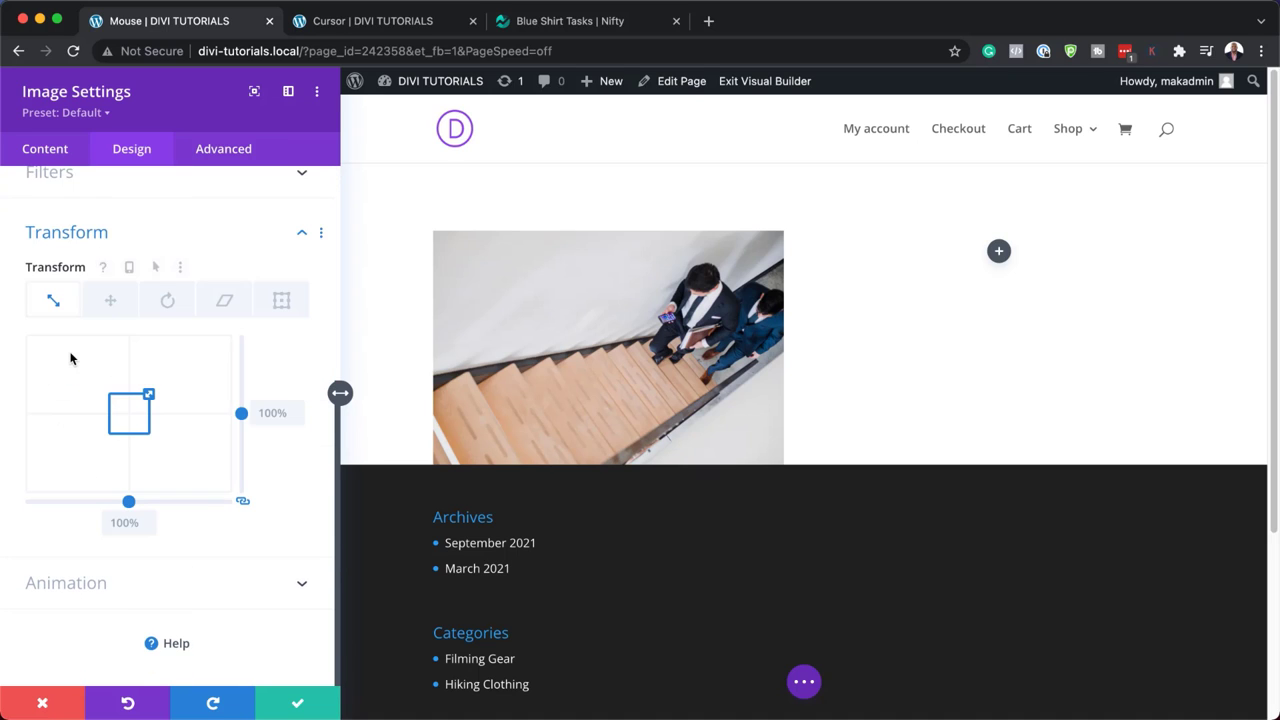
pyautogui.click(151, 270)
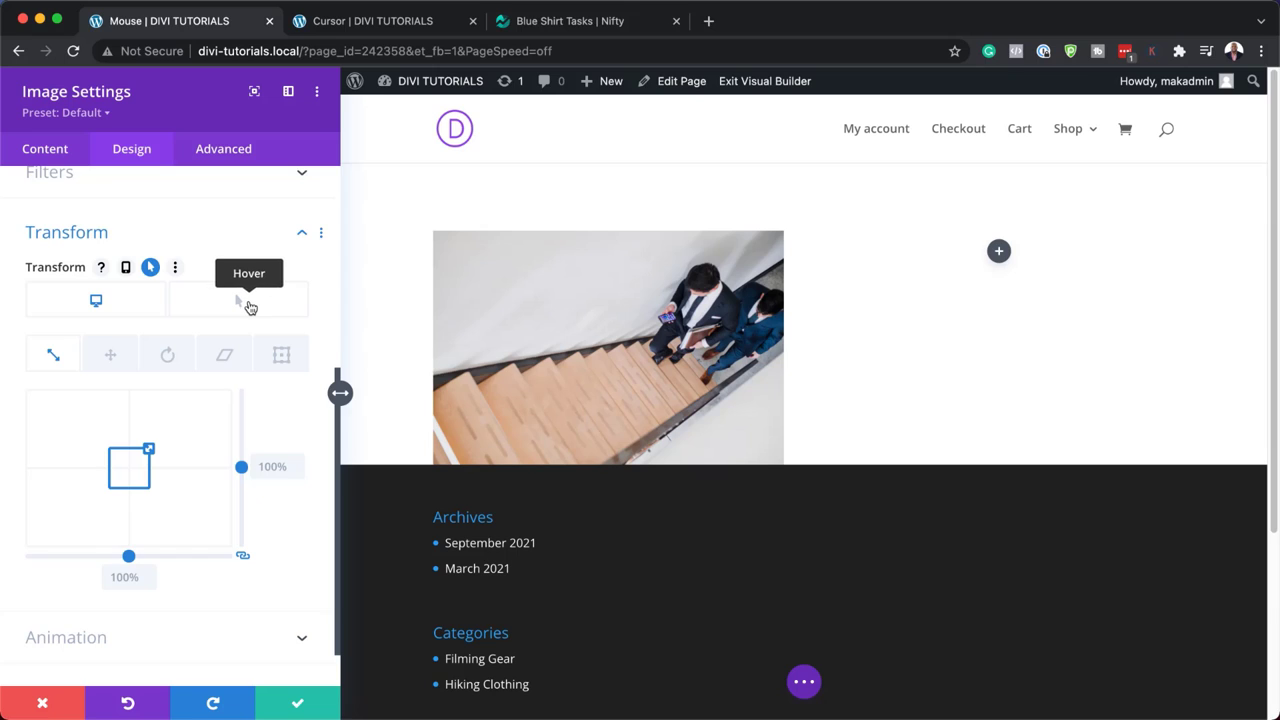
pyautogui.click(247, 302)
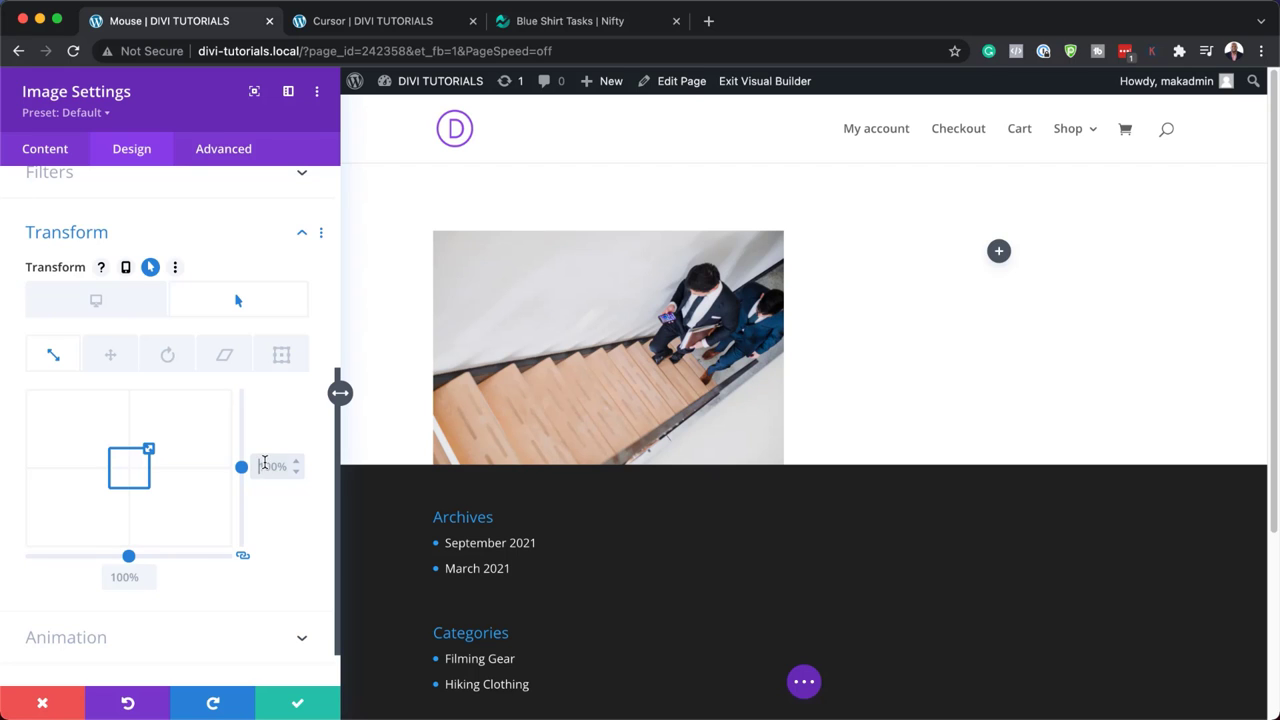
pyautogui.click(134, 302)
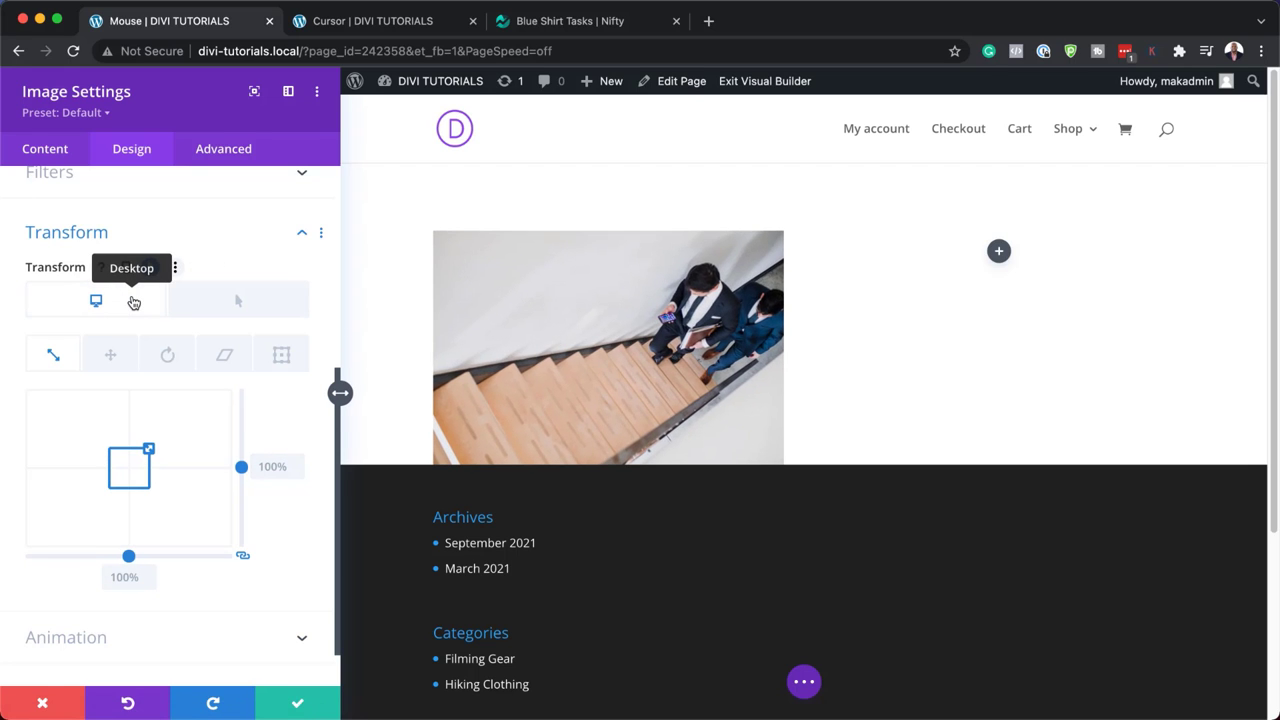
pyautogui.click(247, 304)
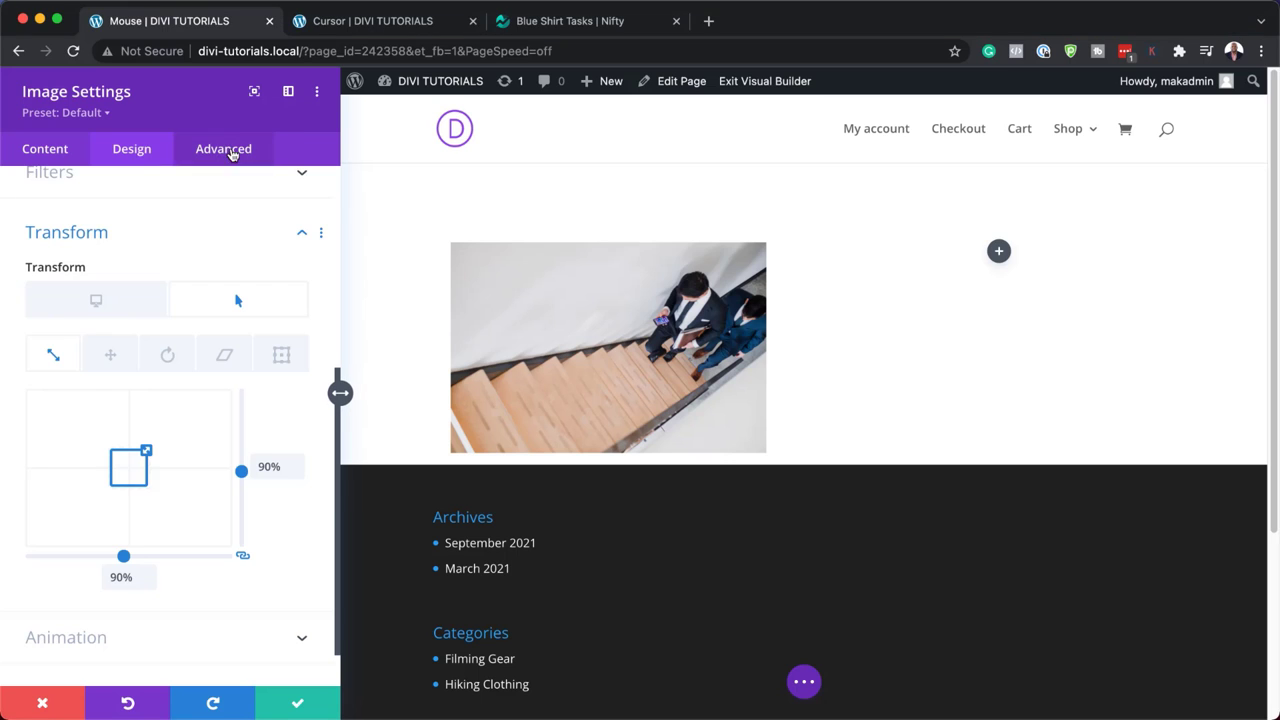
# - Give the image the CSS class image-cursor and save the image settings
pyautogui.click(226, 158)
pyautogui.click(125, 226)
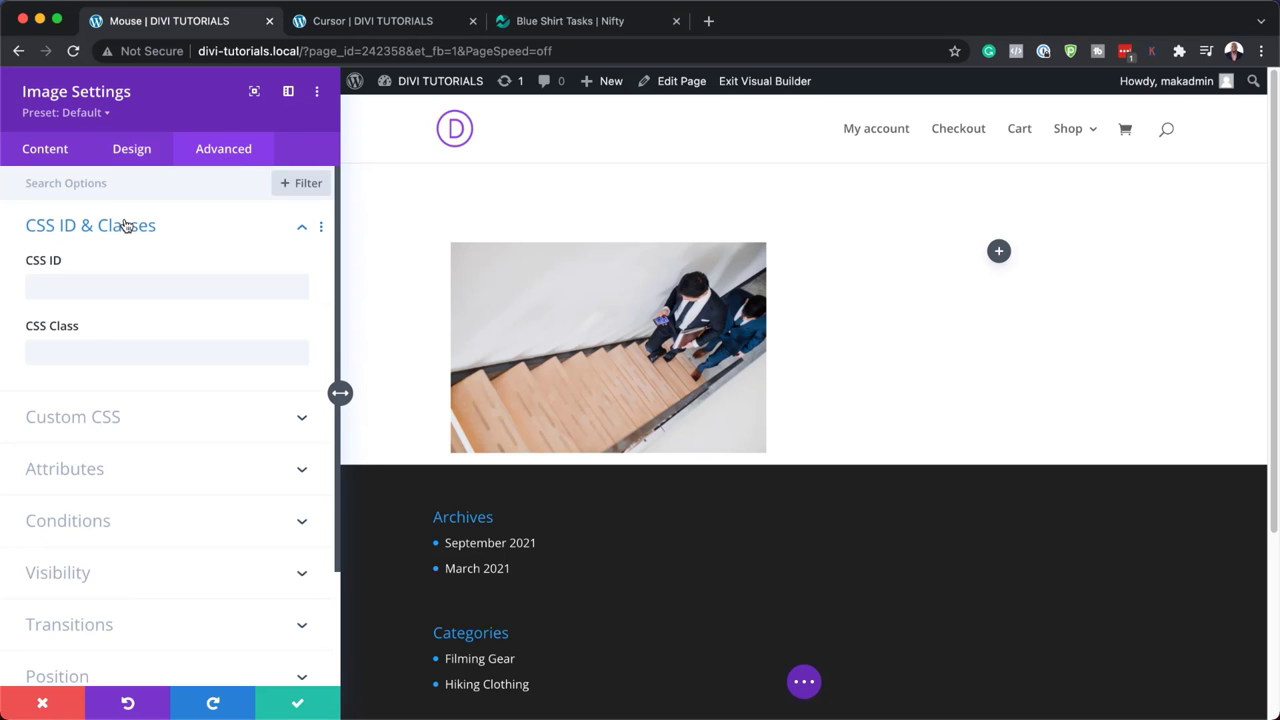
pyautogui.click(69, 353)
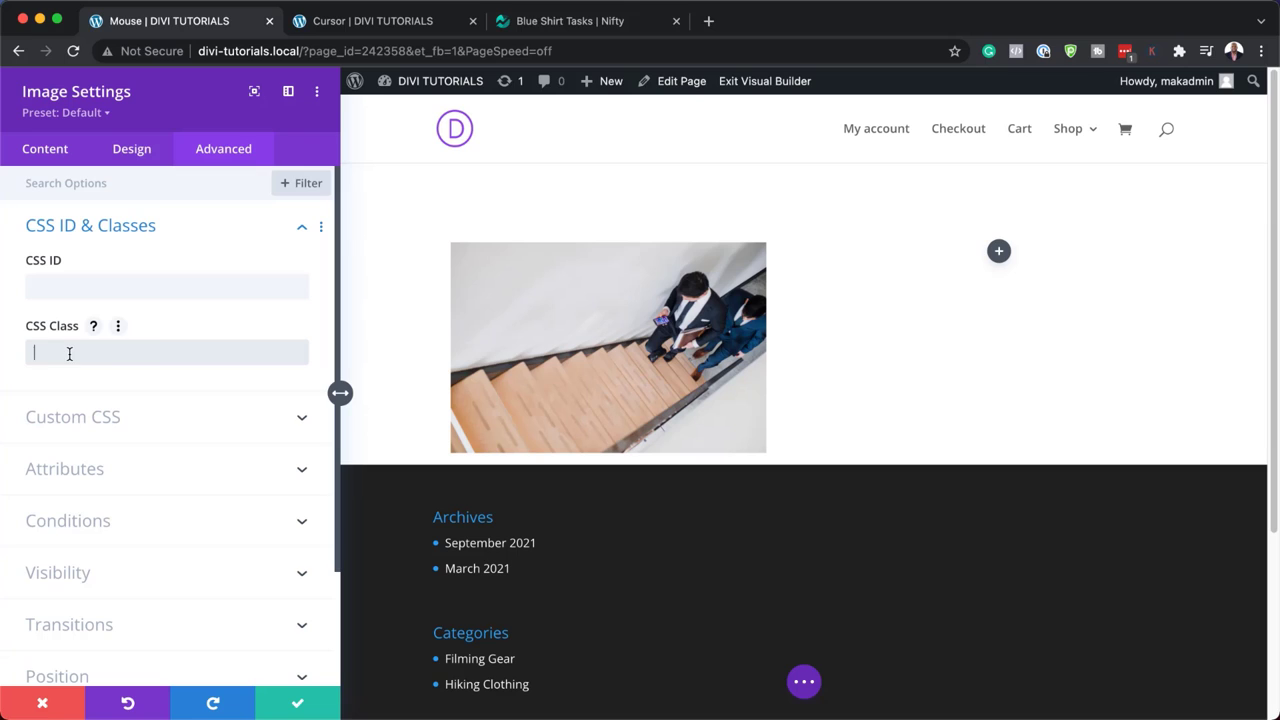
pyautogui.write('CSS Class image-cursor')
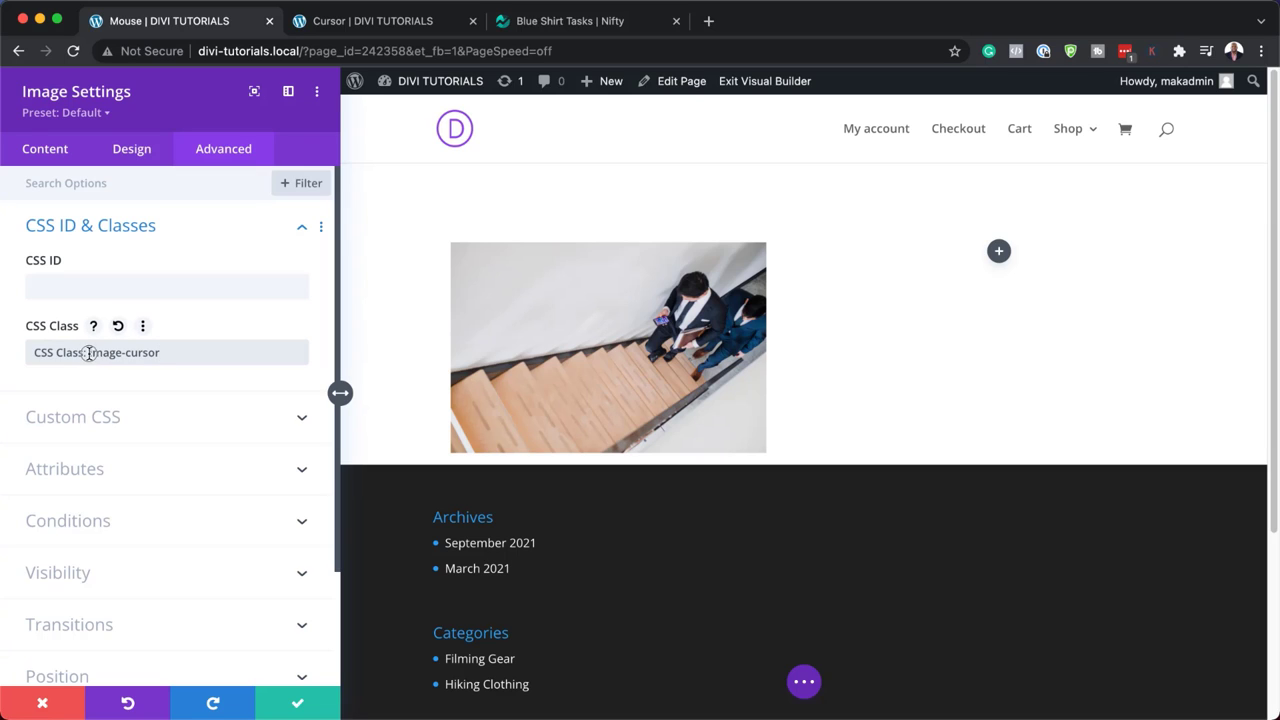
pyautogui.moveTo(89, 353); pyautogui.dragTo(34, 353)
pyautogui.press('BackSpace')
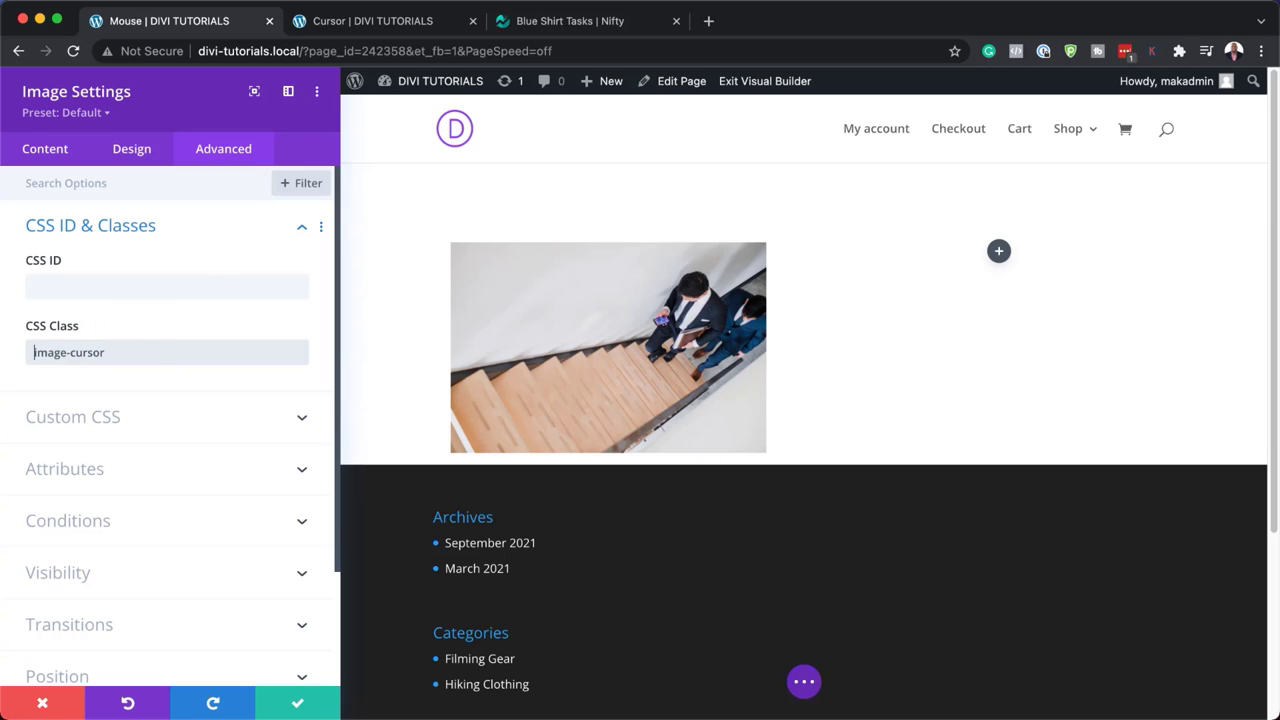
pyautogui.click(300, 707)
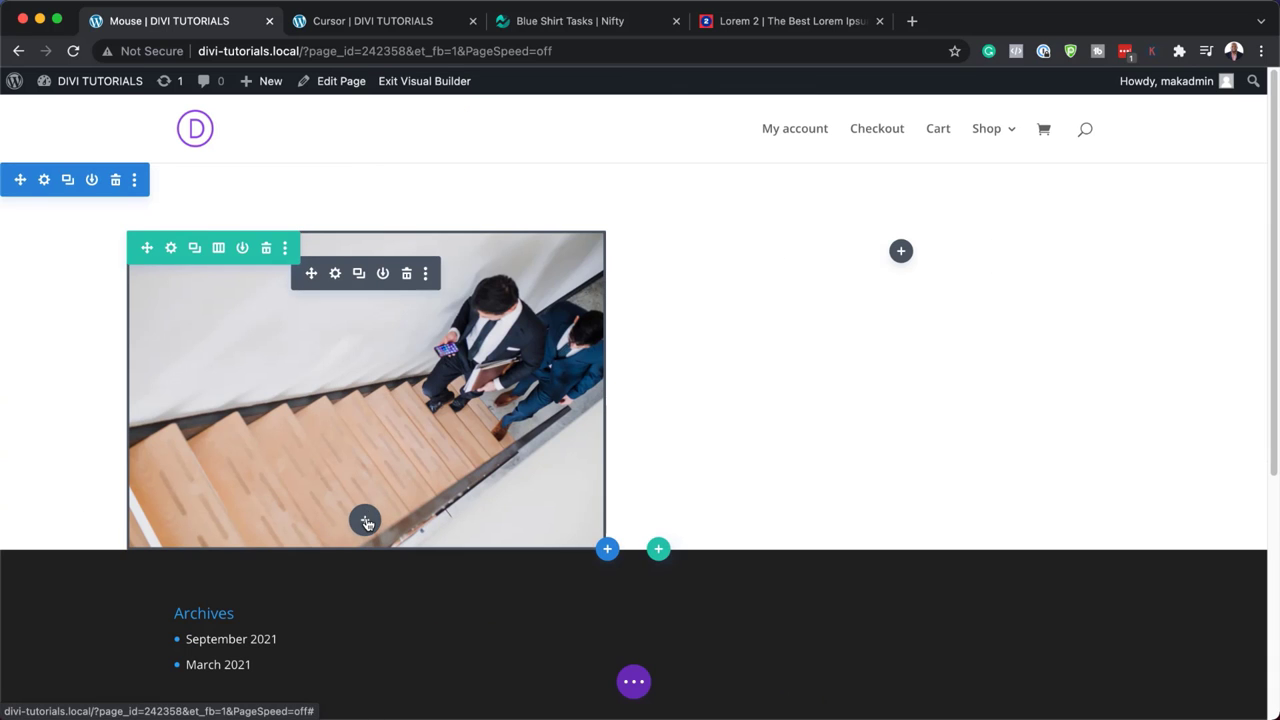
# - Add a Text module below the image and replace its body with the Lorem ipsum placeholder paragraph ending in "Nullam malesuada erat ut turpis."
pyautogui.click(366, 521)
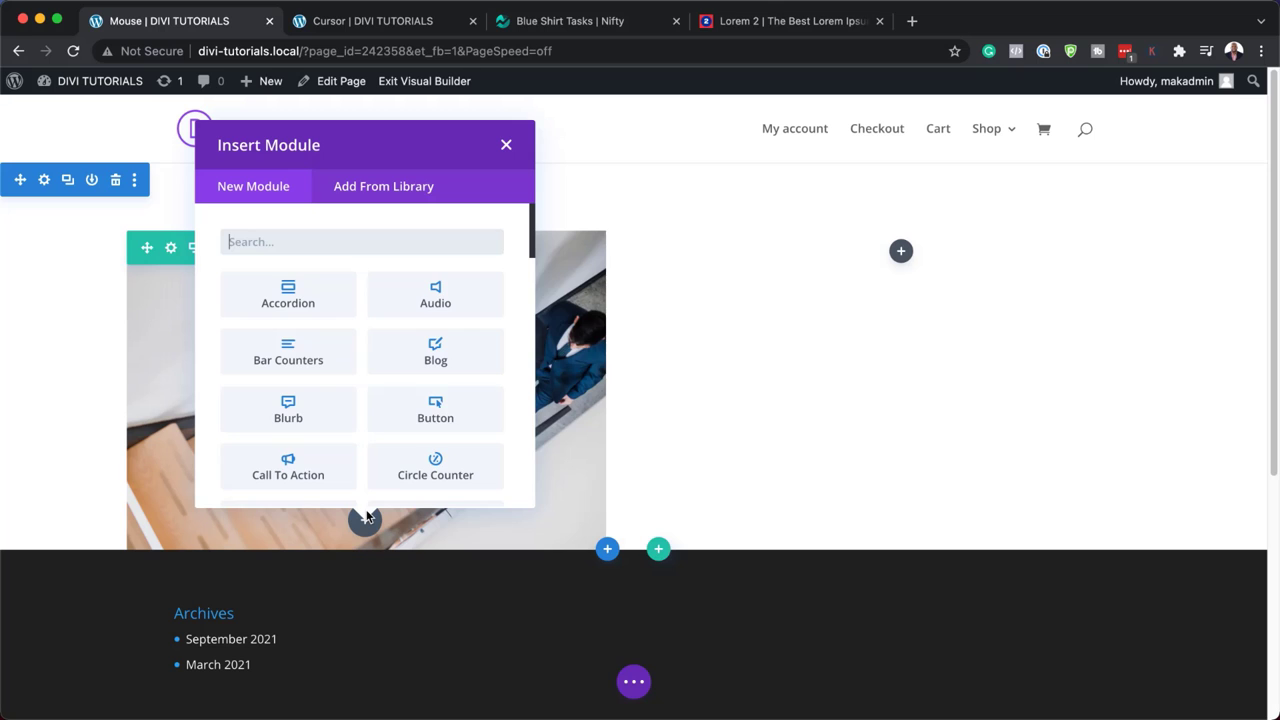
pyautogui.write('text')
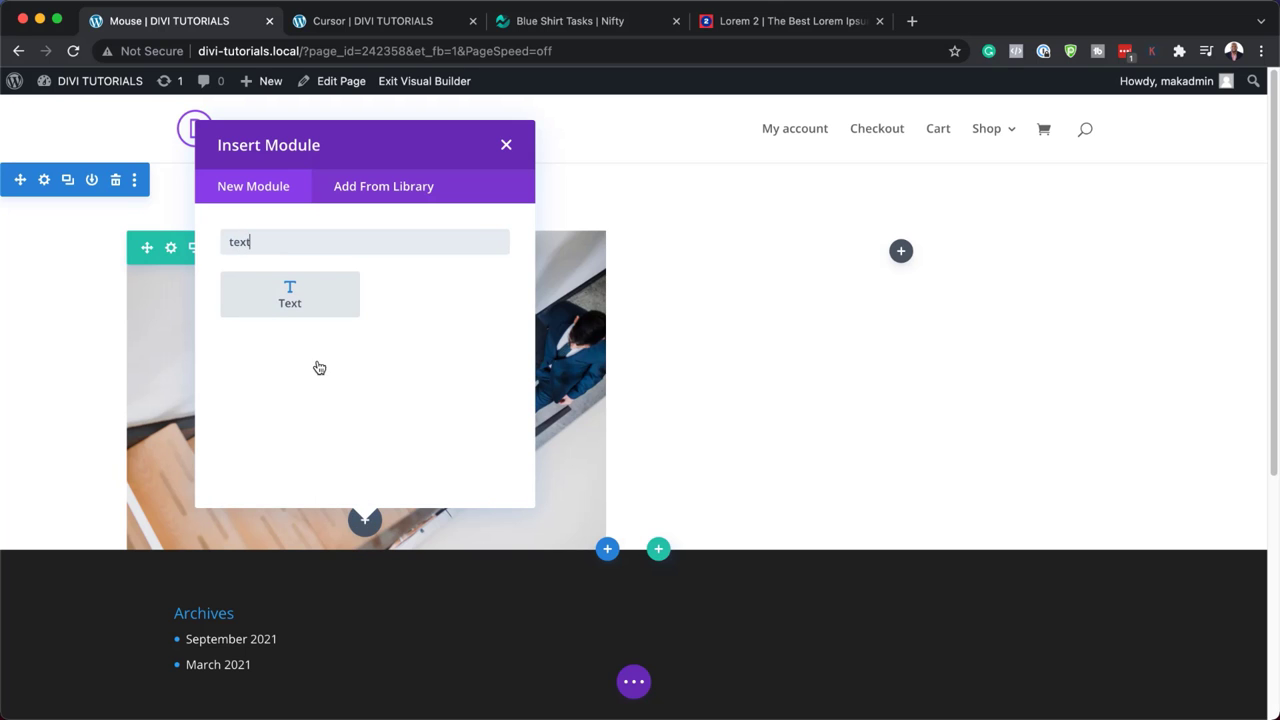
pyautogui.click(289, 293)
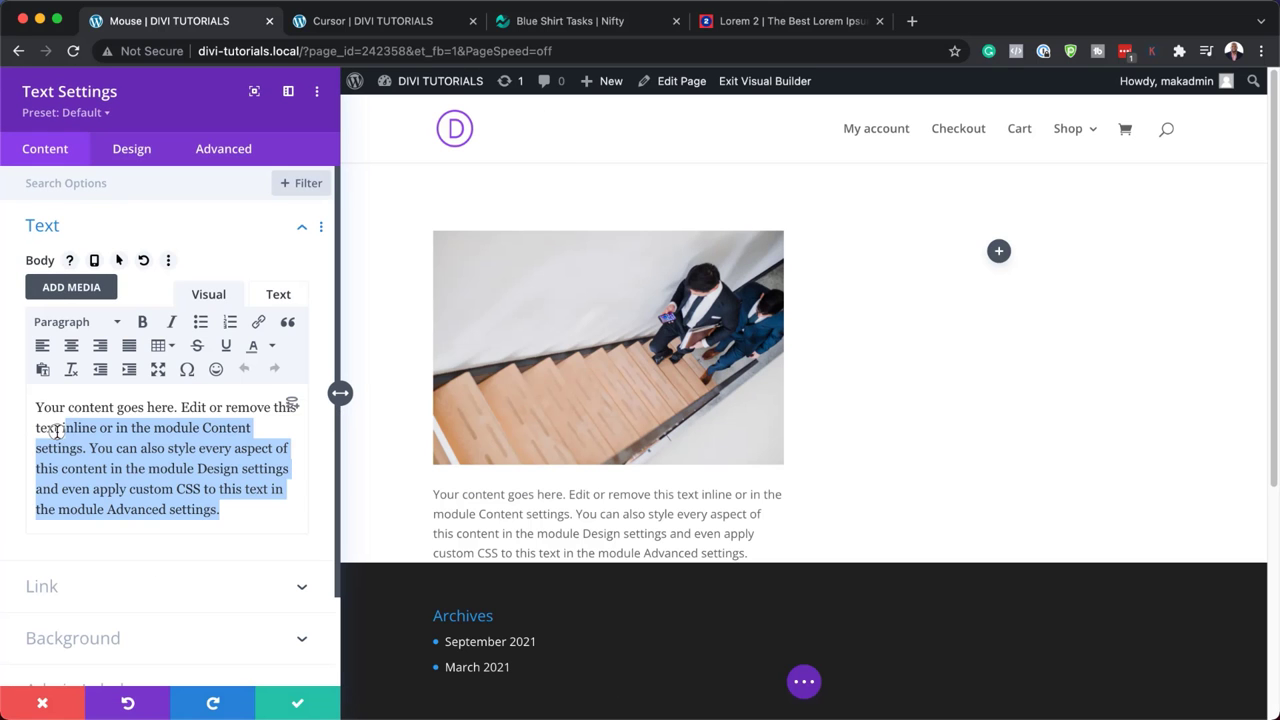
pyautogui.hotkey('ctrl', 'a')
pyautogui.write('Lorem ipsum dolor sit amet, consectetuer adipiscing elit. Donec odio. Quisque volutpat mattis eros. Nullam malesuada erat ut turpis.')
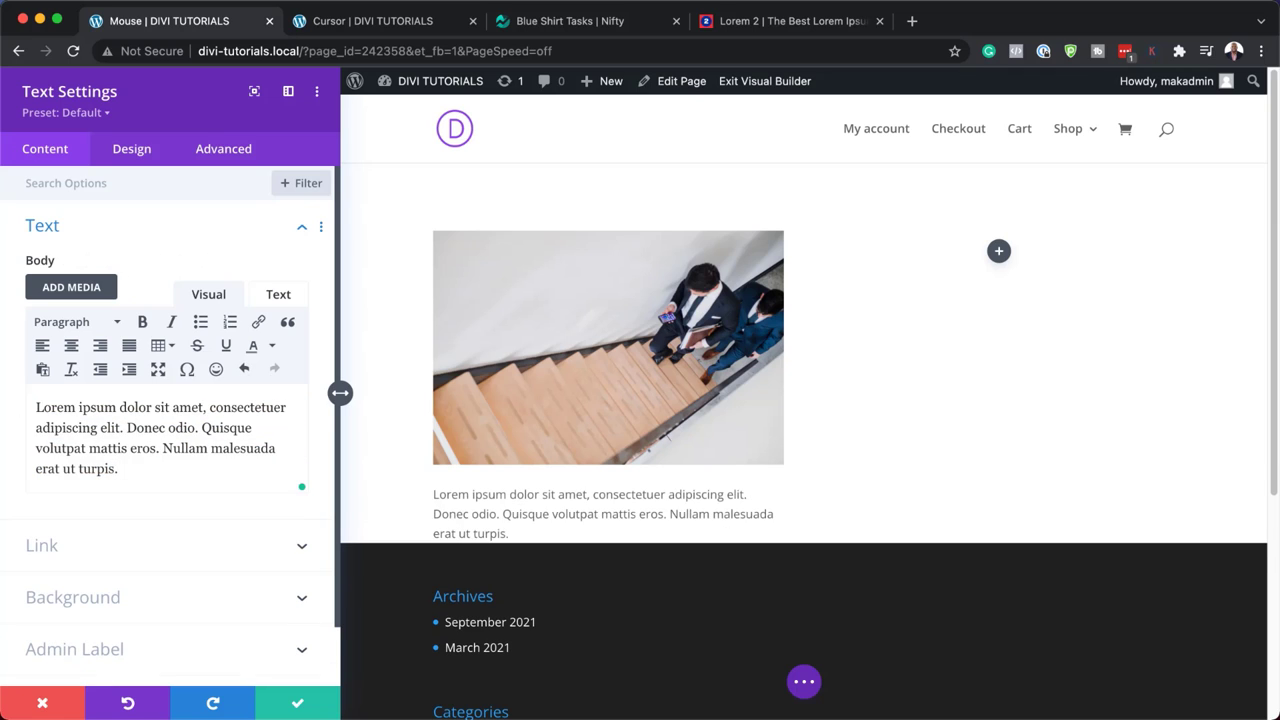
# - Format the entire Lorem ipsum body text as Heading 3
pyautogui.moveTo(122, 470); pyautogui.dragTo(9, 388)
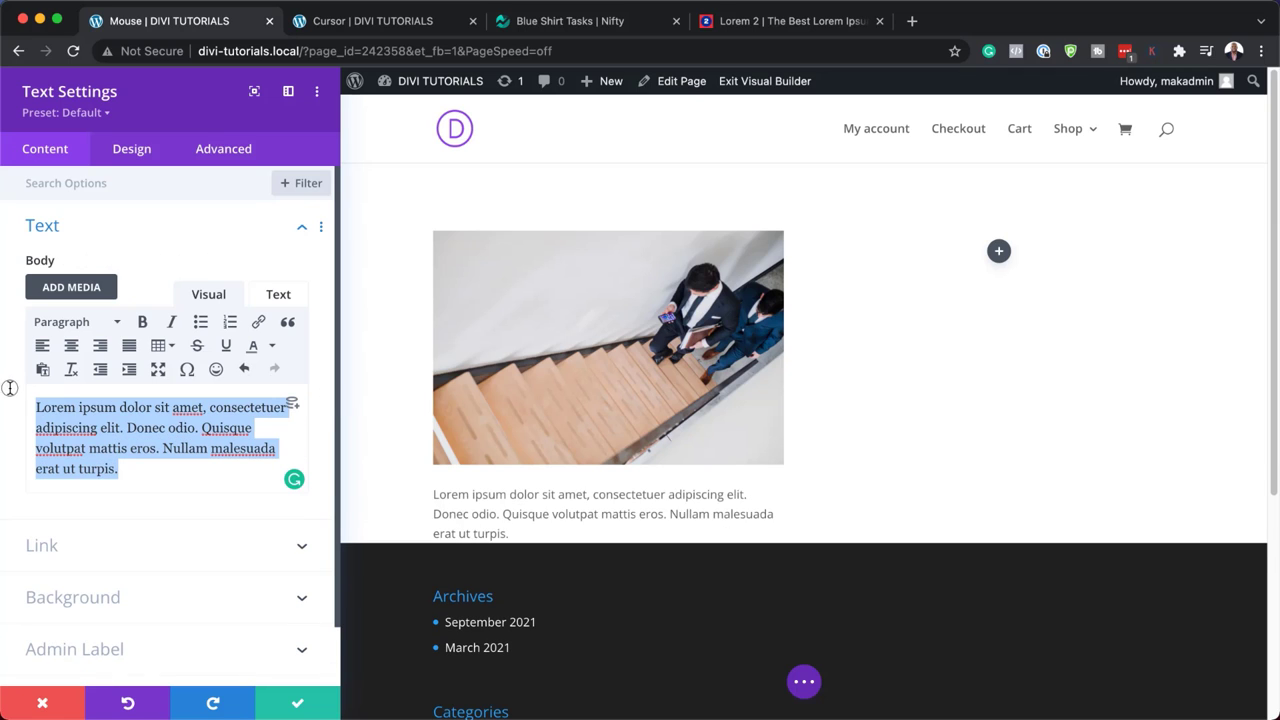
pyautogui.click(84, 326)
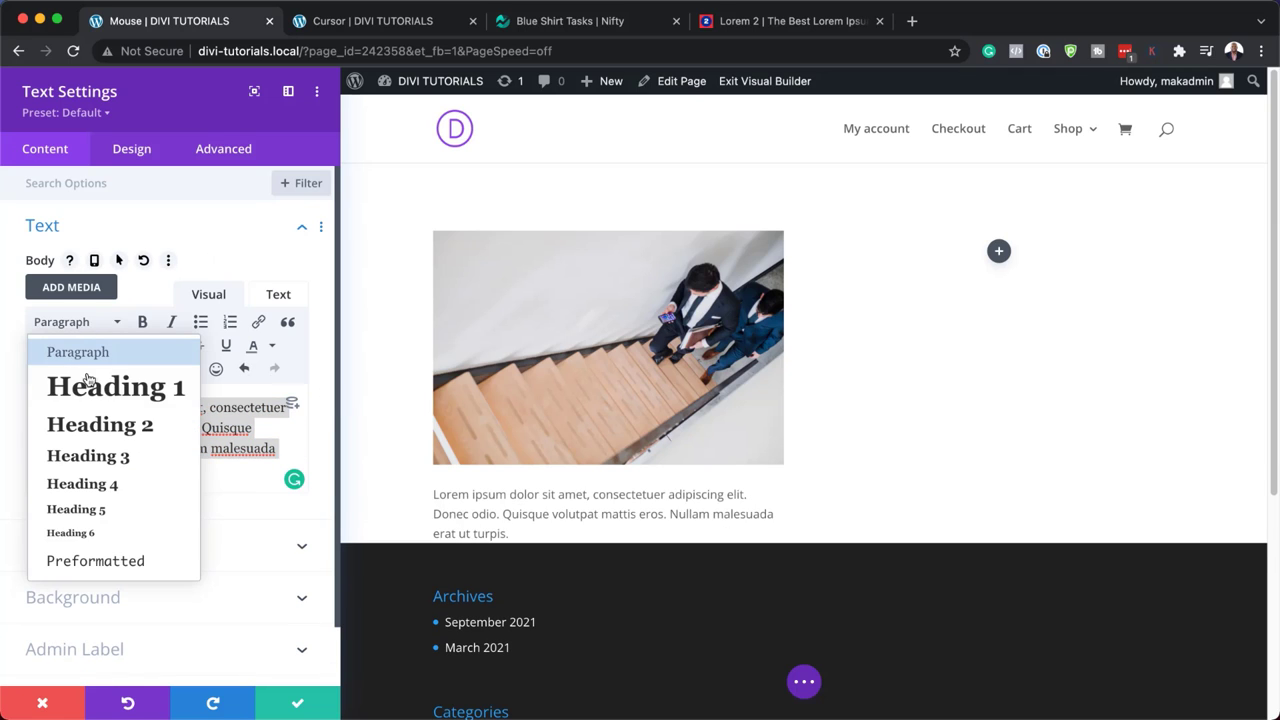
pyautogui.click(97, 456)
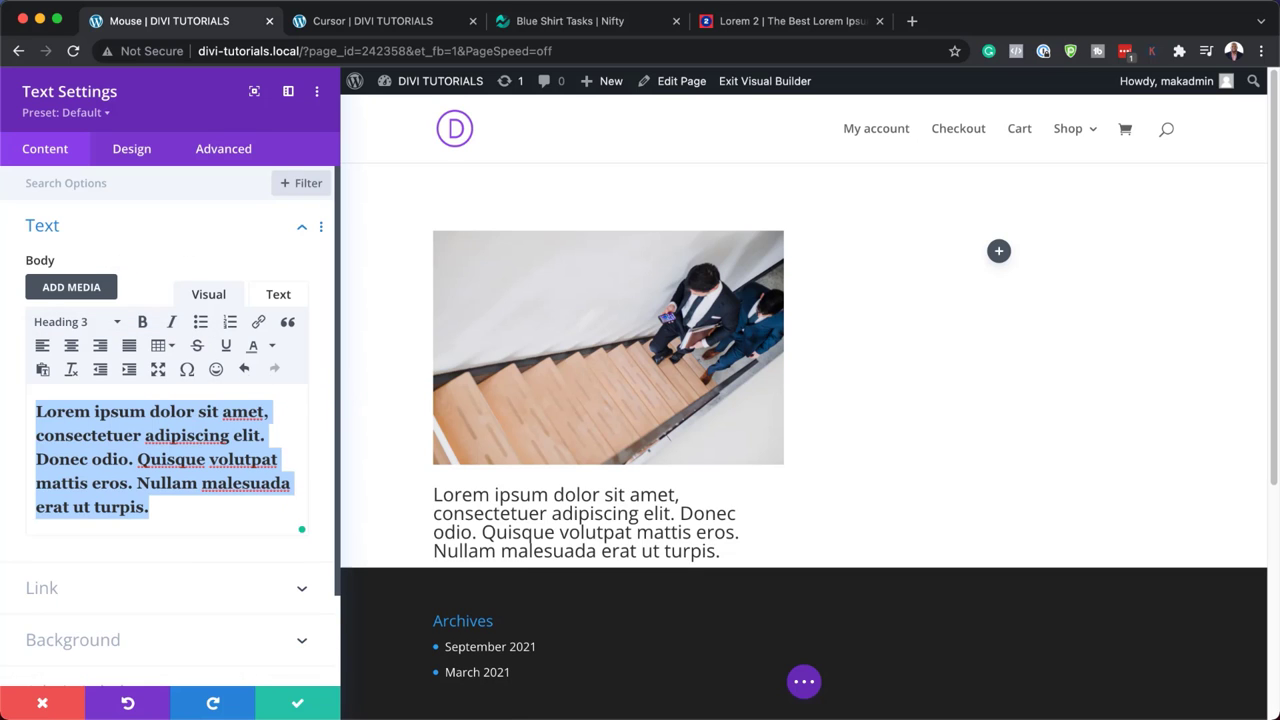
# - Set the Heading 3 font to Actor in the text module's design settings
pyautogui.click(129, 152)
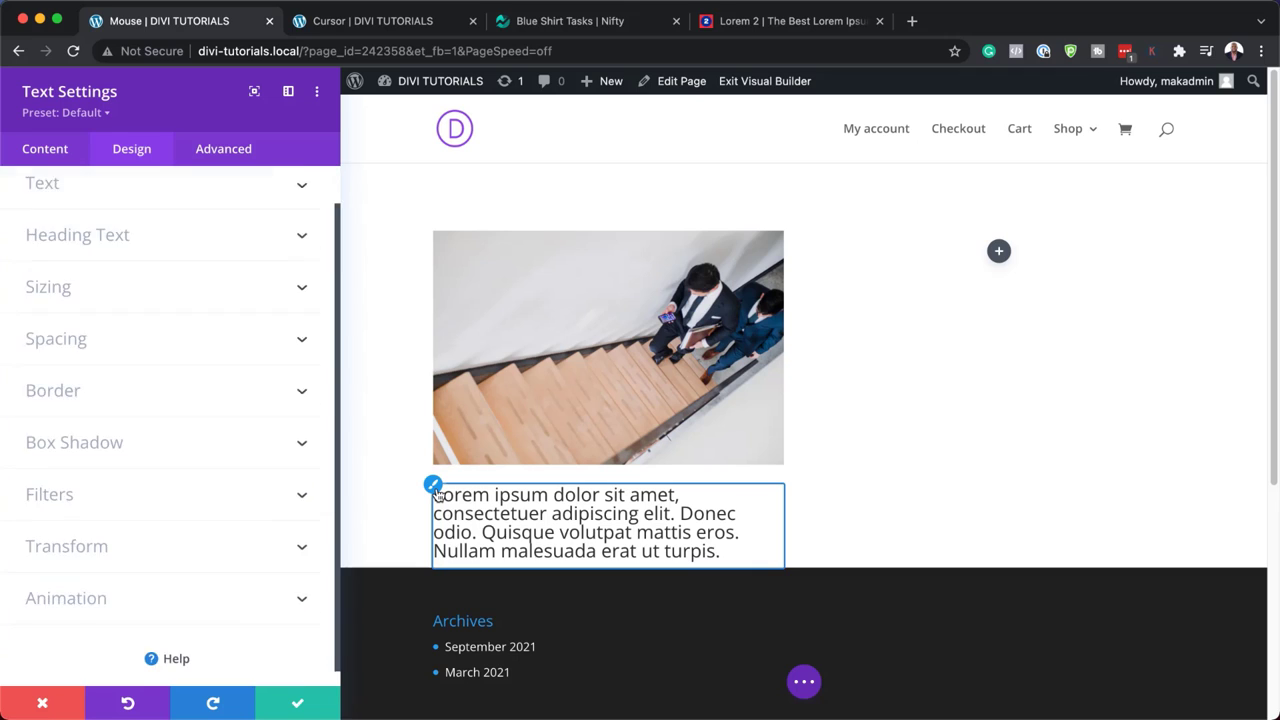
pyautogui.click(140, 277)
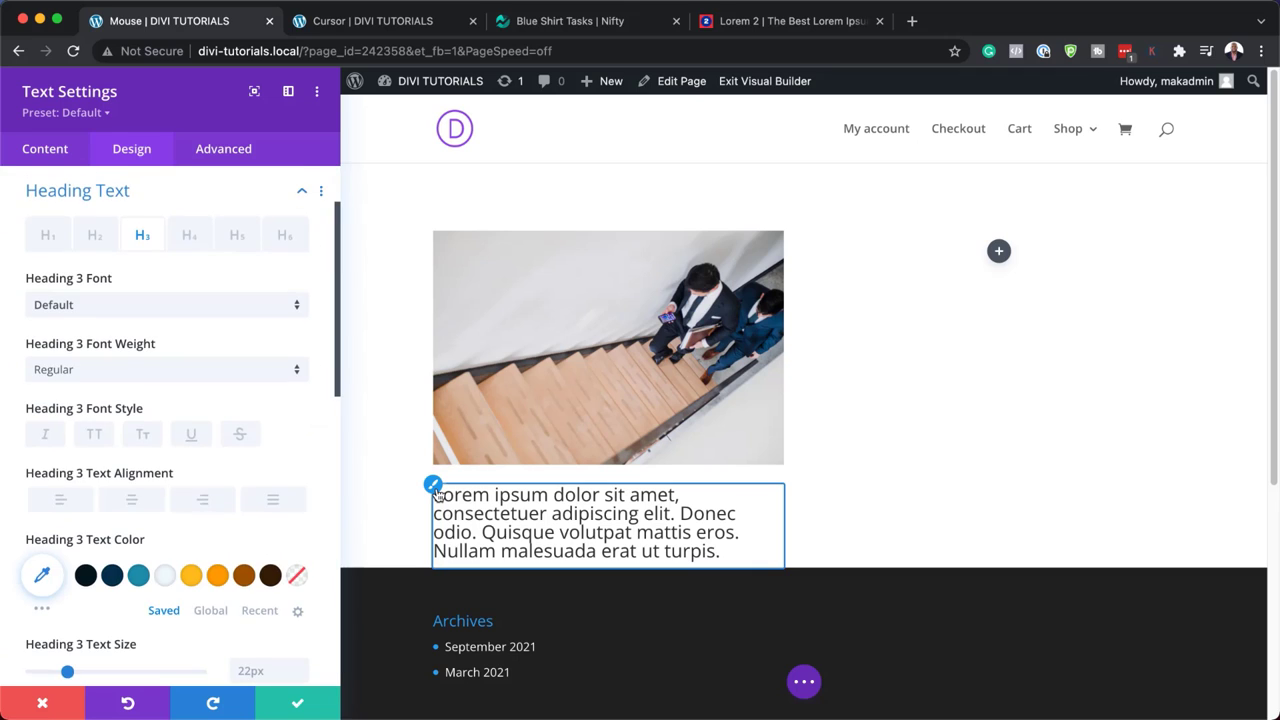
pyautogui.click(126, 305)
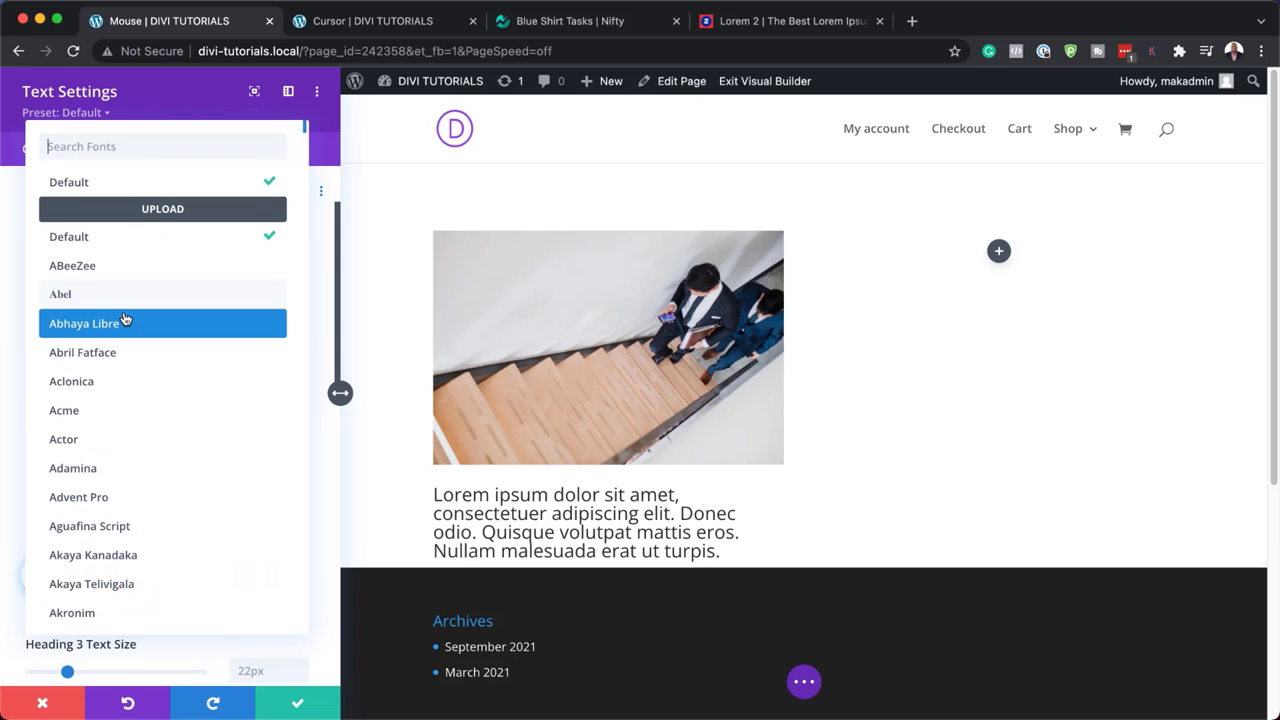
pyautogui.write('acto')
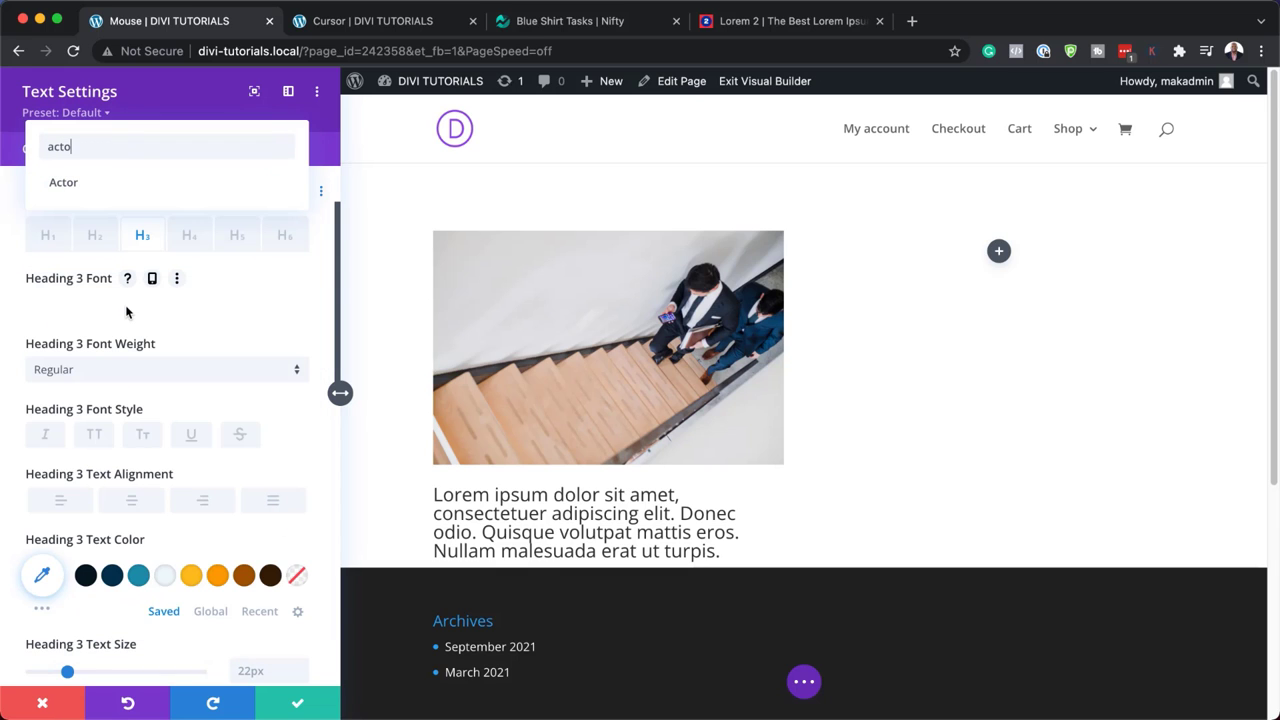
pyautogui.click(76, 186)
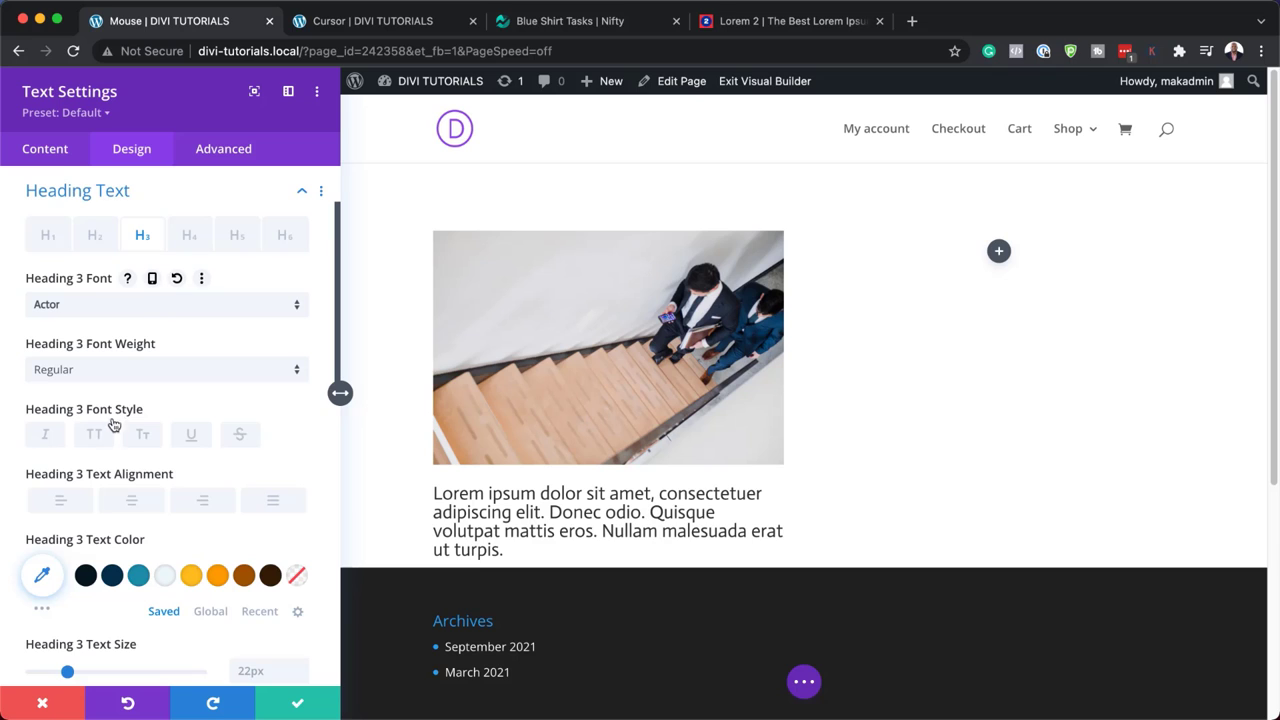
# - Set the Heading 3 text color to black
pyautogui.click(86, 575)
pyautogui.click(42, 575)
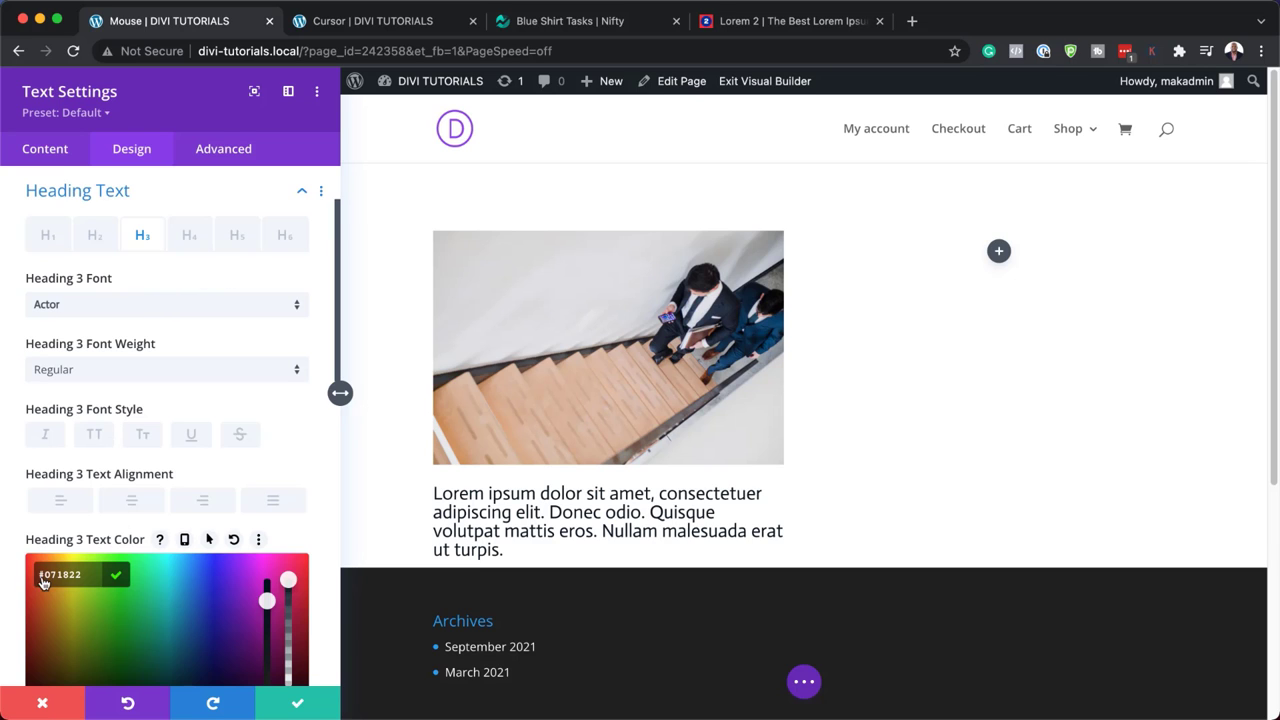
pyautogui.scroll(-4, 129, 599)
pyautogui.click(34, 362)
# - Set the Heading 3 text size to 35px and its line height to 1.4em
pyautogui.click(277, 417)
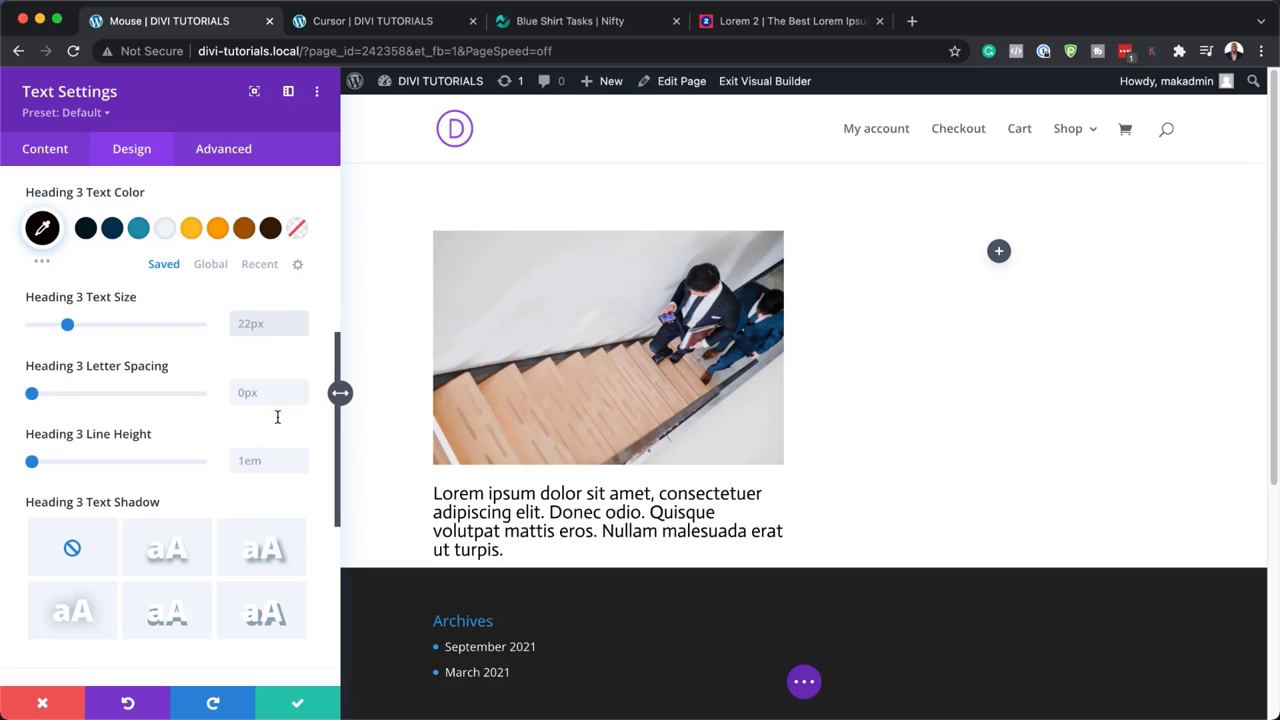
pyautogui.write('35px')
pyautogui.write('1.4em')
# - Set the text module's bottom margin to 15px in its spacing options
pyautogui.scroll(-5, 234, 373)
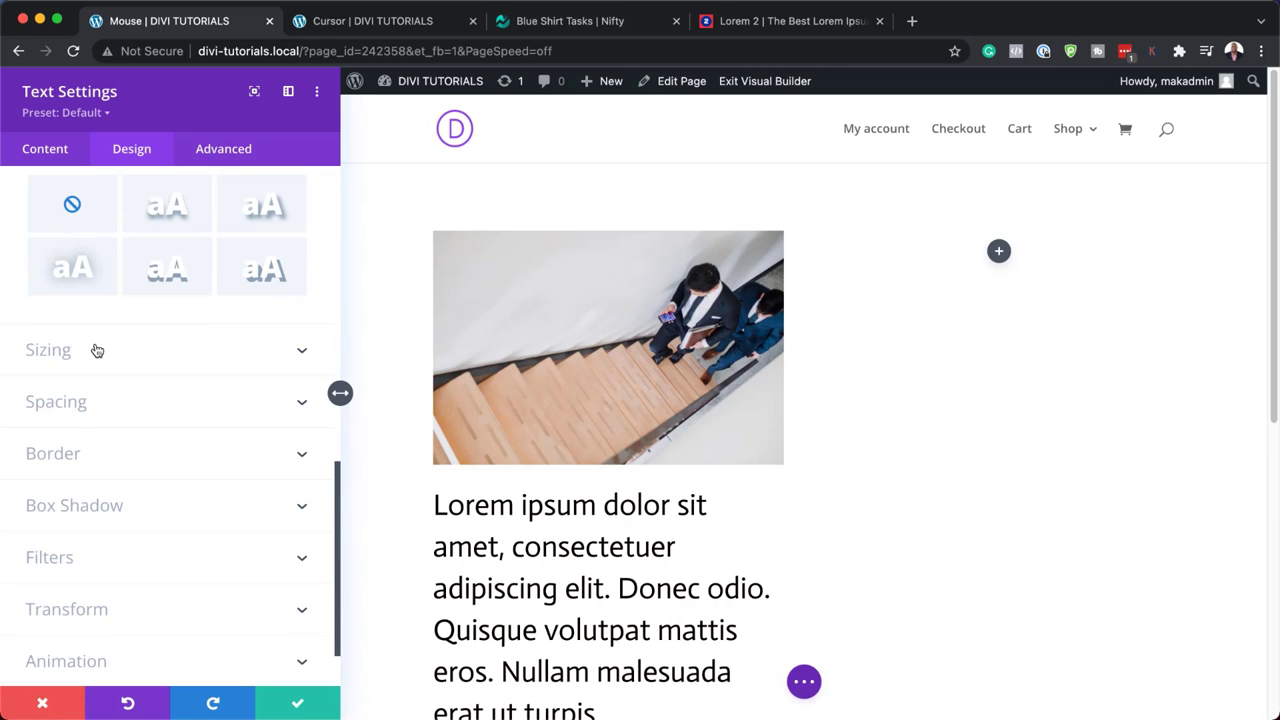
pyautogui.click(76, 410)
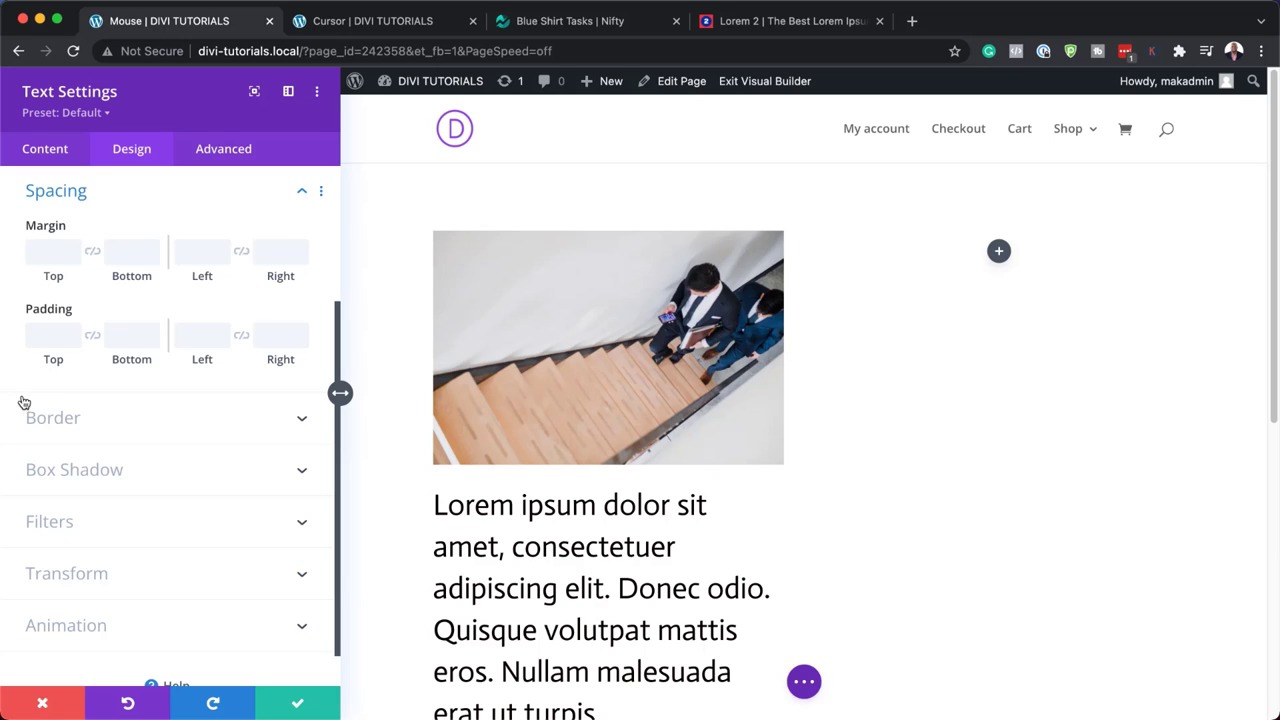
pyautogui.click(140, 250)
pyautogui.write('15px')
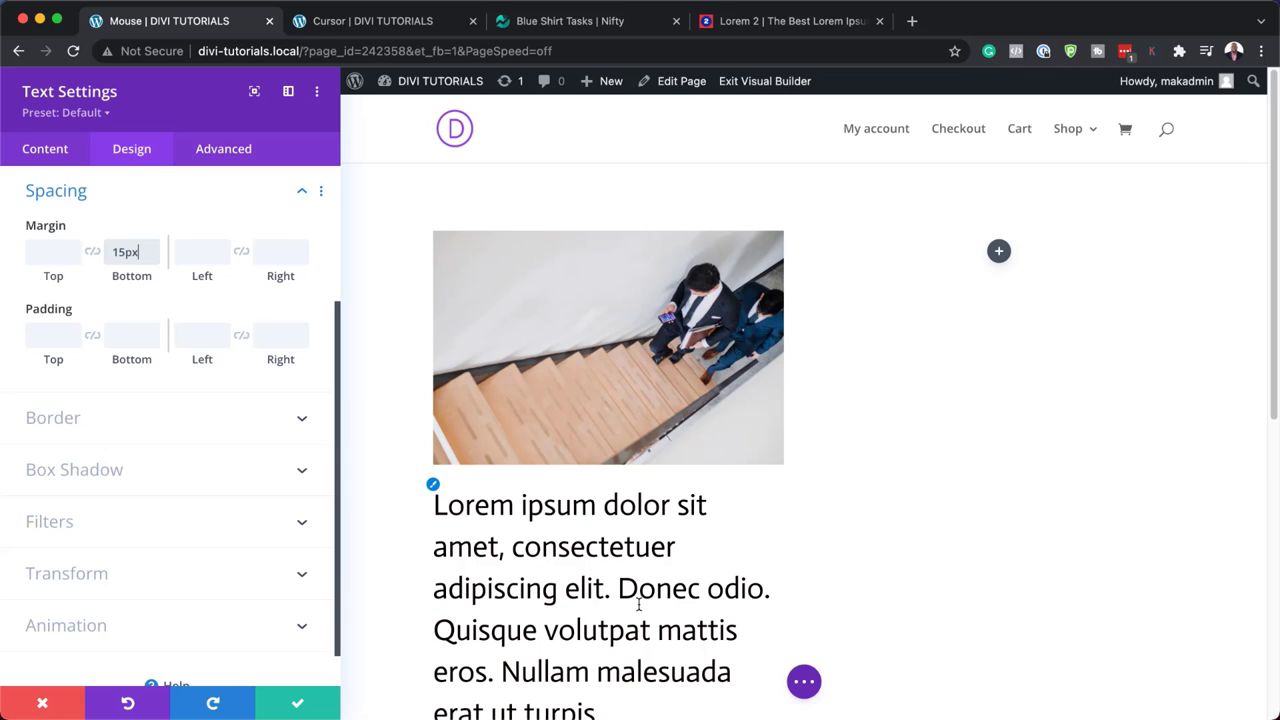
# - Shorten the heading to "Lorem ipsum dolor sit amet, consectetuer adipiscing elit." and save the text settings
pyautogui.click(35, 150)
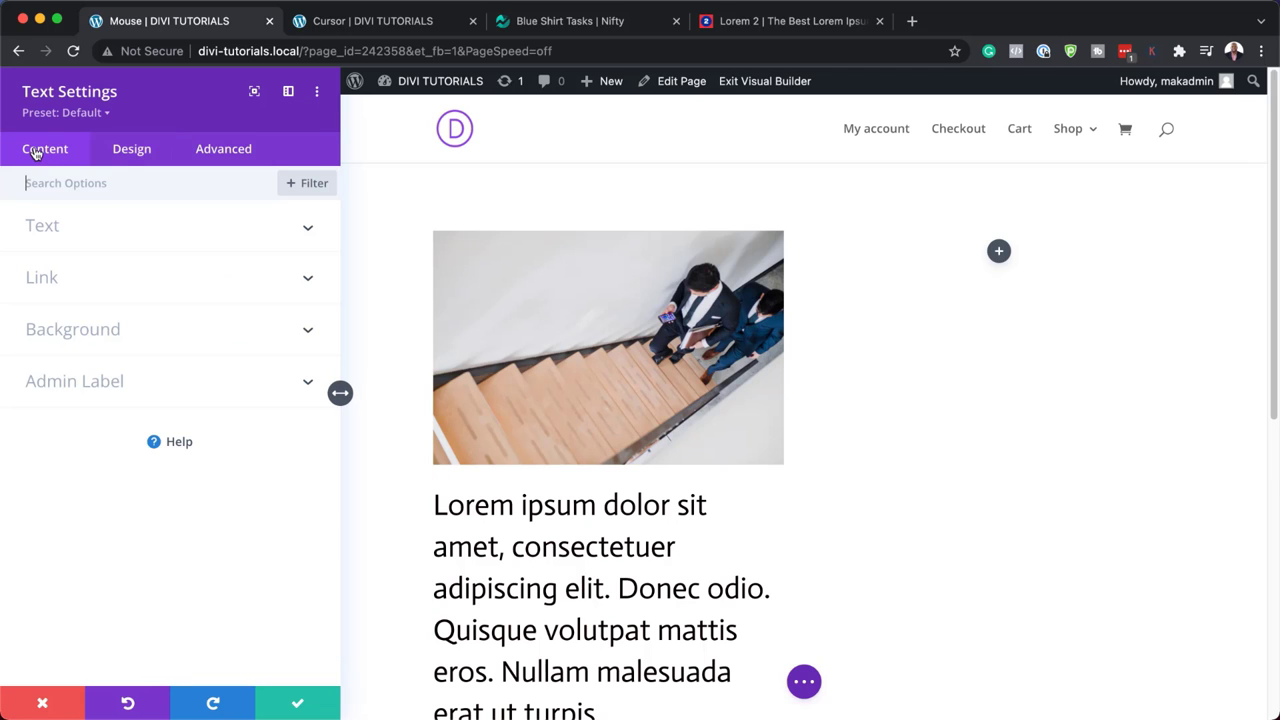
pyautogui.click(54, 226)
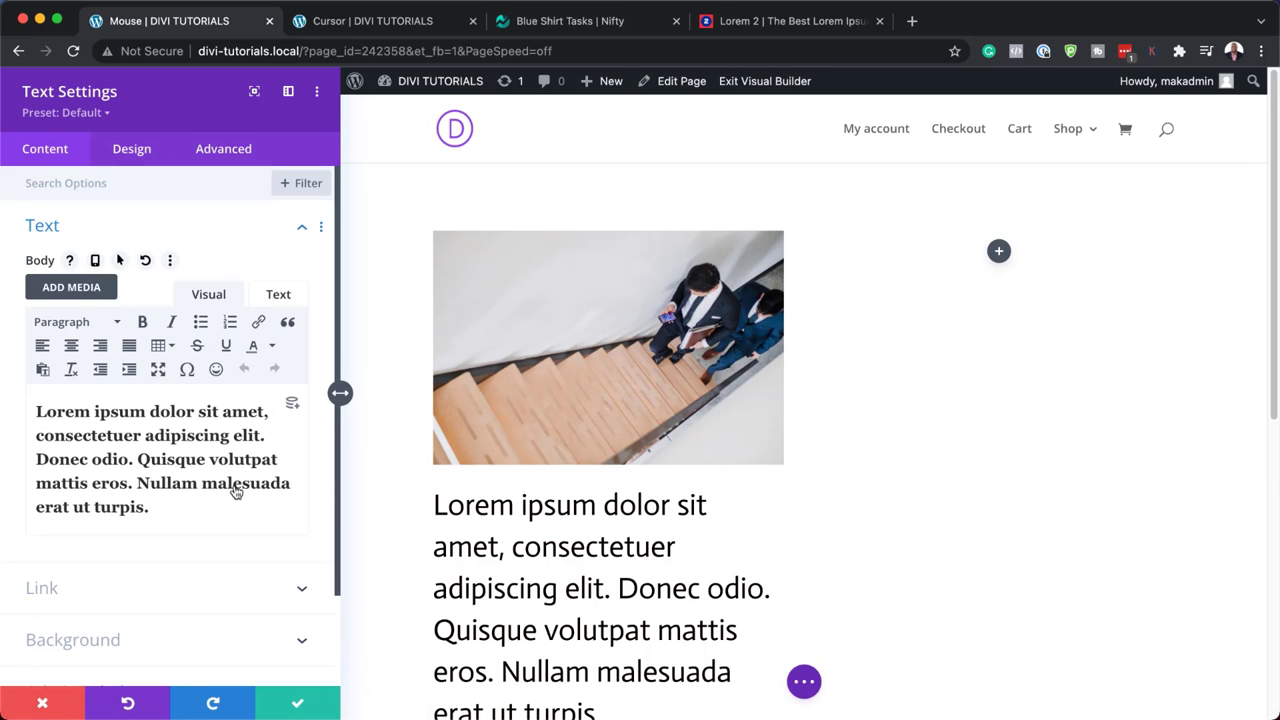
pyautogui.moveTo(36, 459); pyautogui.dragTo(150, 508)
pyautogui.press('BackSpace')
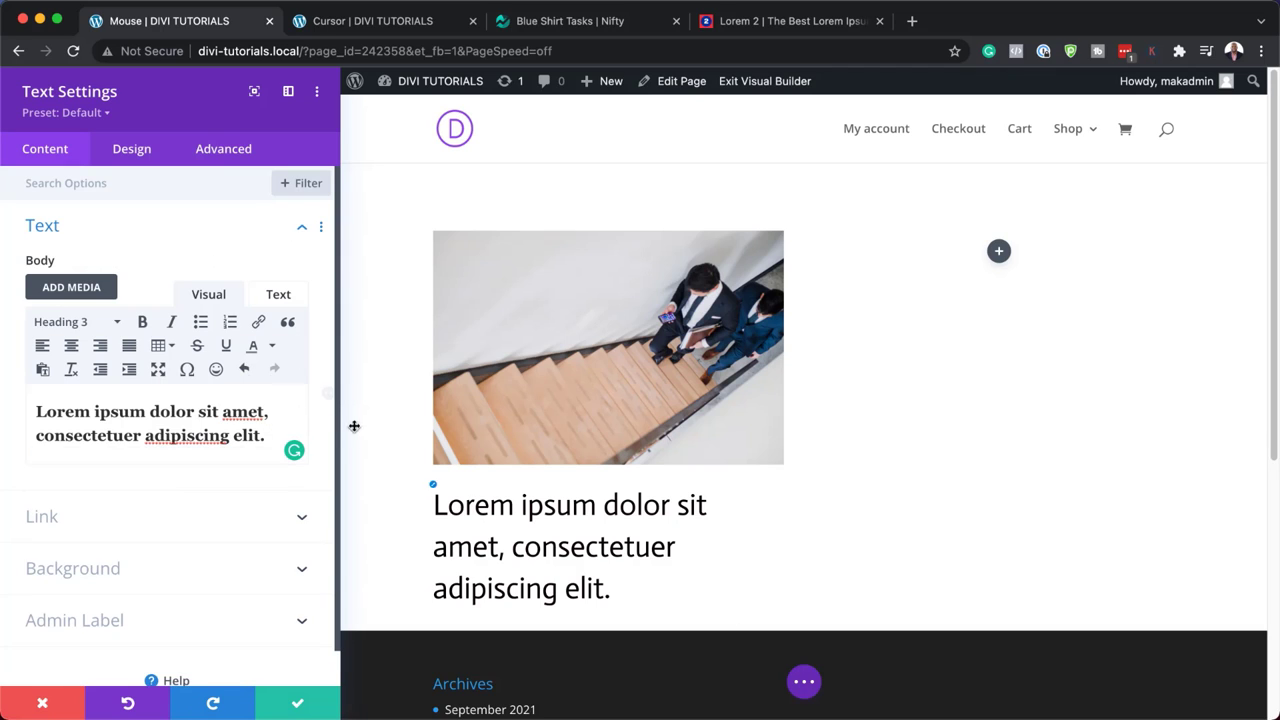
pyautogui.click(298, 706)
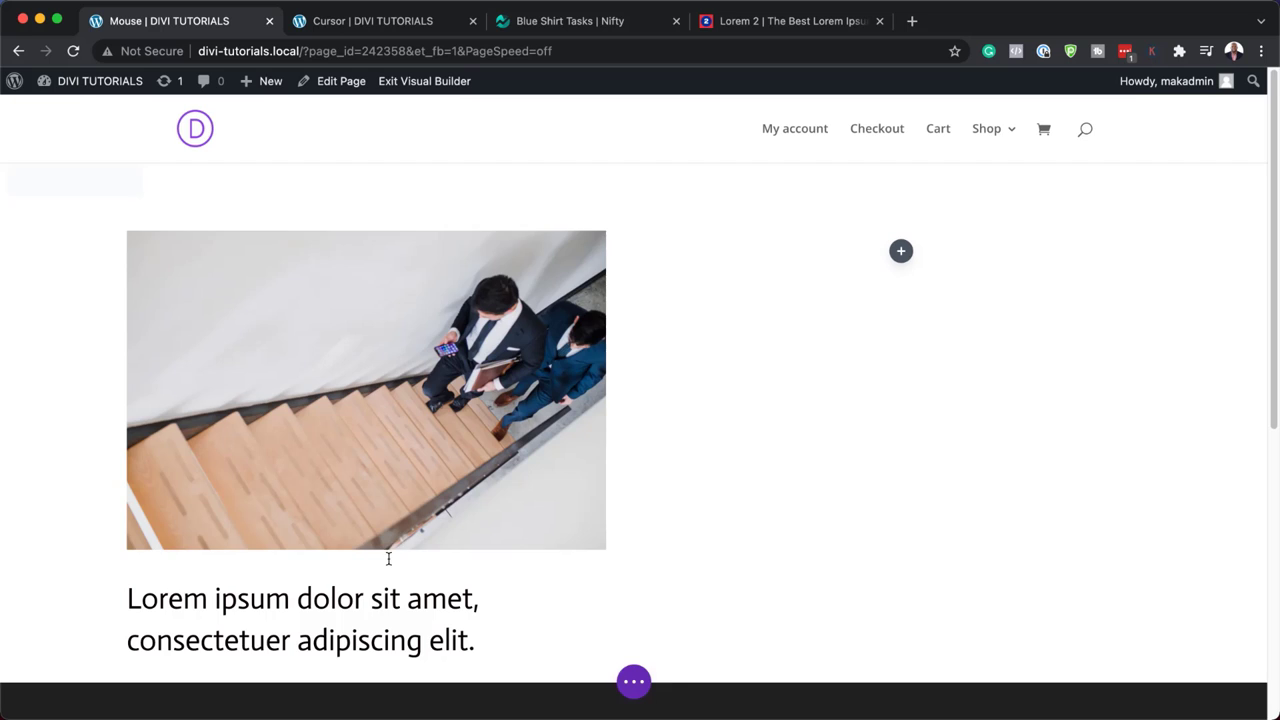
pyautogui.scroll(-2, 345, 557)
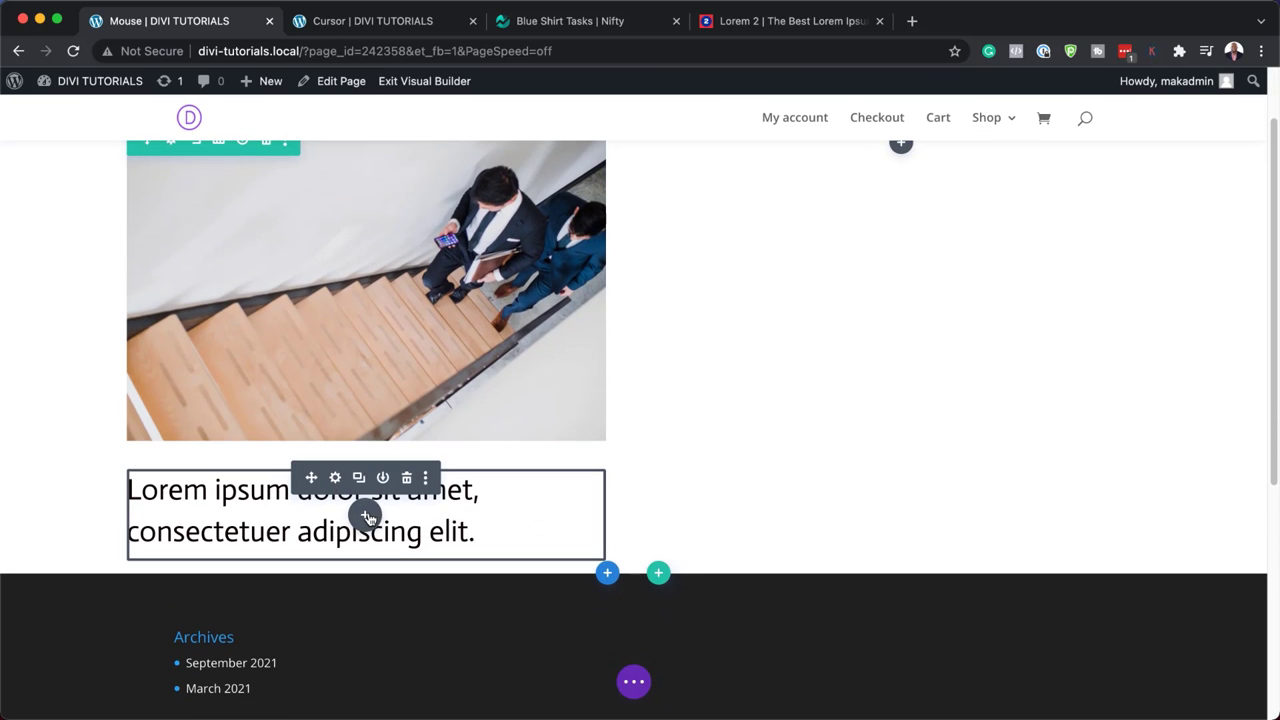
# - Add a Text module below the heading and replace its placeholder with "Donec nec justo eget felis facilisis fermentum."
pyautogui.click(366, 515)
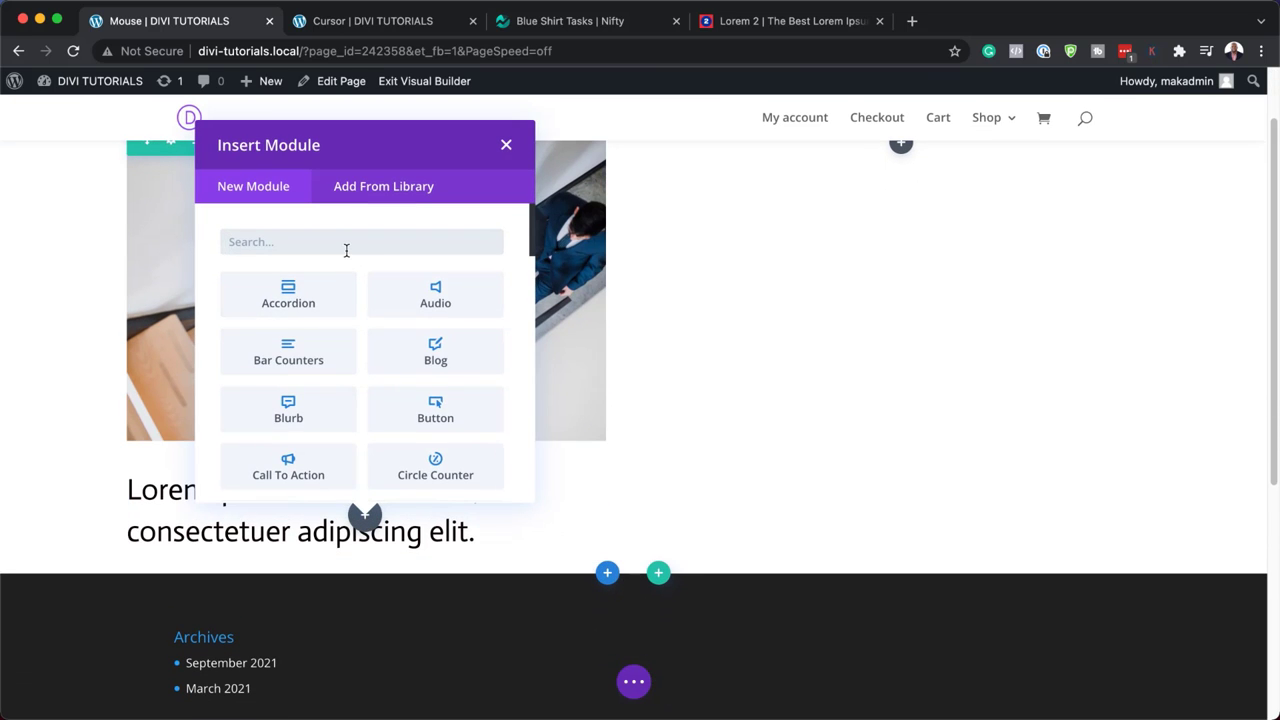
pyautogui.write('text')
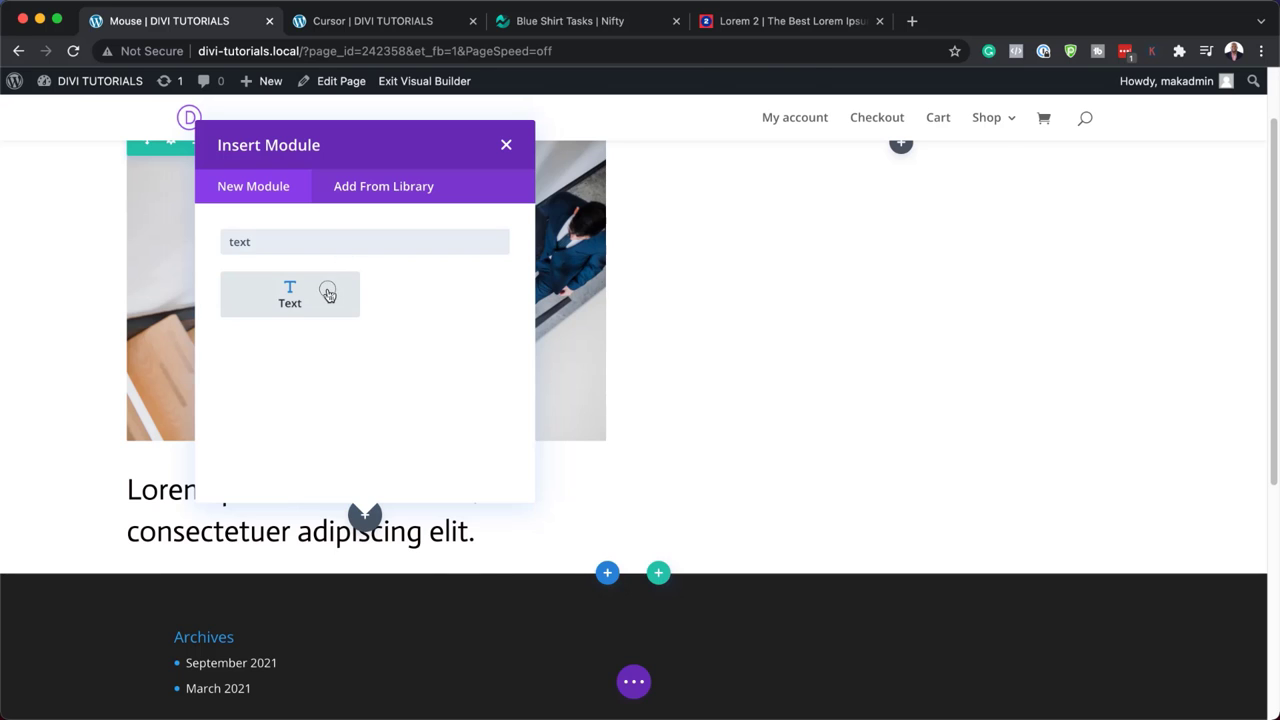
pyautogui.click(323, 294)
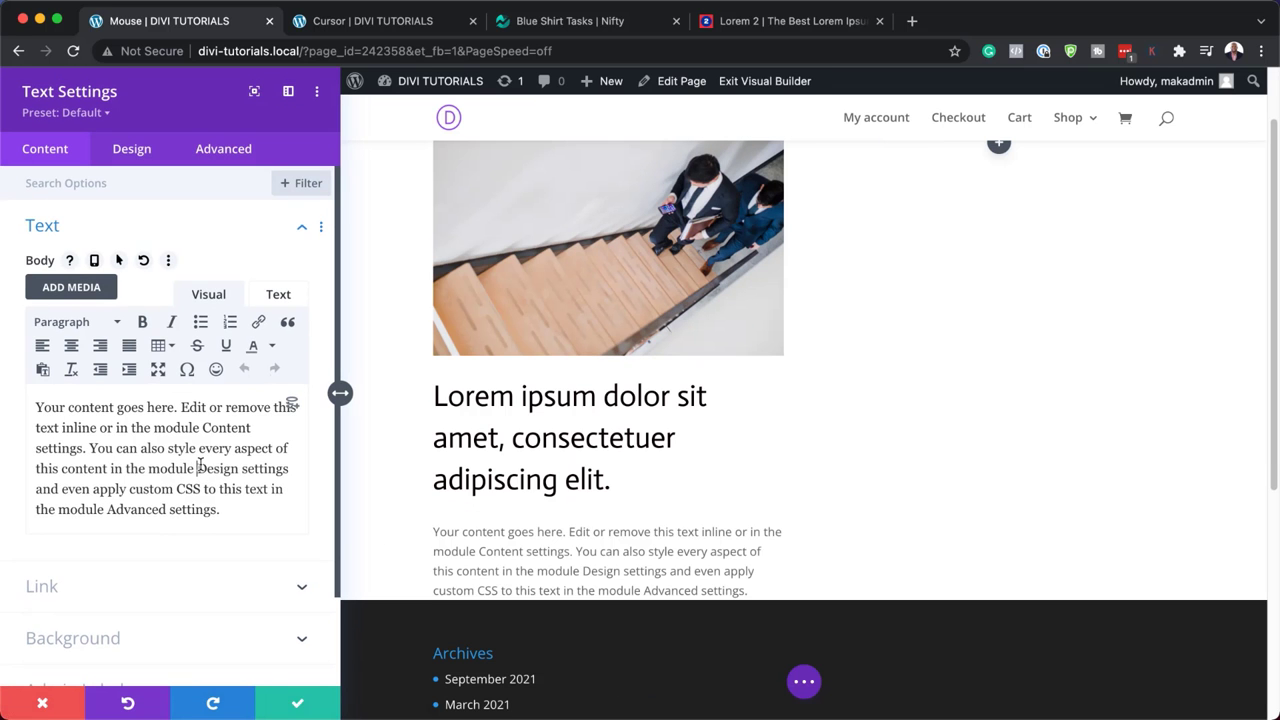
pyautogui.tripleClick(189, 462)
pyautogui.press('BackSpace')
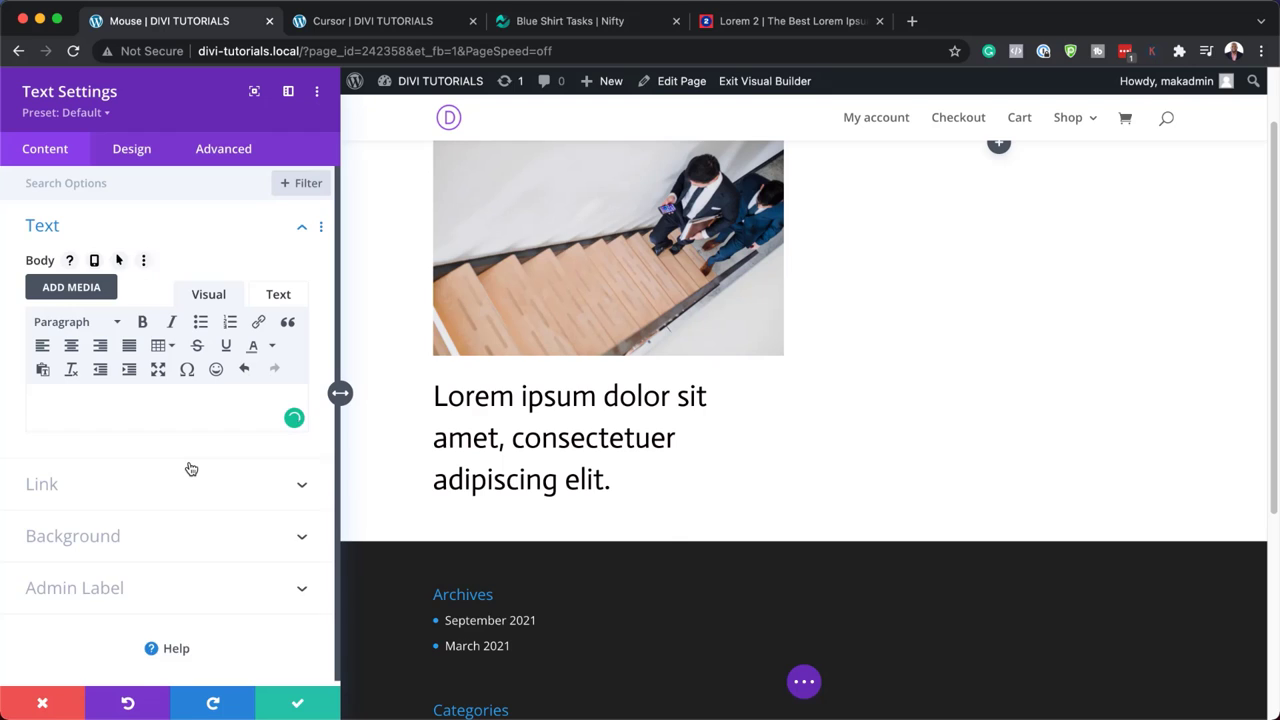
pyautogui.write('Donec nec justo eget felis facilisis fermentum.')
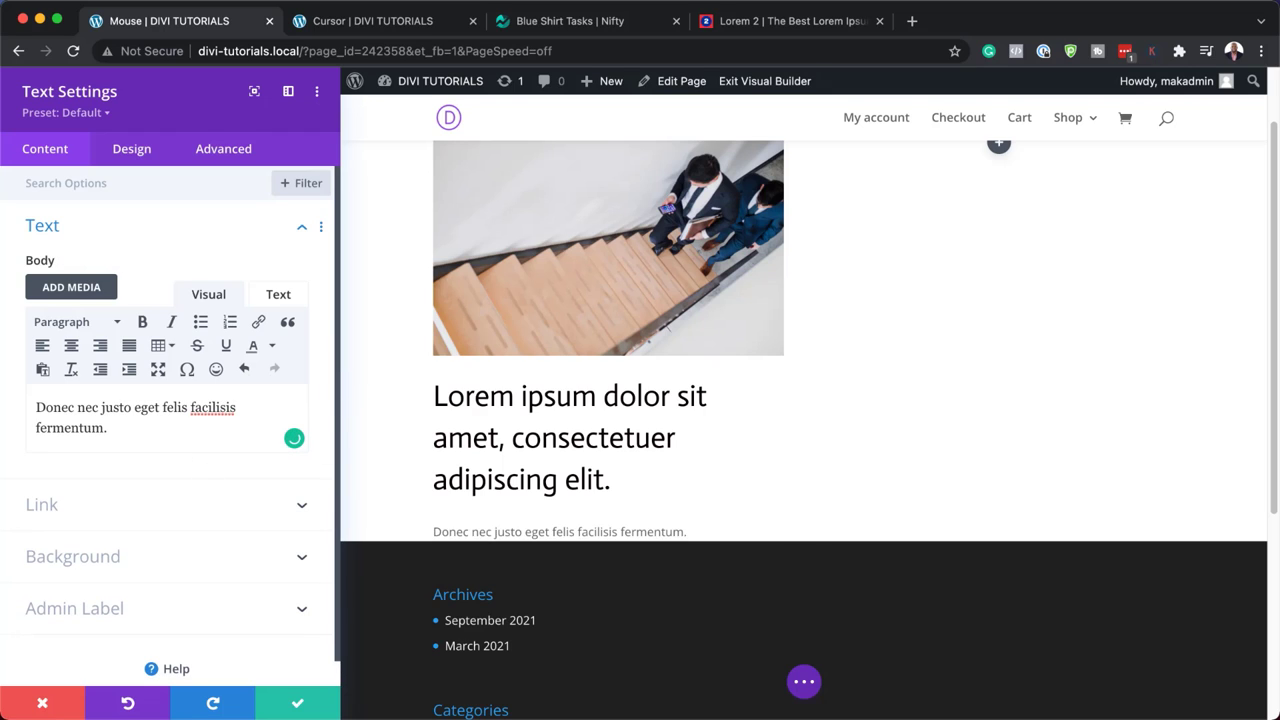
# - Set the new text module's body text font to Actor
pyautogui.click(137, 152)
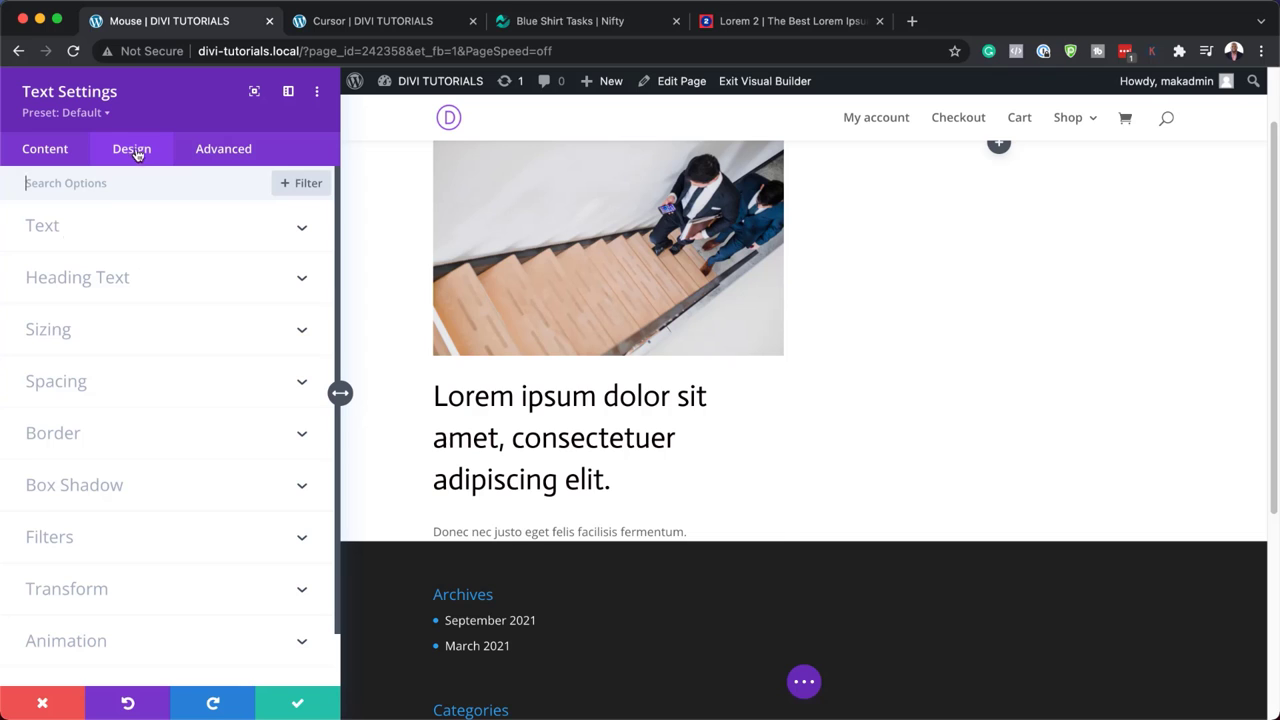
pyautogui.click(55, 234)
pyautogui.click(106, 345)
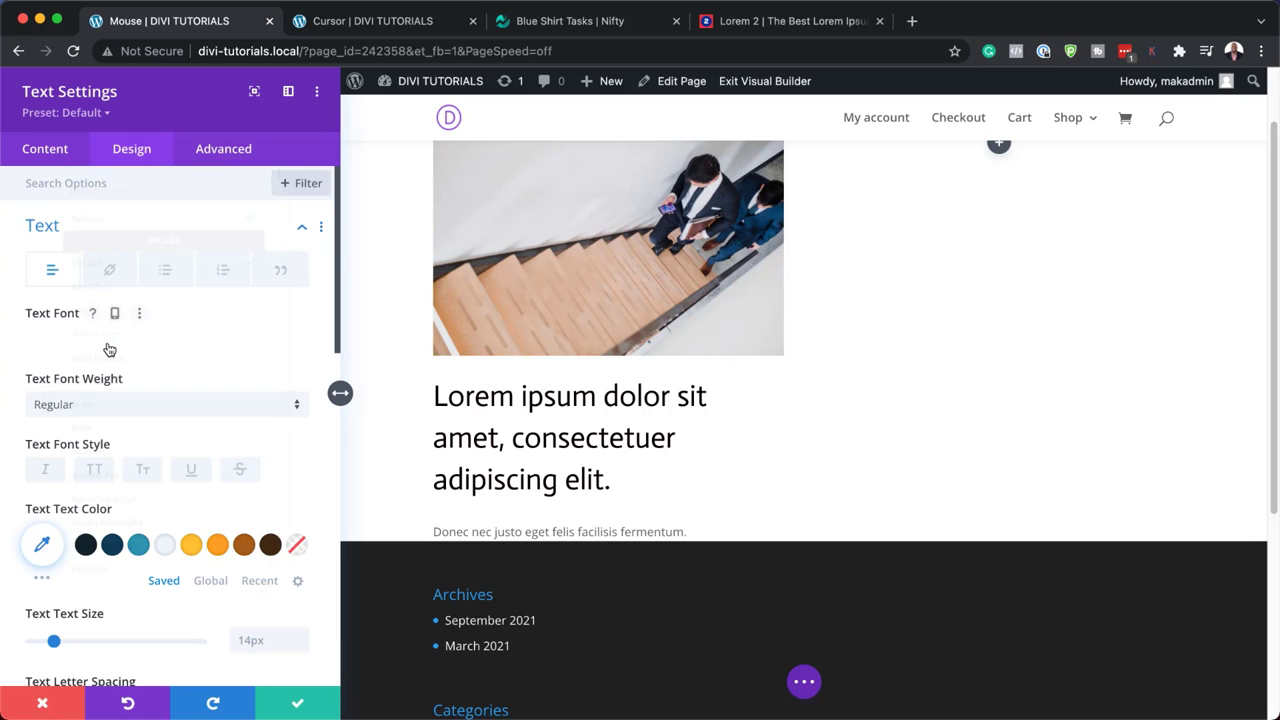
pyautogui.write('ac')
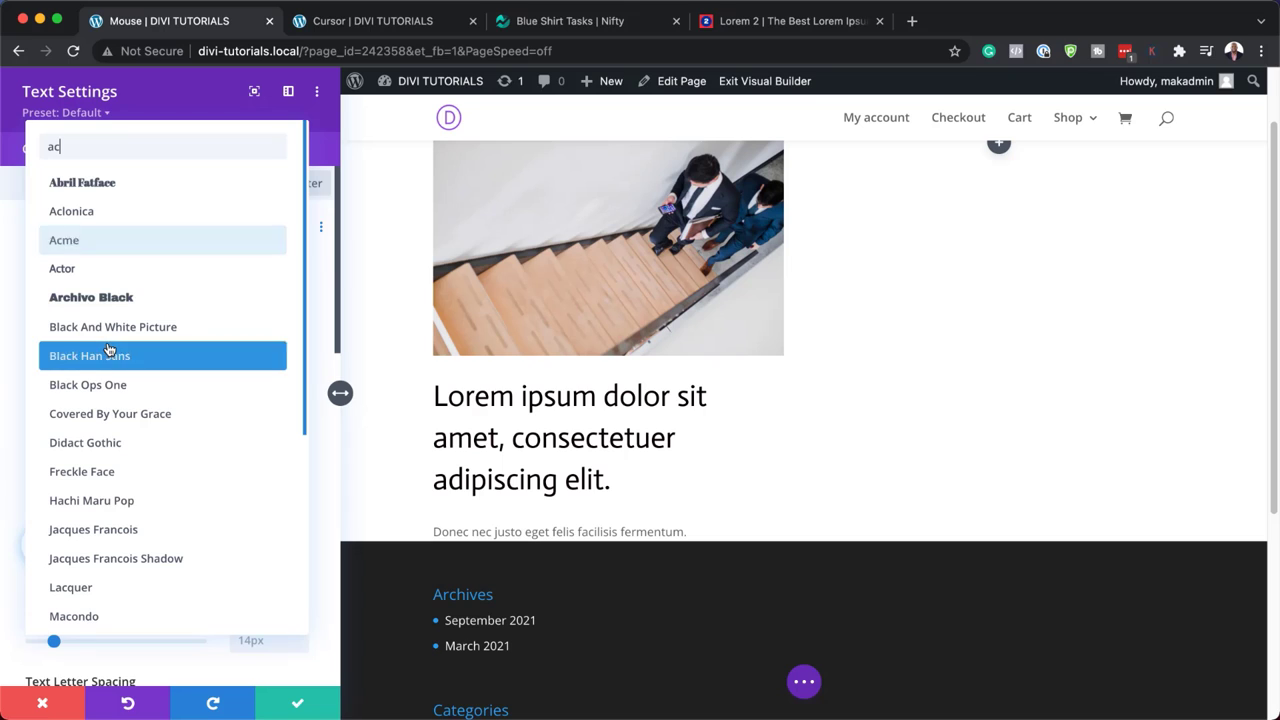
pyautogui.write('tor')
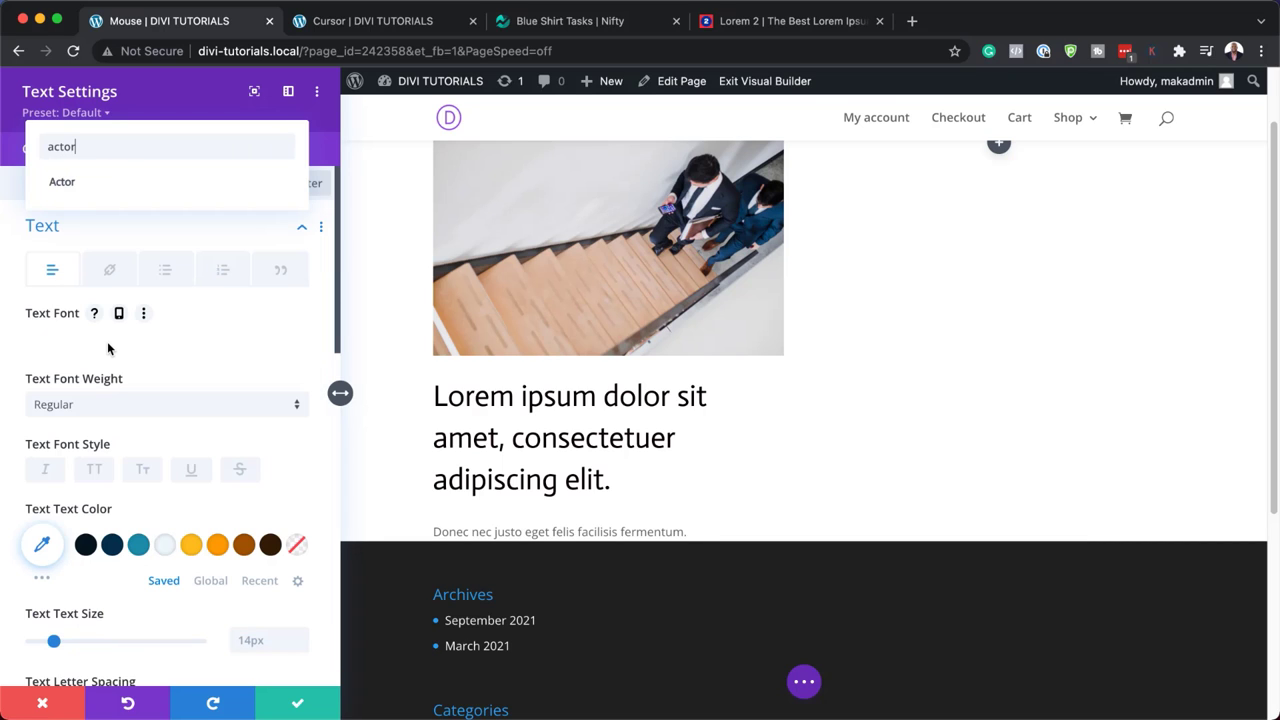
pyautogui.click(83, 185)
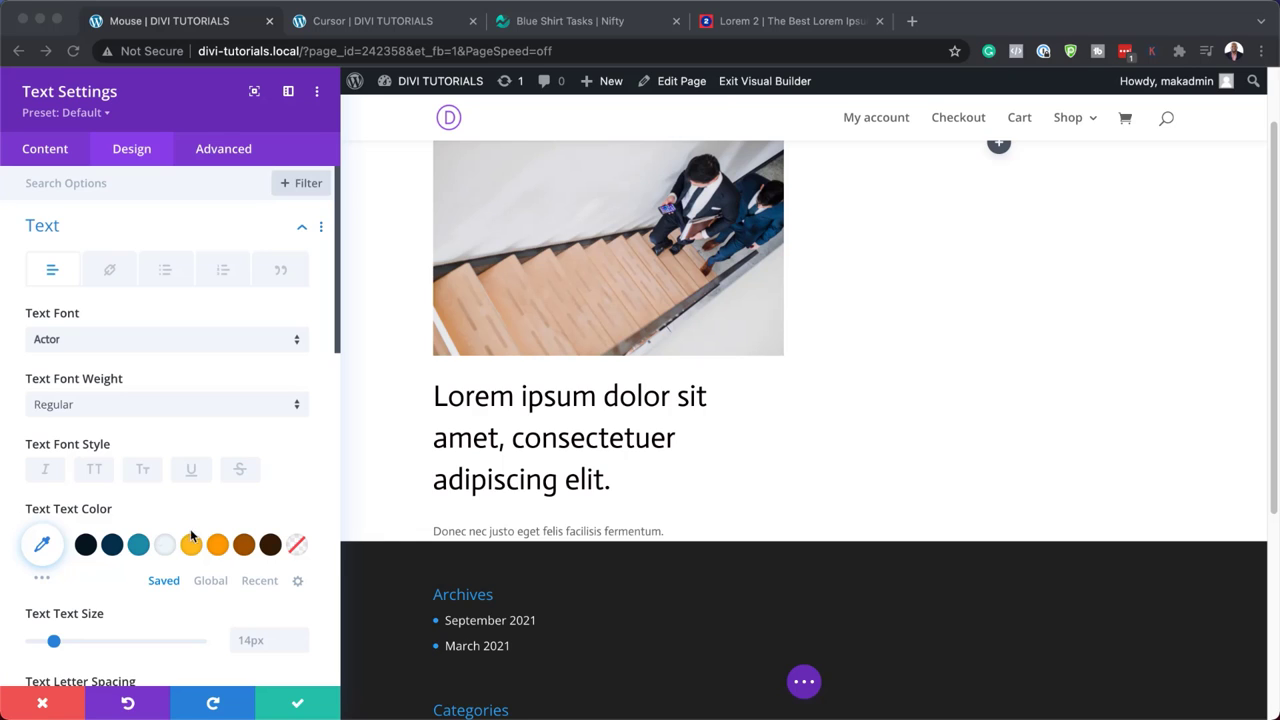
# - Set the body text color to #75baff
pyautogui.click(42, 545)
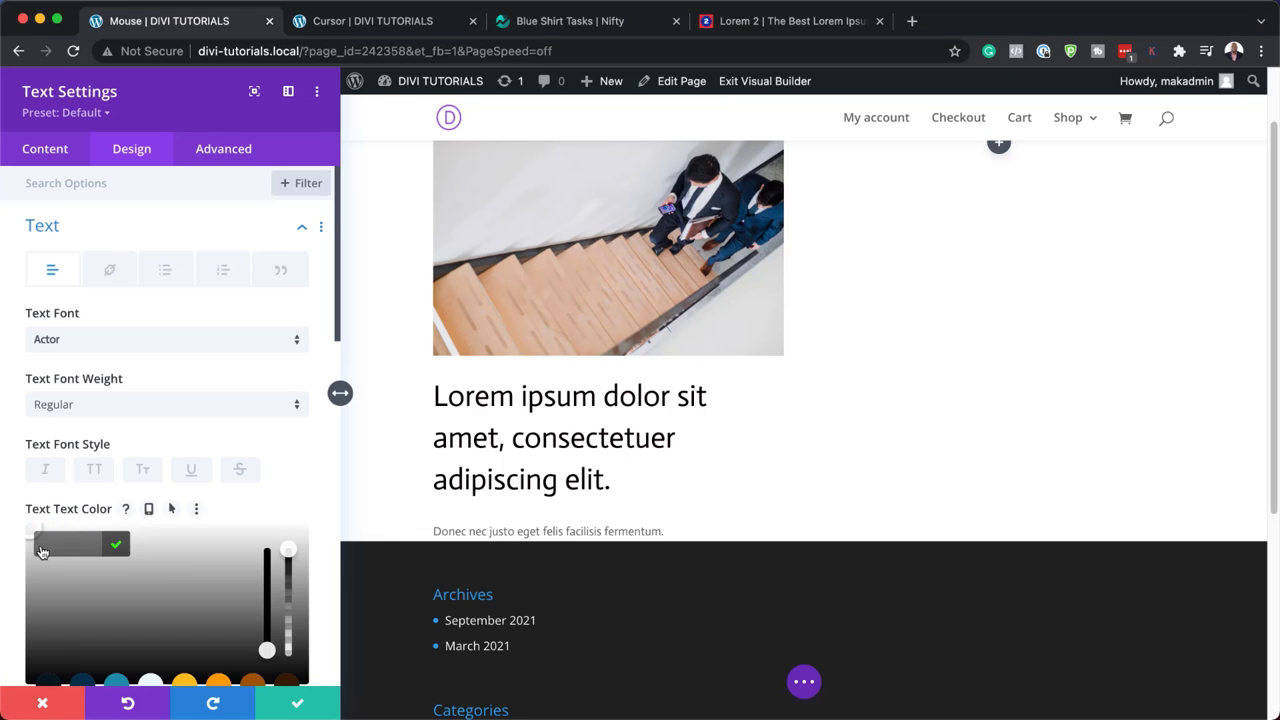
pyautogui.write('#75bcff')
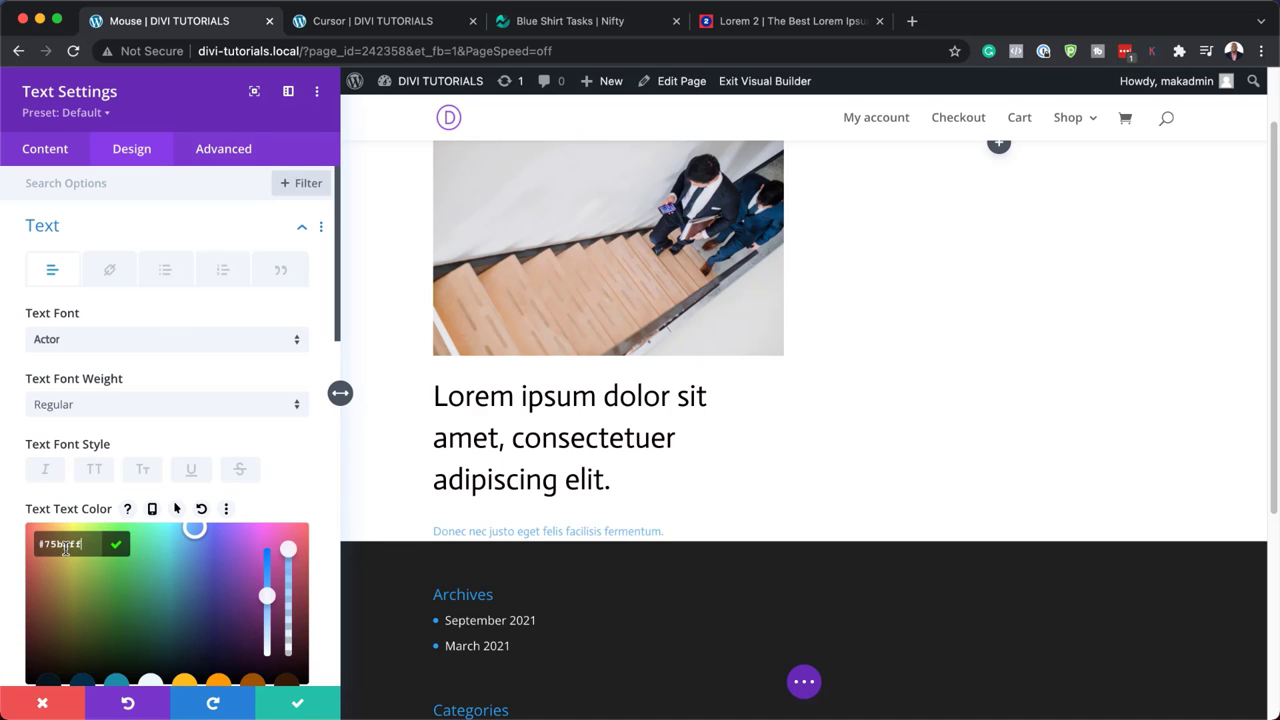
pyautogui.scroll(-5, 248, 515)
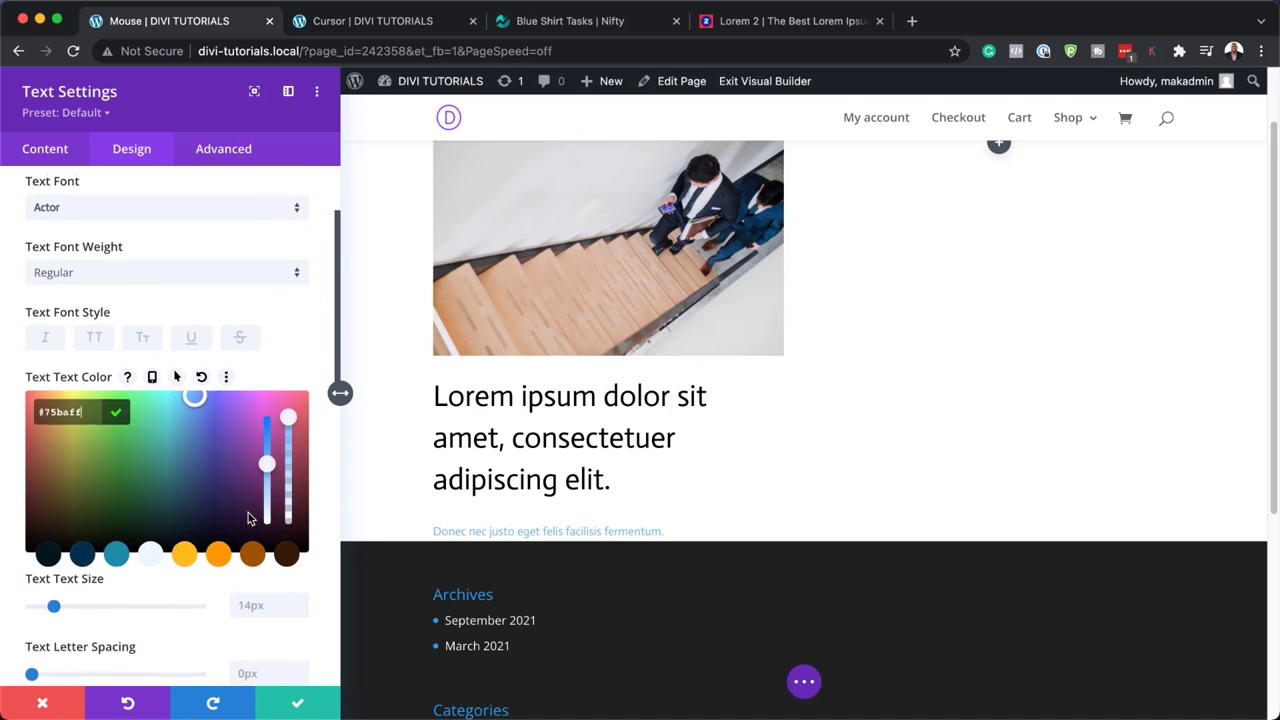
pyautogui.click(263, 452)
# - Set the body text size to 22px, letter spacing to 0.5px and line height to 2em, and save the module
pyautogui.click(259, 340)
pyautogui.write('22')
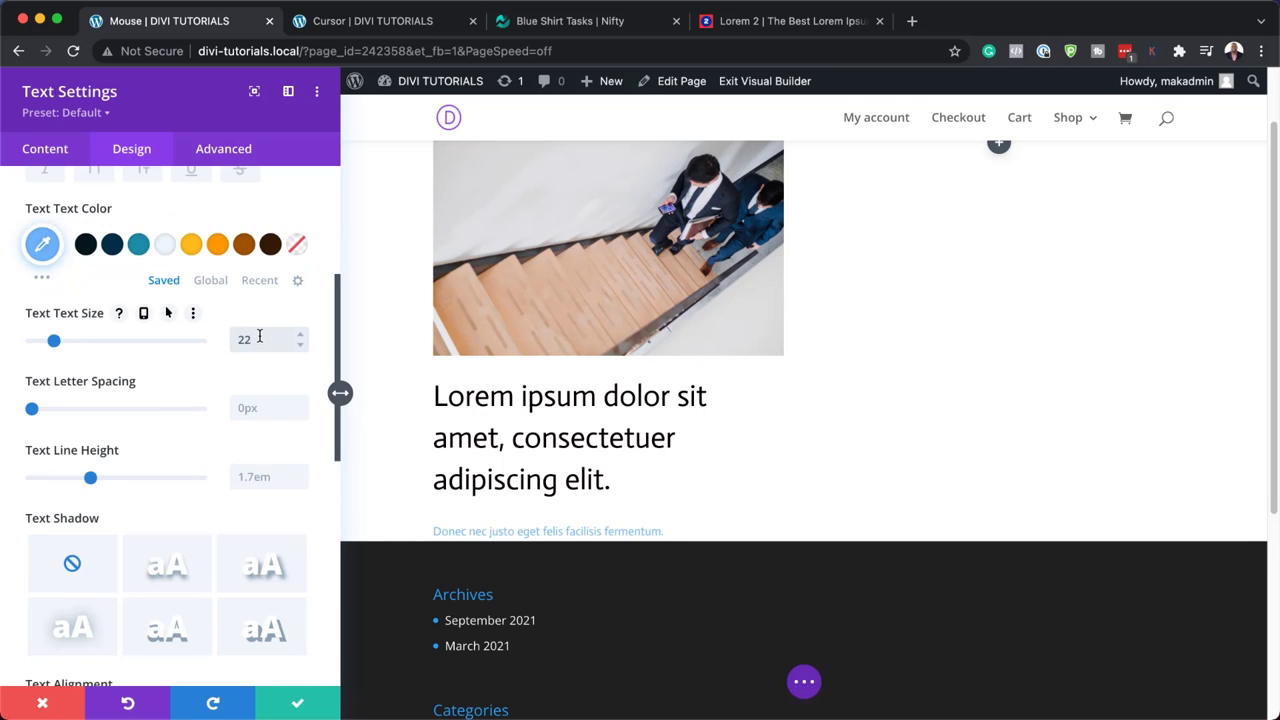
pyautogui.click(263, 407)
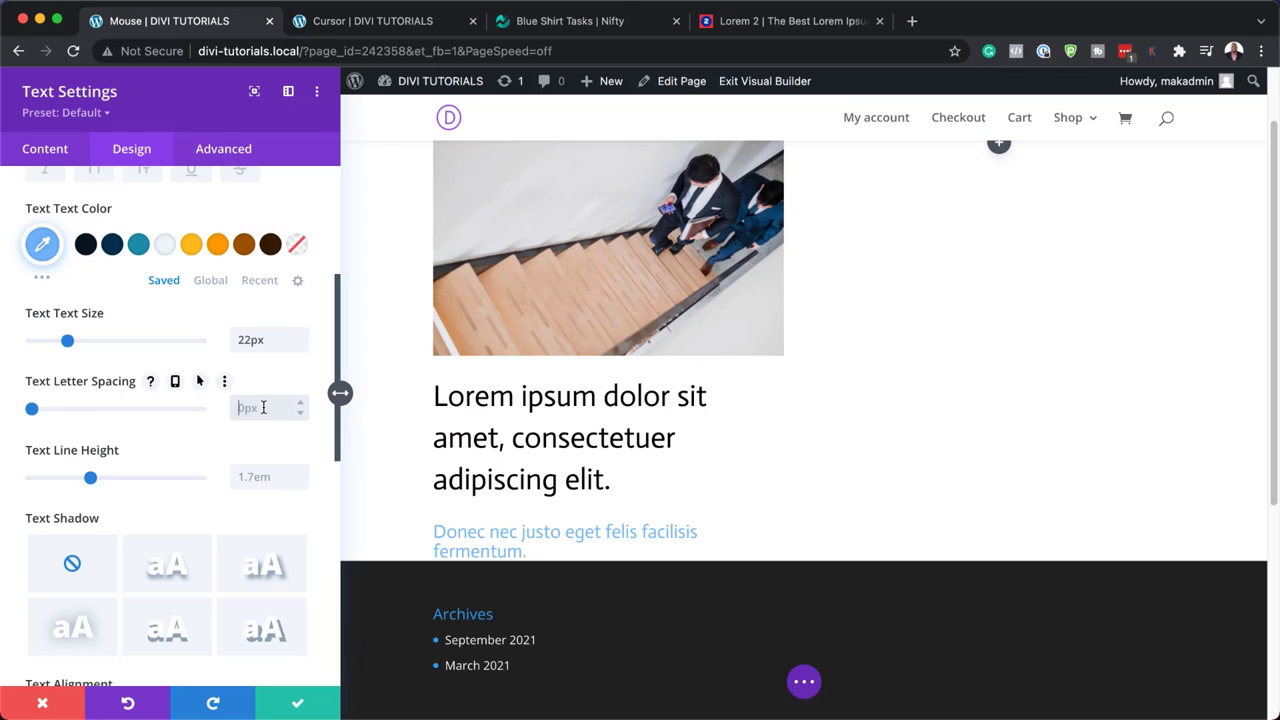
pyautogui.write('0.5')
pyautogui.click(256, 479)
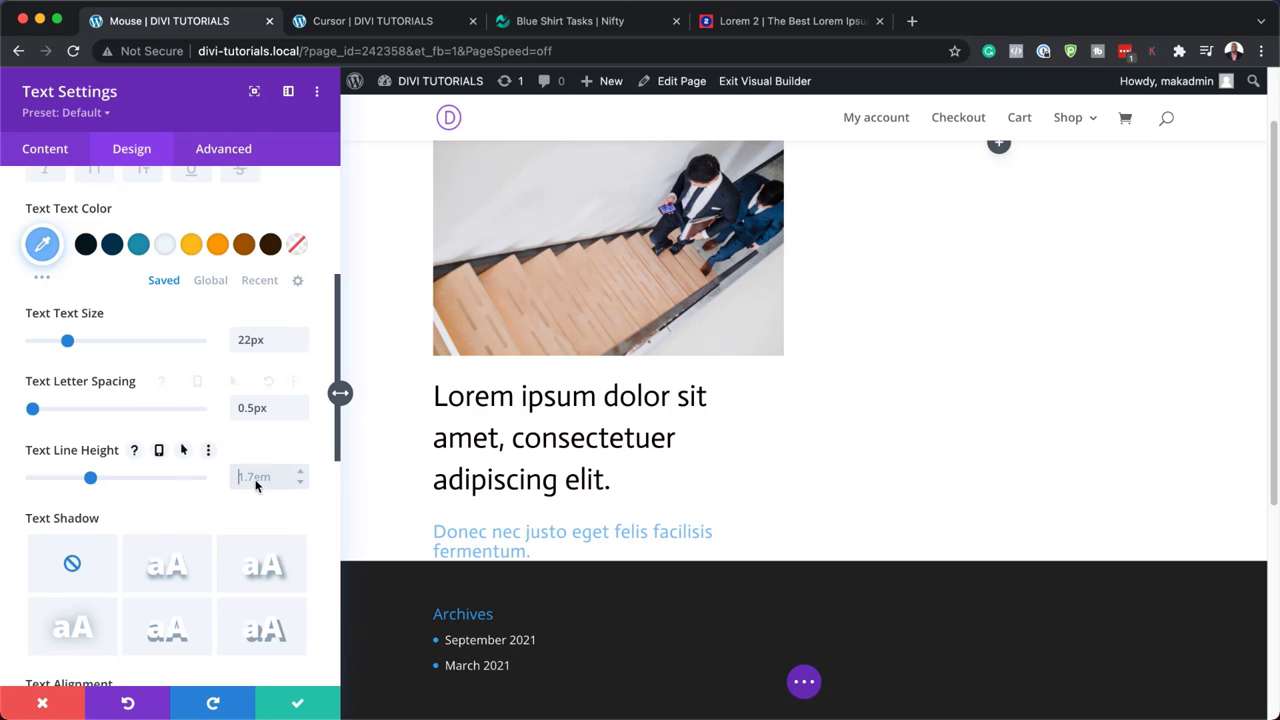
pyautogui.write('2')
pyautogui.press('Return')
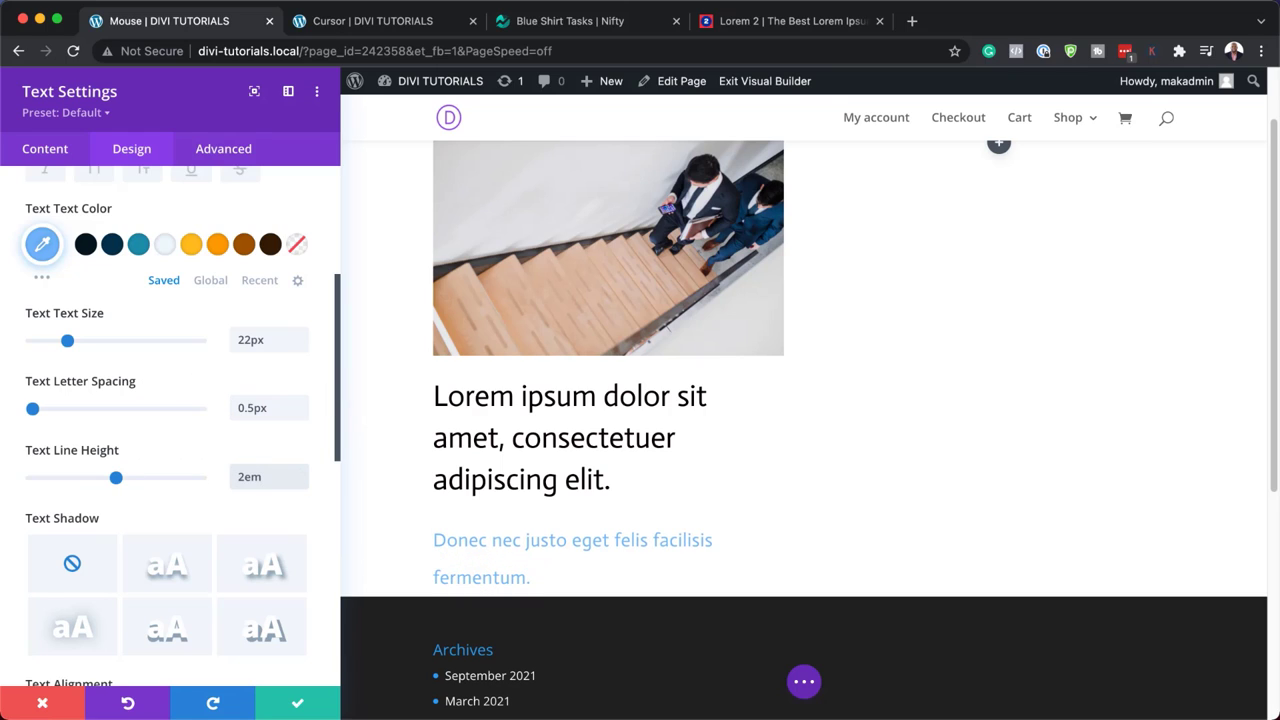
pyautogui.click(297, 703)
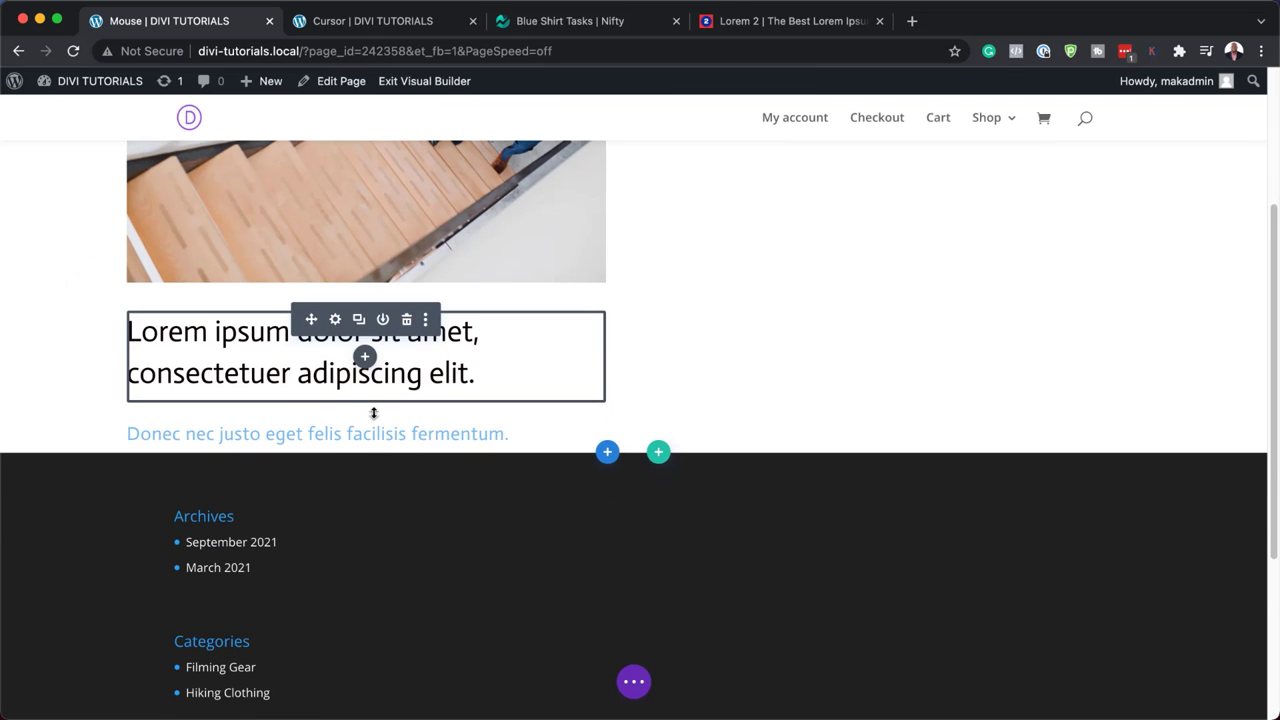
# - Add a Button module below the blue text, labelled "Go To Project", with # as its link URL
pyautogui.moveTo(365, 458)
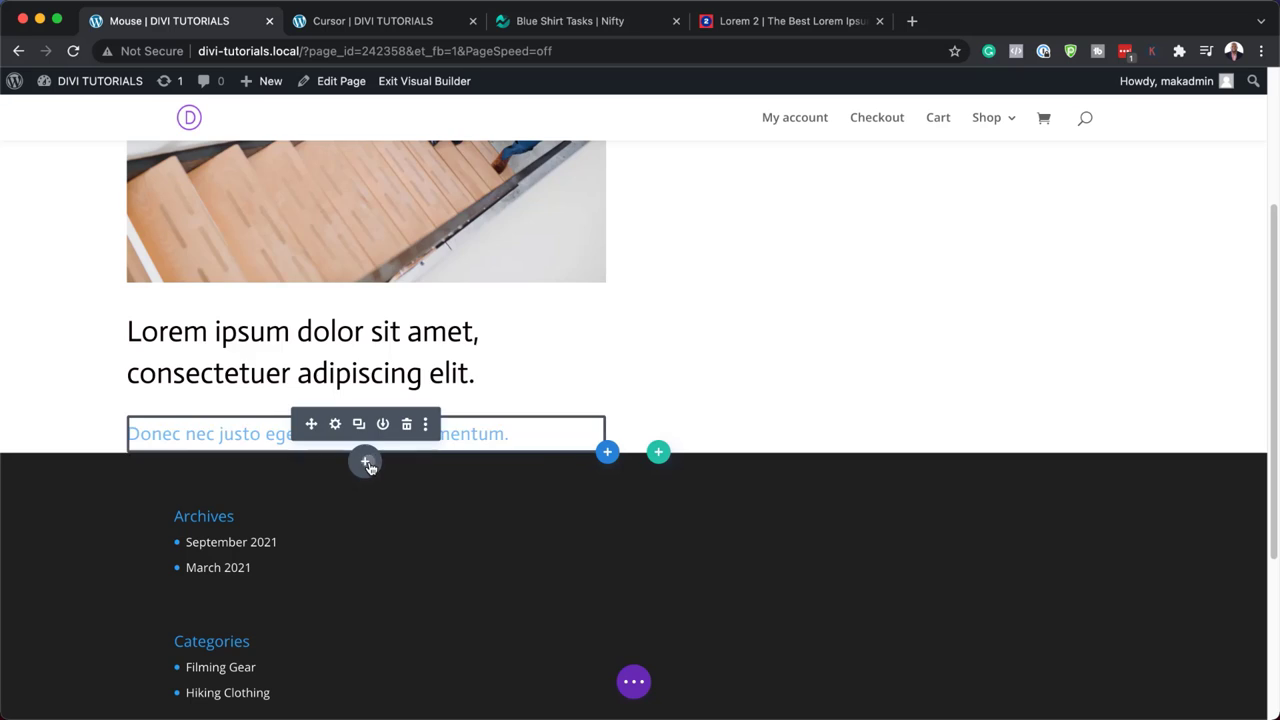
pyautogui.click(366, 461)
pyautogui.click(437, 415)
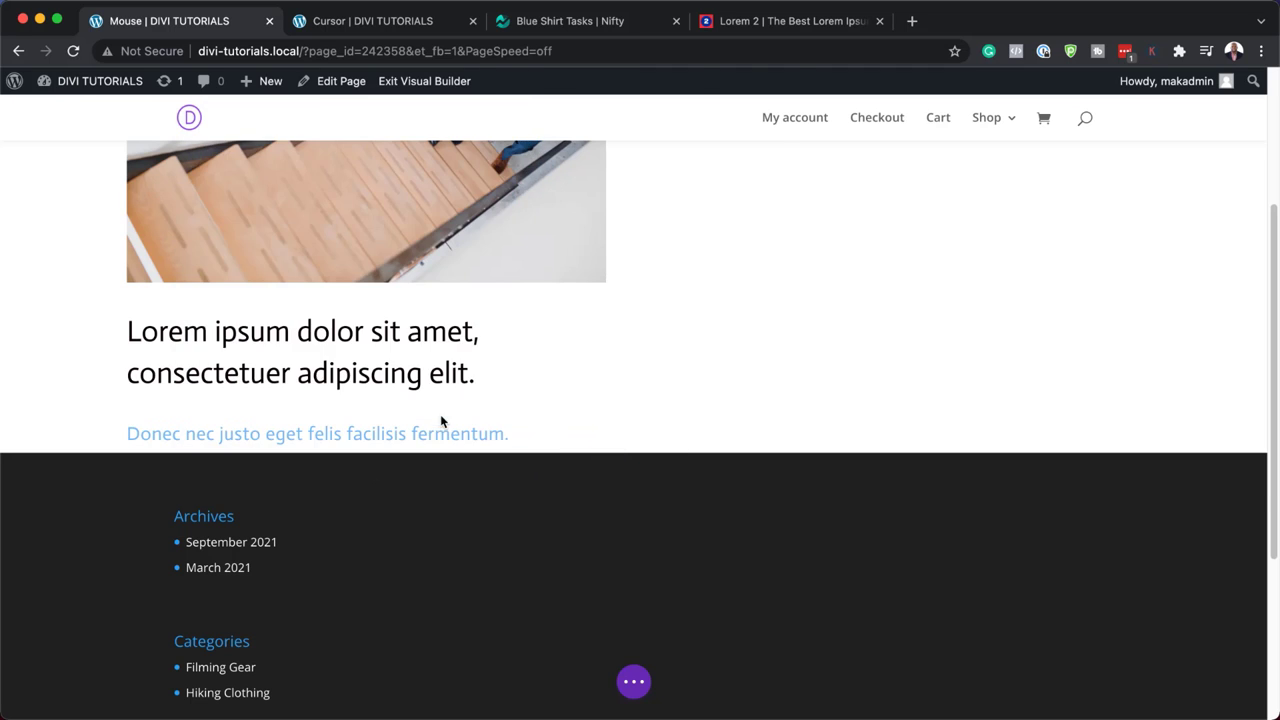
pyautogui.tripleClick(140, 291)
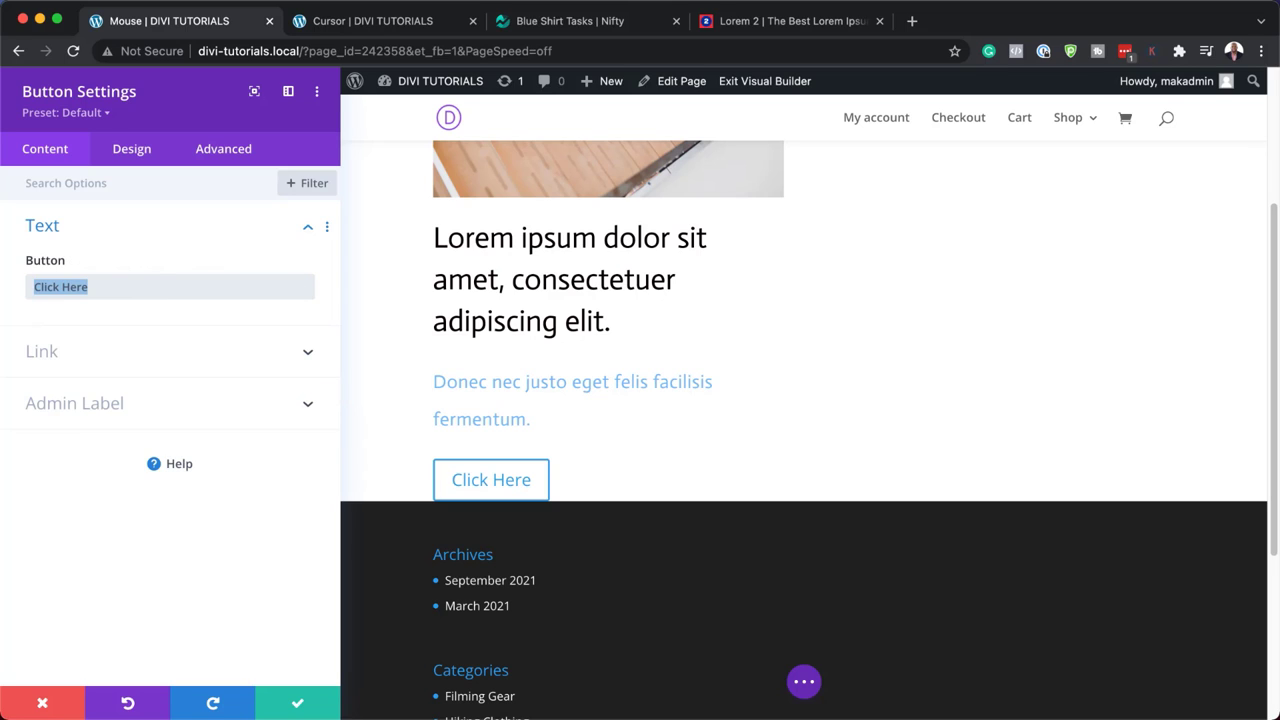
pyautogui.write('Go To Project')
pyautogui.click(54, 355)
pyautogui.click(52, 347)
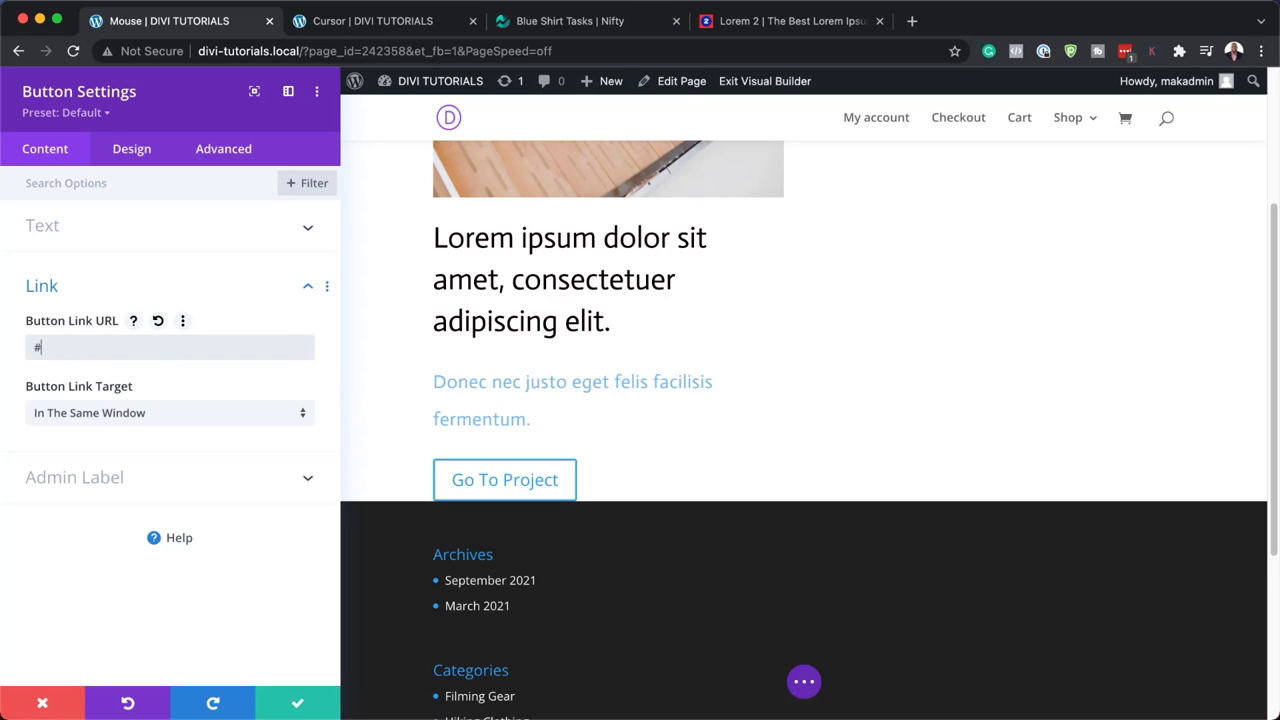
# - Enable custom styles for the button and set its text color to #000000
pyautogui.click(137, 149)
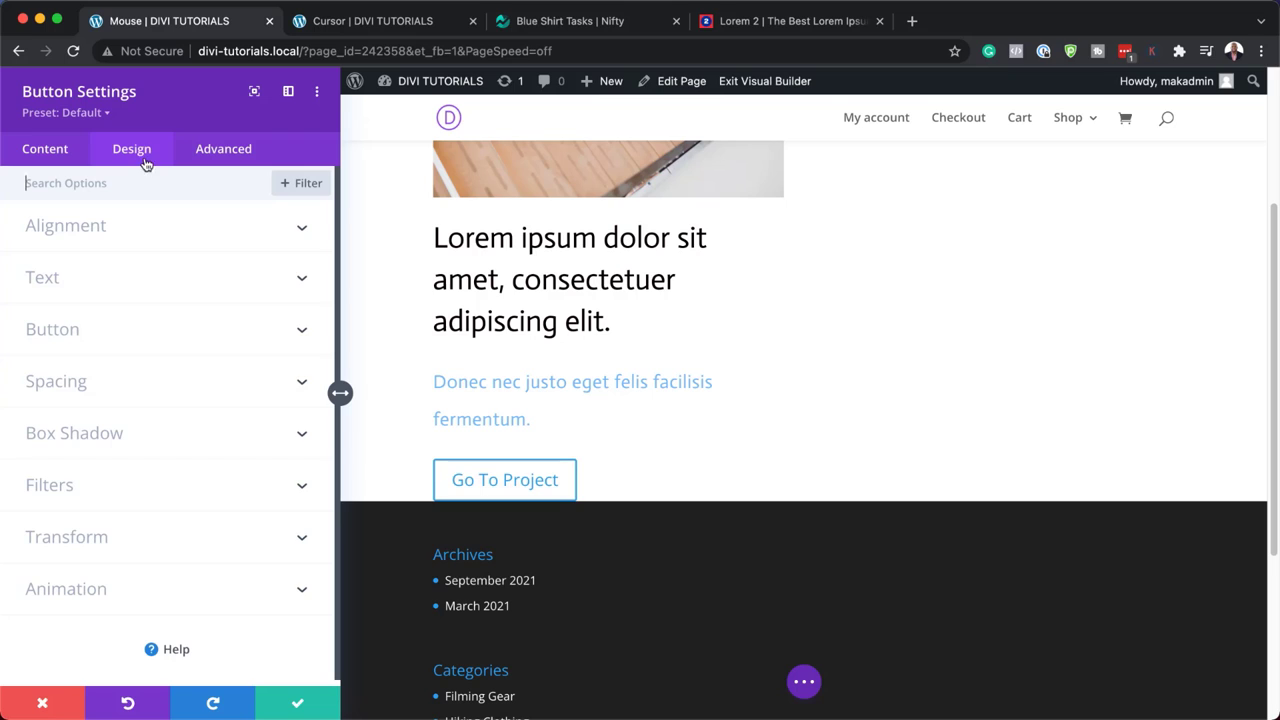
pyautogui.click(90, 339)
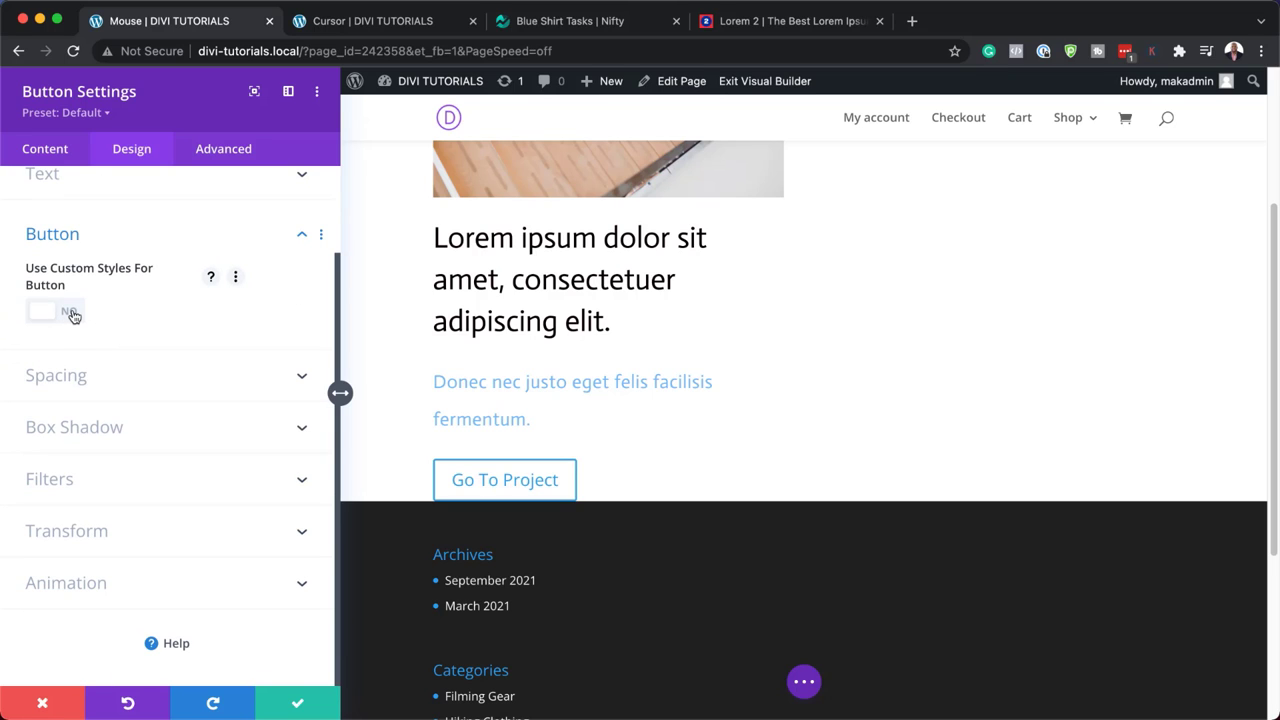
pyautogui.click(72, 315)
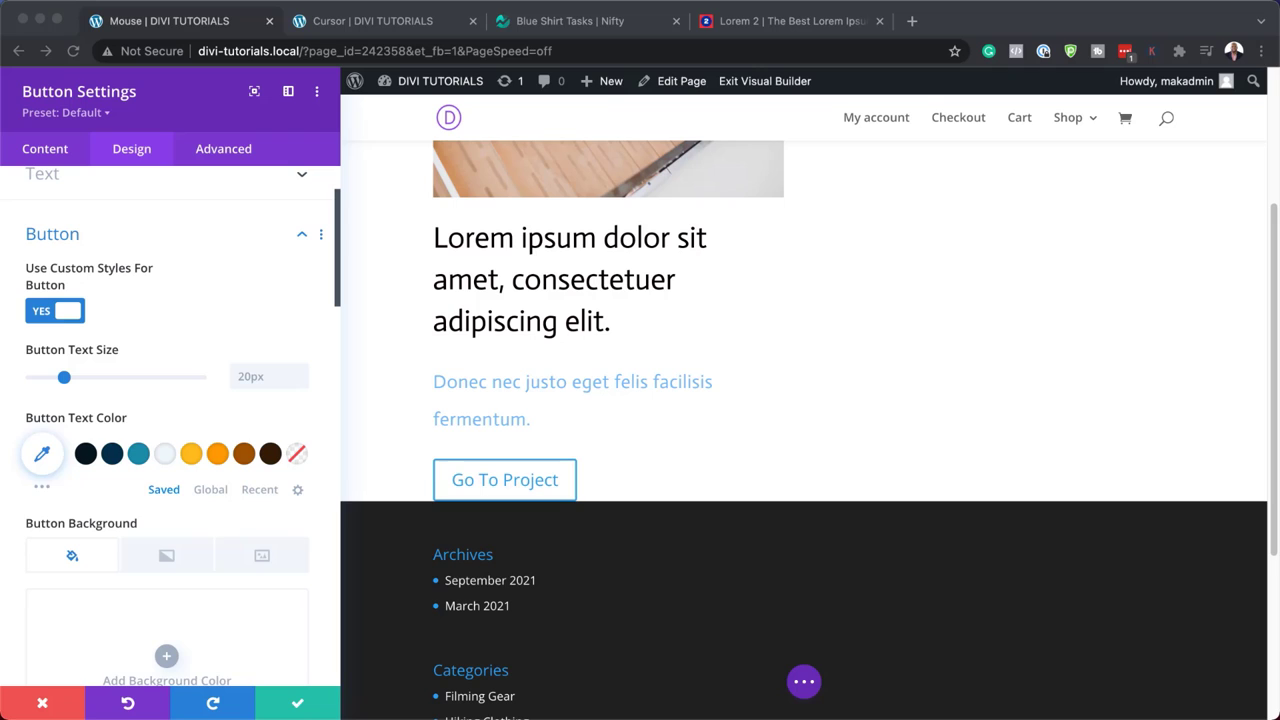
pyautogui.click(41, 454)
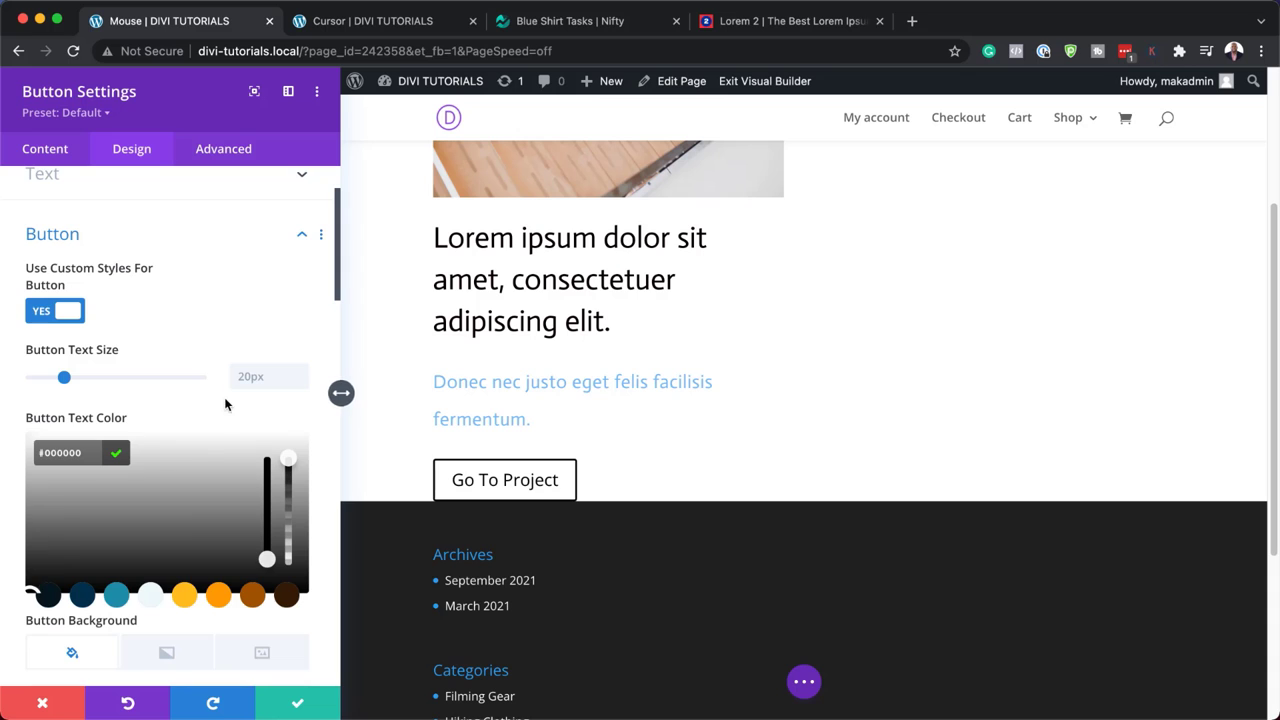
# - Set the button's border width to 0px and its border radius to 1px
pyautogui.scroll(-1, 113, 541)
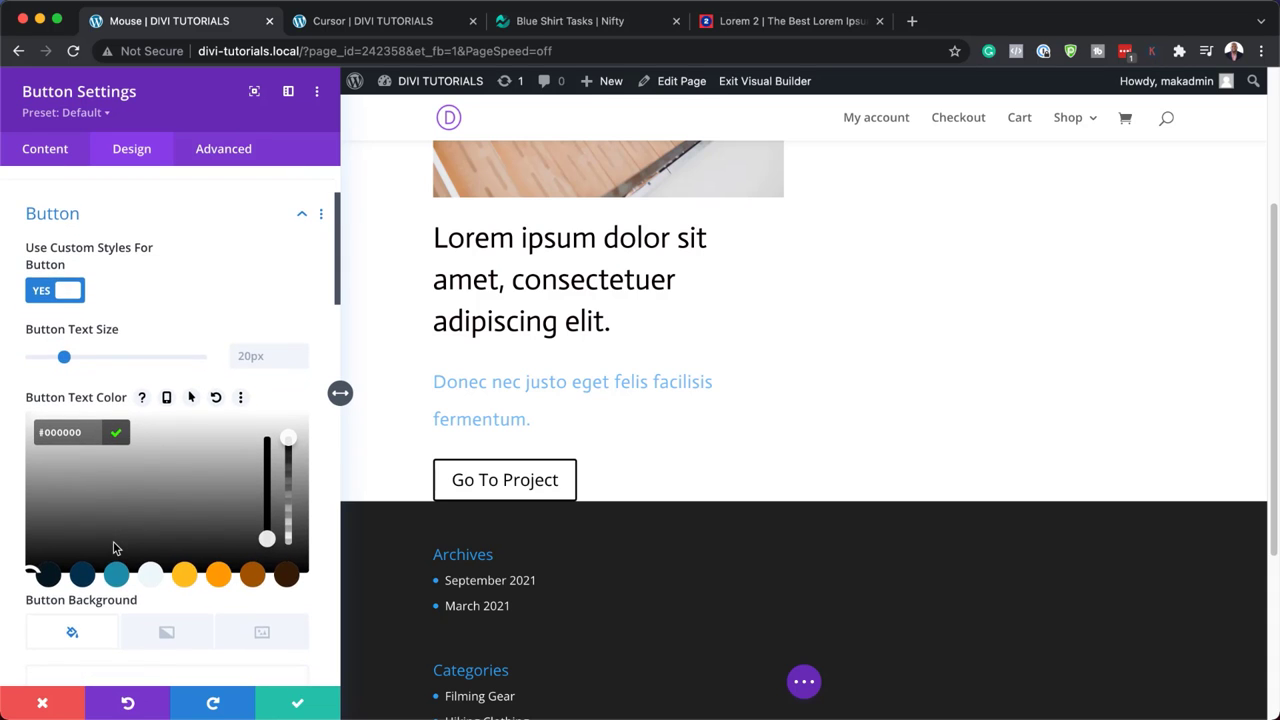
pyautogui.scroll(-10, 113, 548)
pyautogui.scroll(-1, 113, 545)
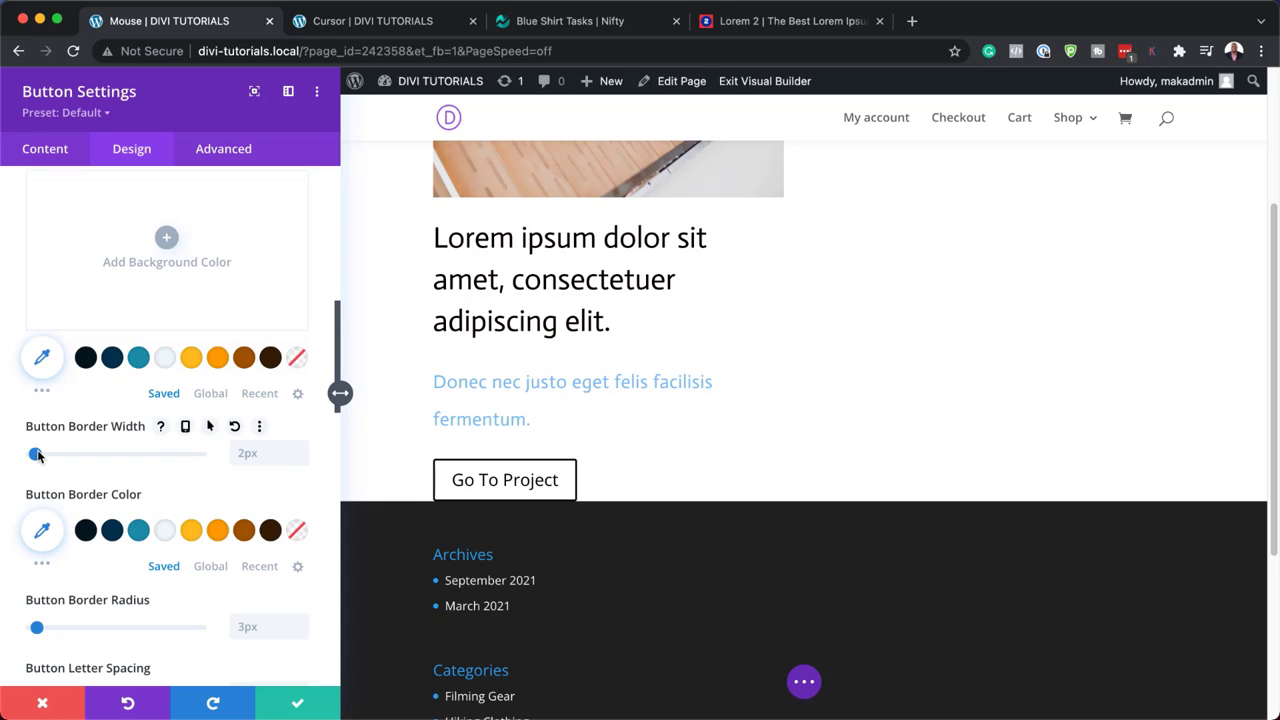
pyautogui.moveTo(34, 452); pyautogui.dragTo(11, 458)
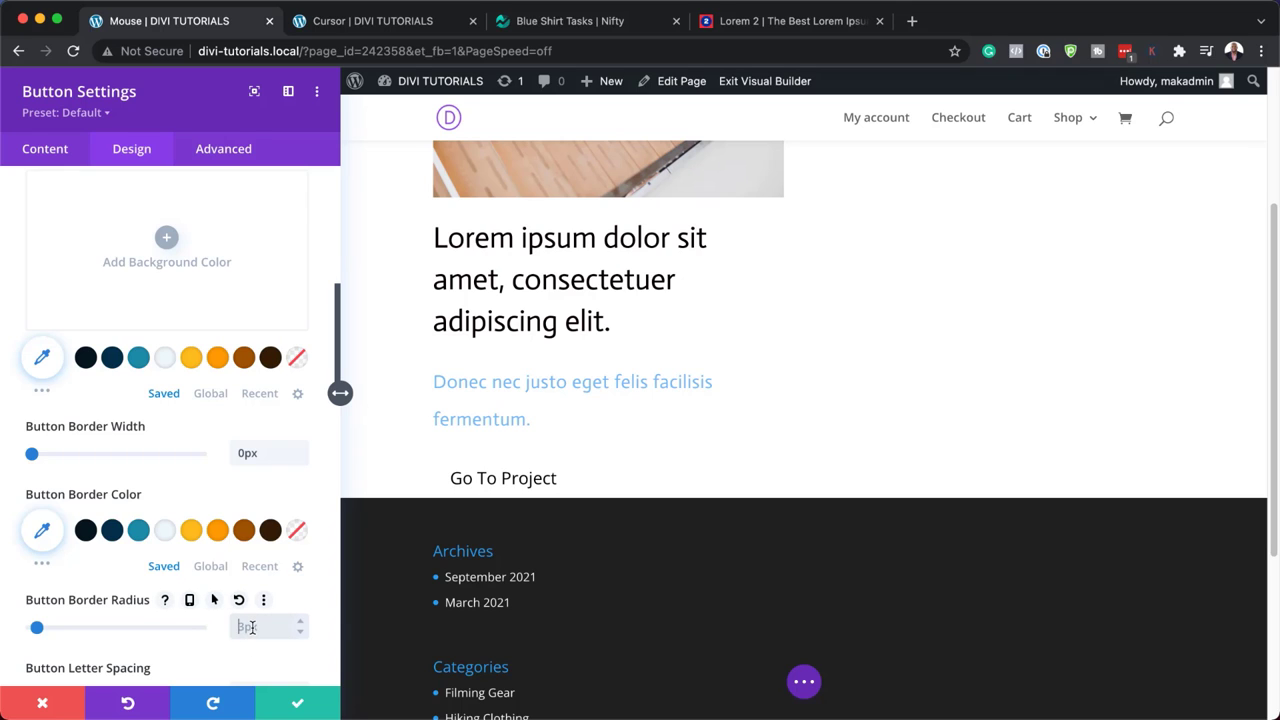
pyautogui.scroll(-3, 200, 523)
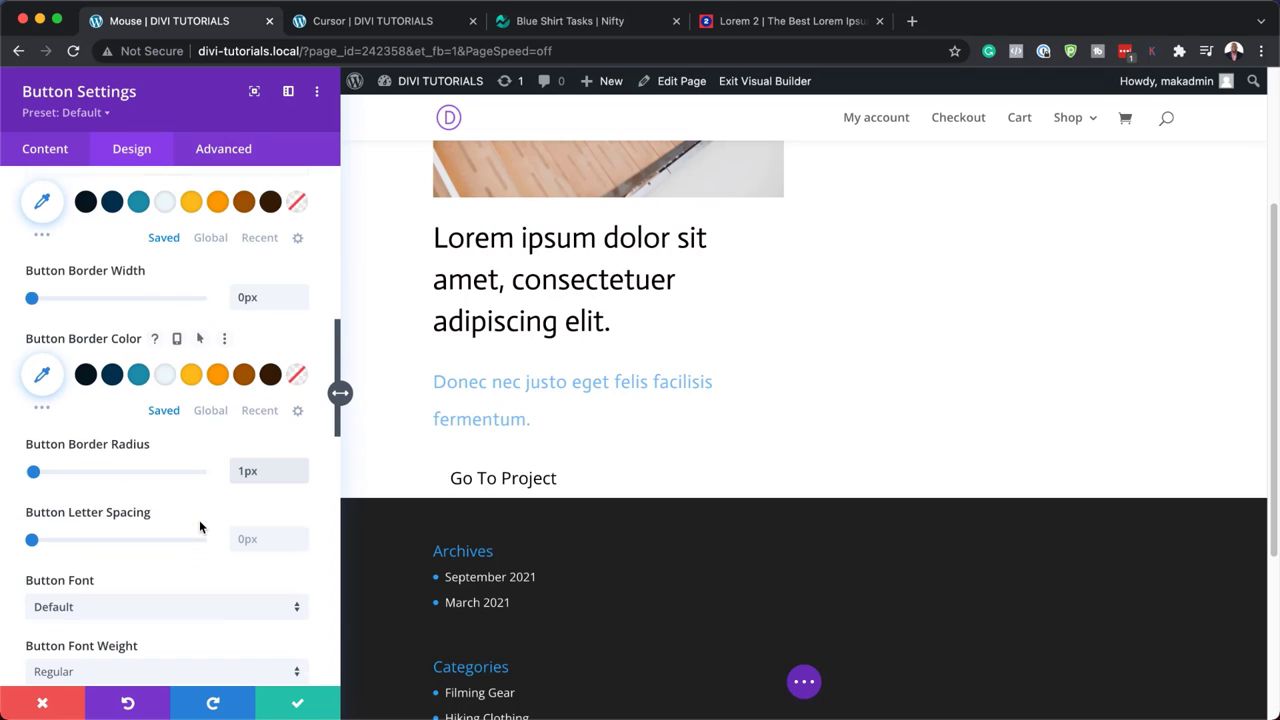
# - Set the button font to Actor and choose the plain right-pointing arrow as the button icon
pyautogui.scroll(-3, 200, 527)
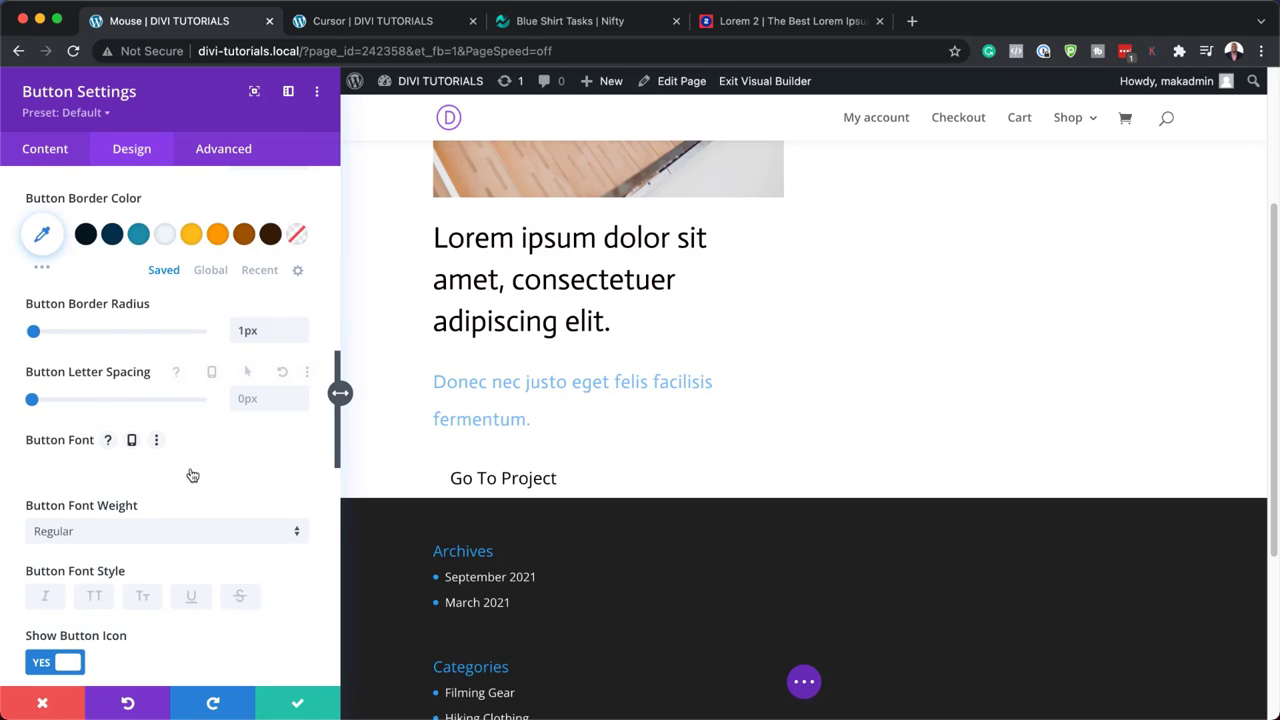
pyautogui.click(192, 474)
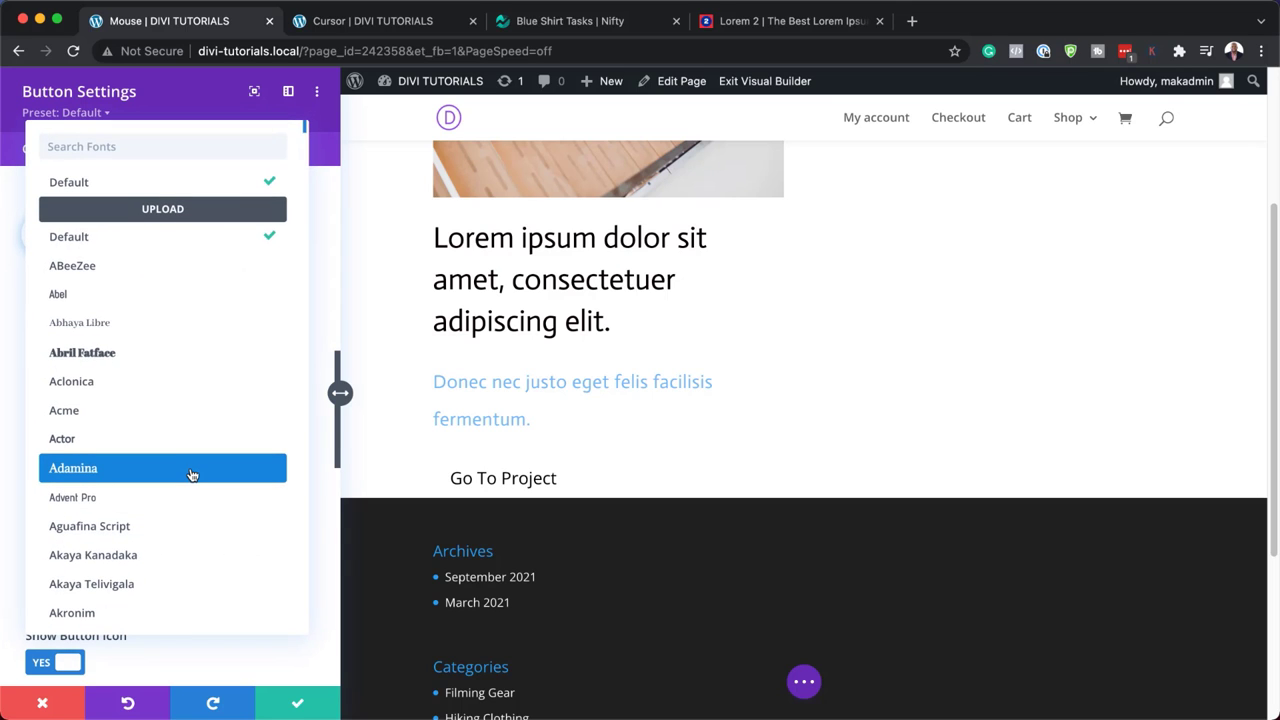
pyautogui.write('actor')
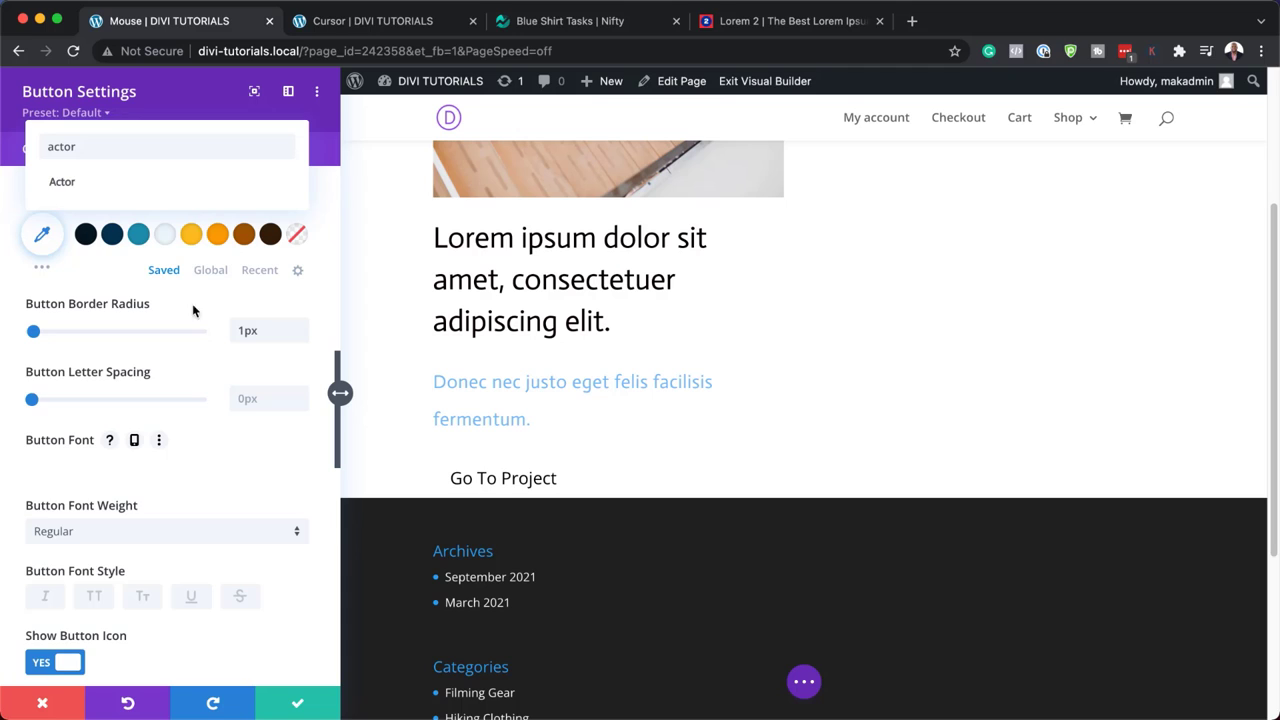
pyautogui.click(176, 184)
pyautogui.scroll(-3, 126, 509)
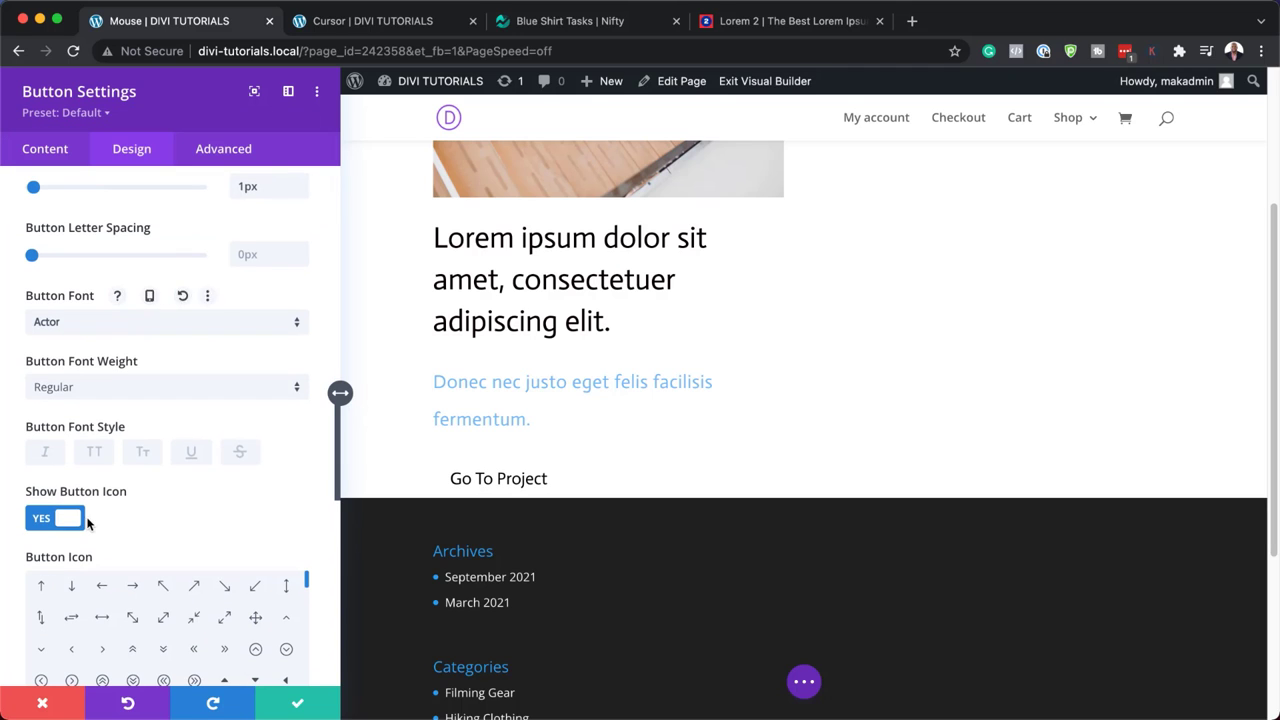
pyautogui.click(133, 590)
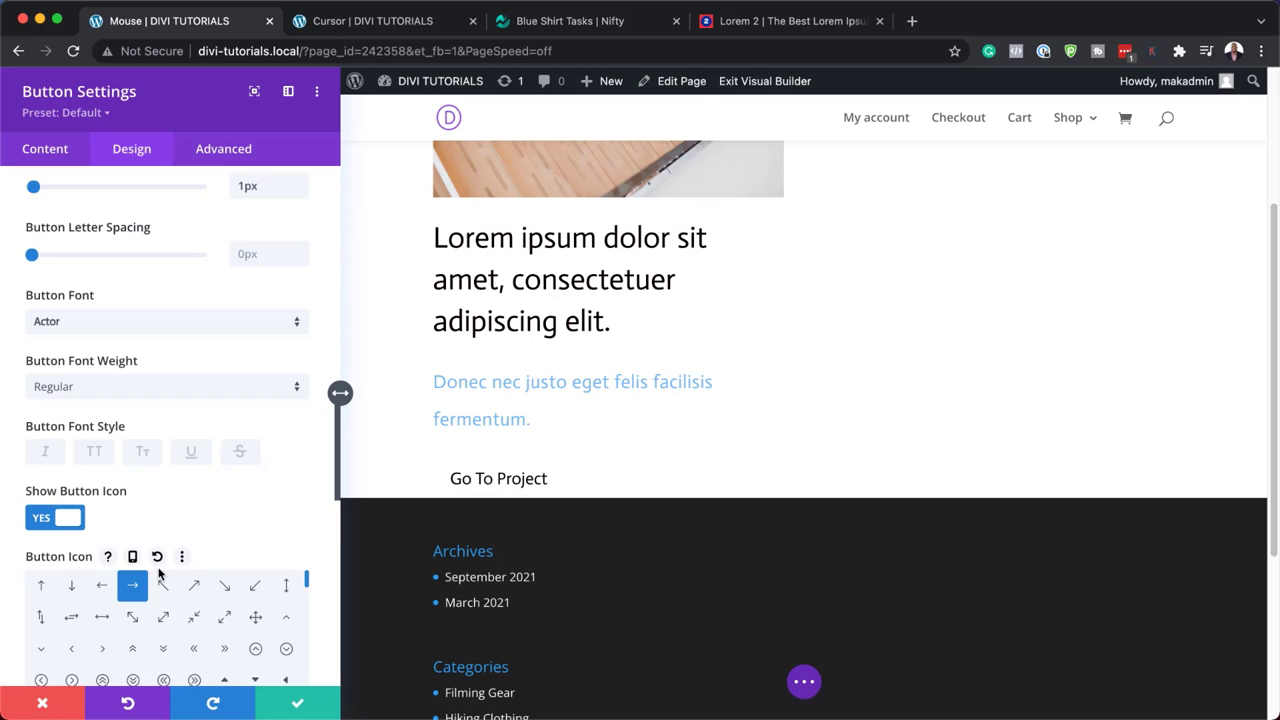
# - Place the button icon on the left of the label and turn off showing it only on hover
pyautogui.scroll(-9, 267, 535)
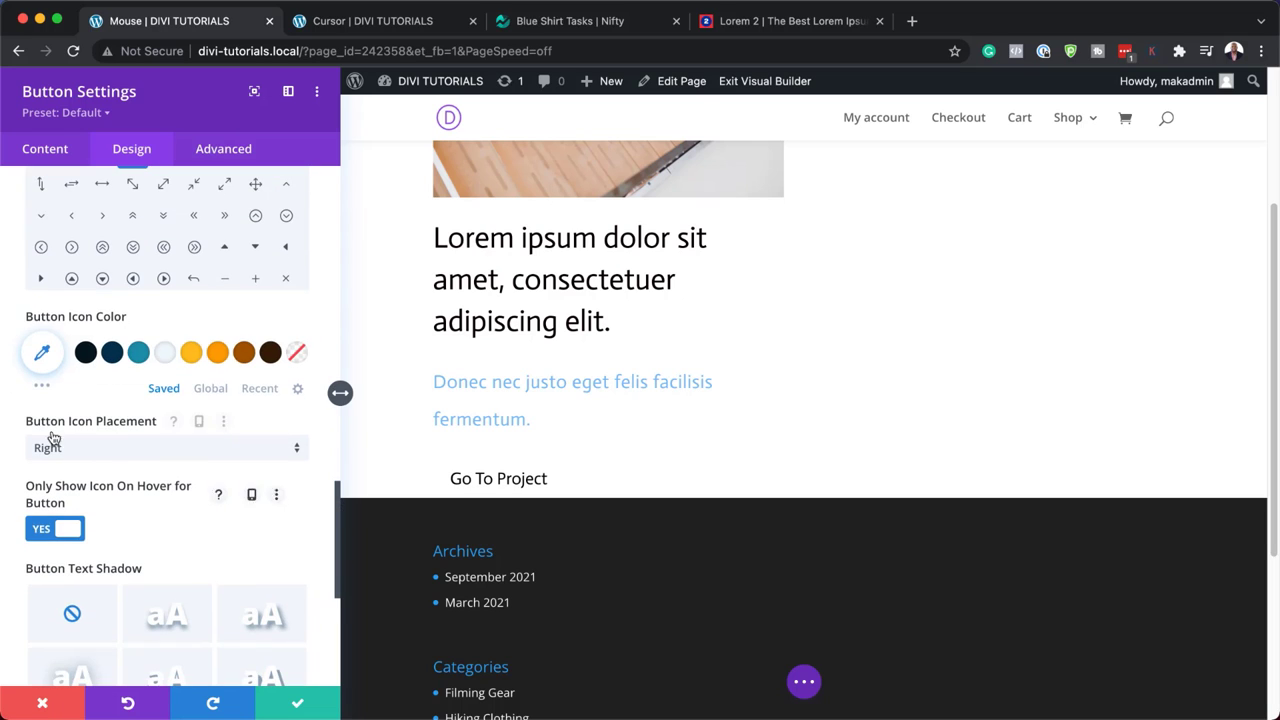
pyautogui.click(143, 451)
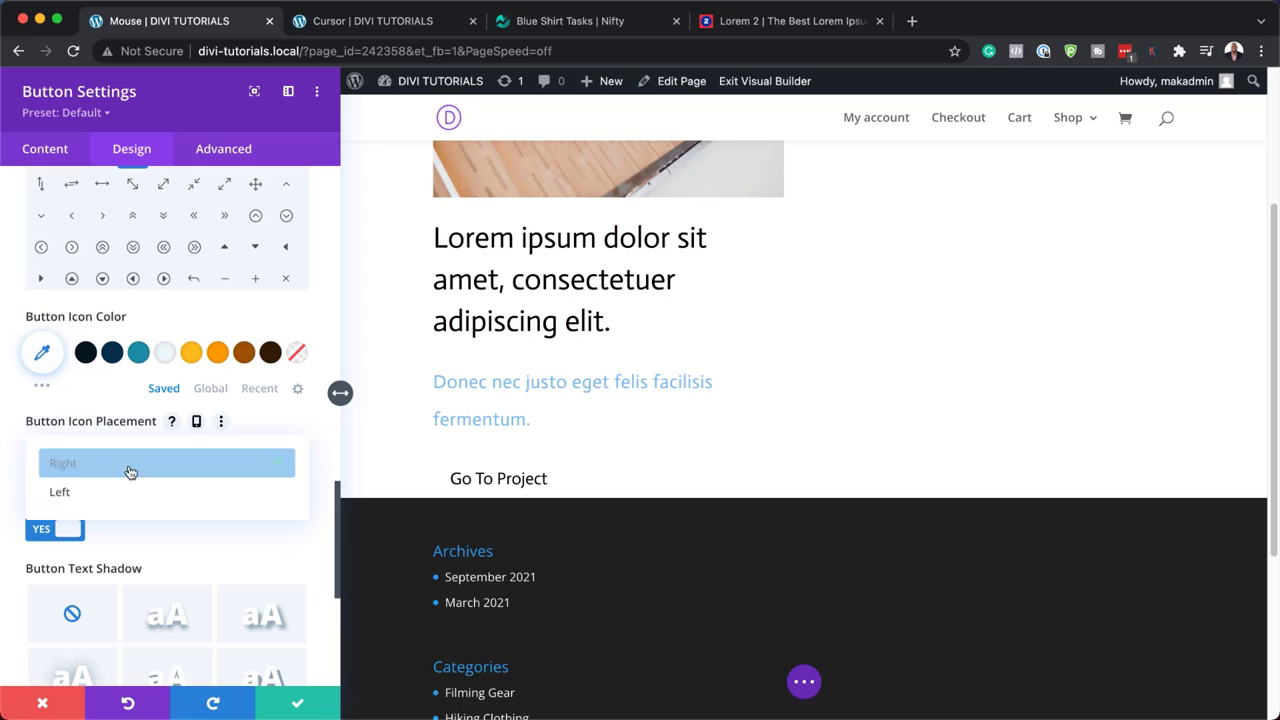
pyautogui.click(111, 497)
pyautogui.scroll(-3, 109, 492)
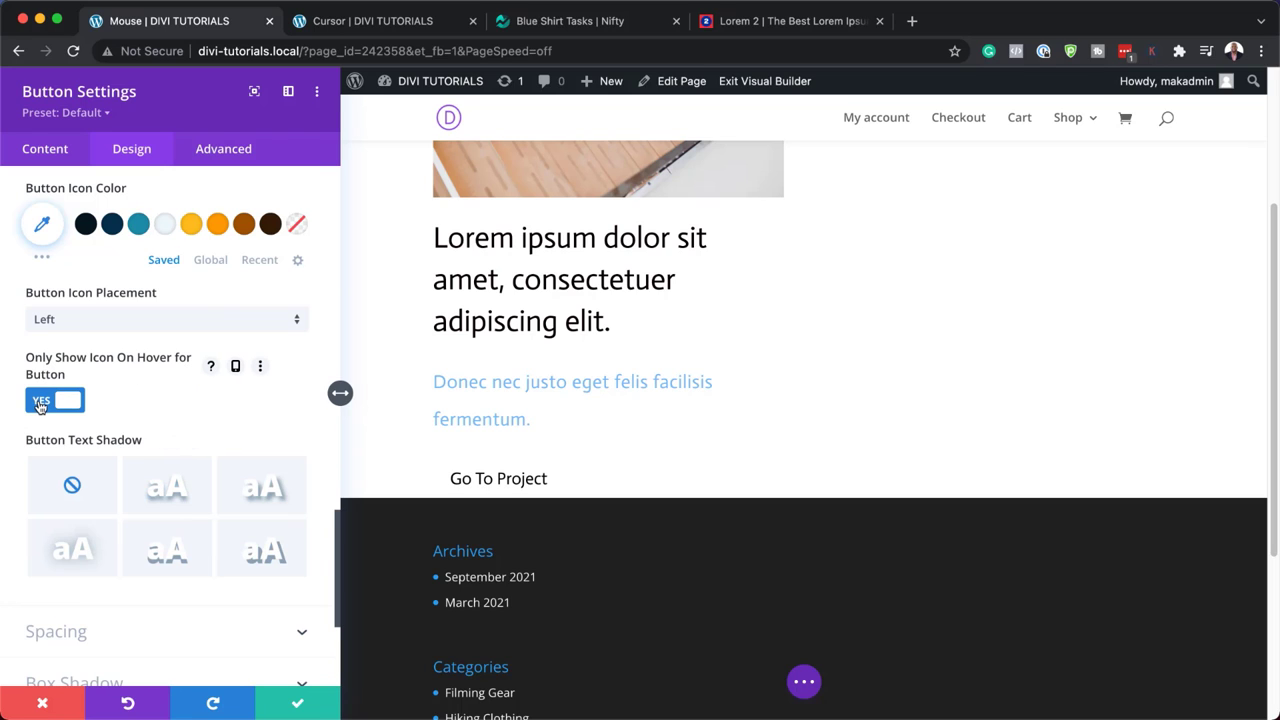
pyautogui.click(40, 401)
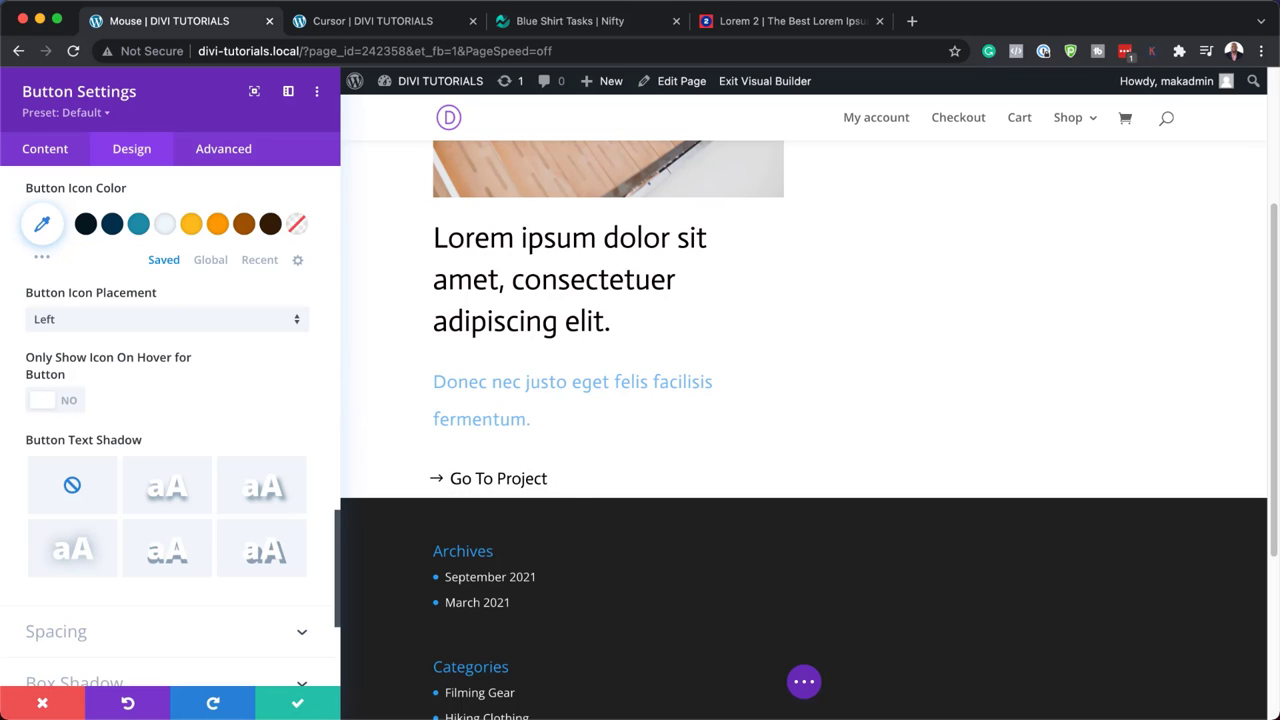
# - Set the button's bottom margin to 80px, its bottom padding to 20px and its right padding to 30px
pyautogui.scroll(-3, 69, 463)
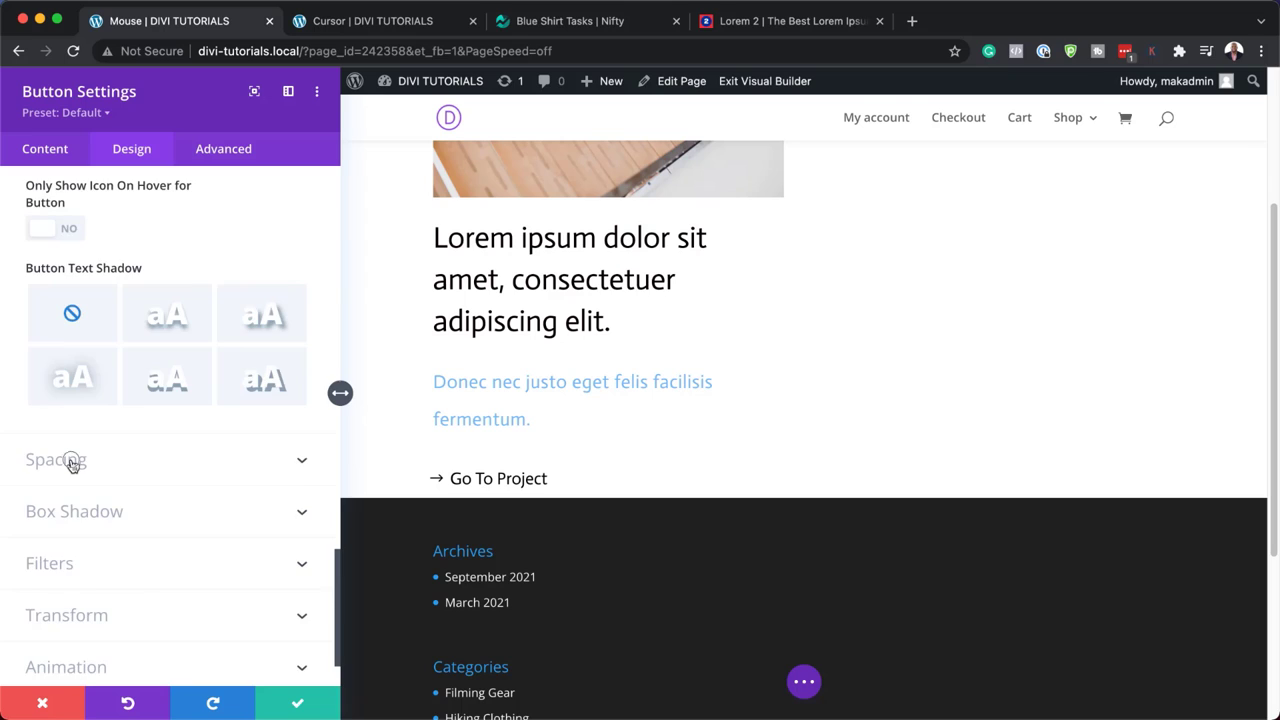
pyautogui.click(69, 463)
pyautogui.moveTo(63, 352)
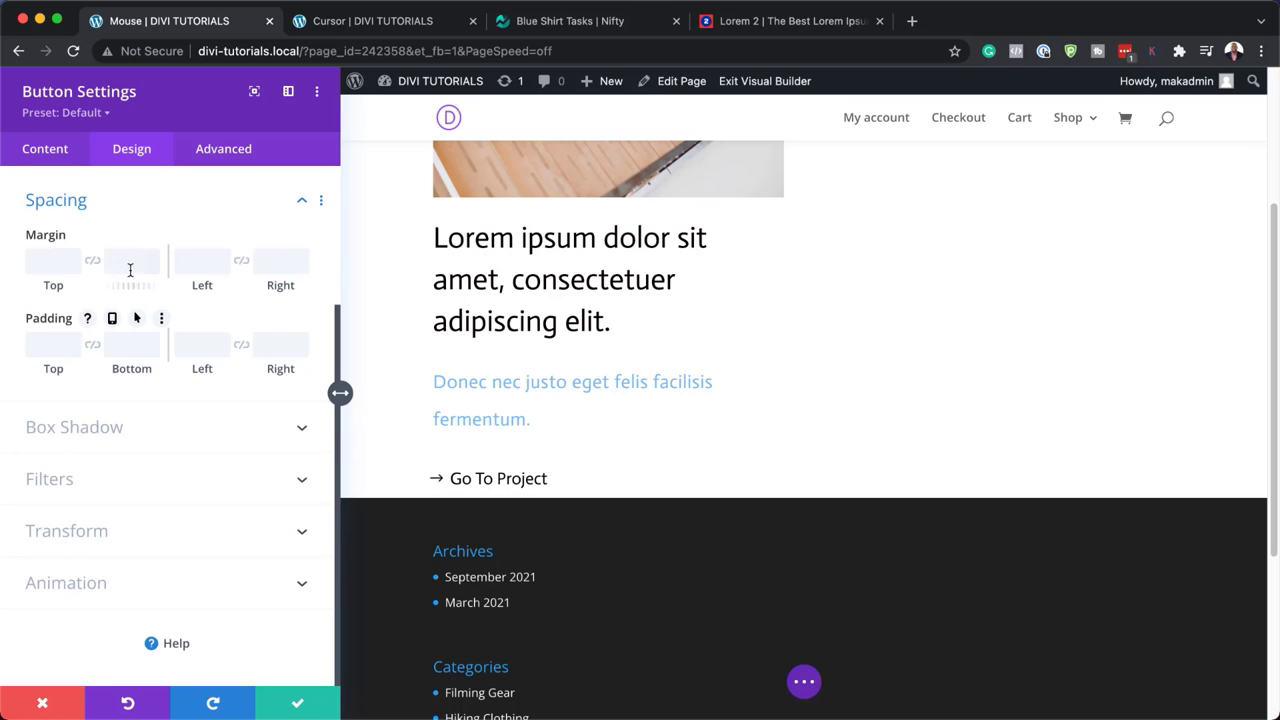
pyautogui.moveTo(128, 260)
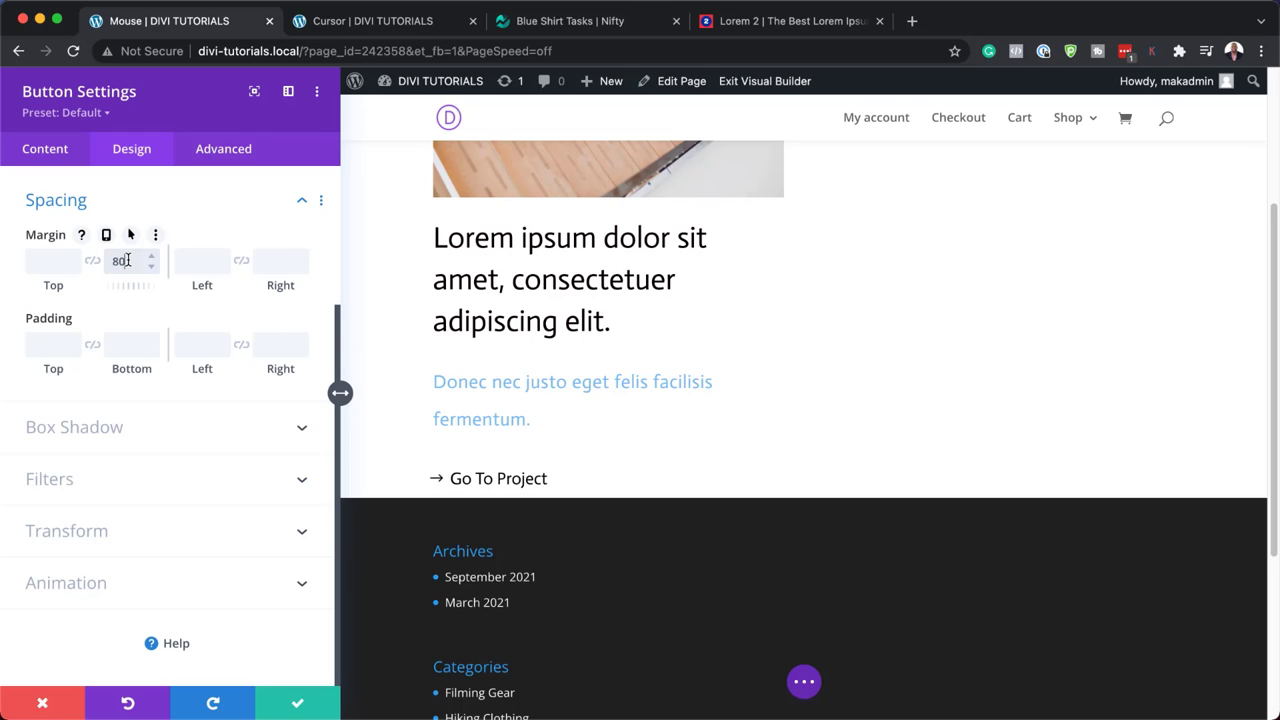
pyautogui.click(121, 344)
pyautogui.write('20')
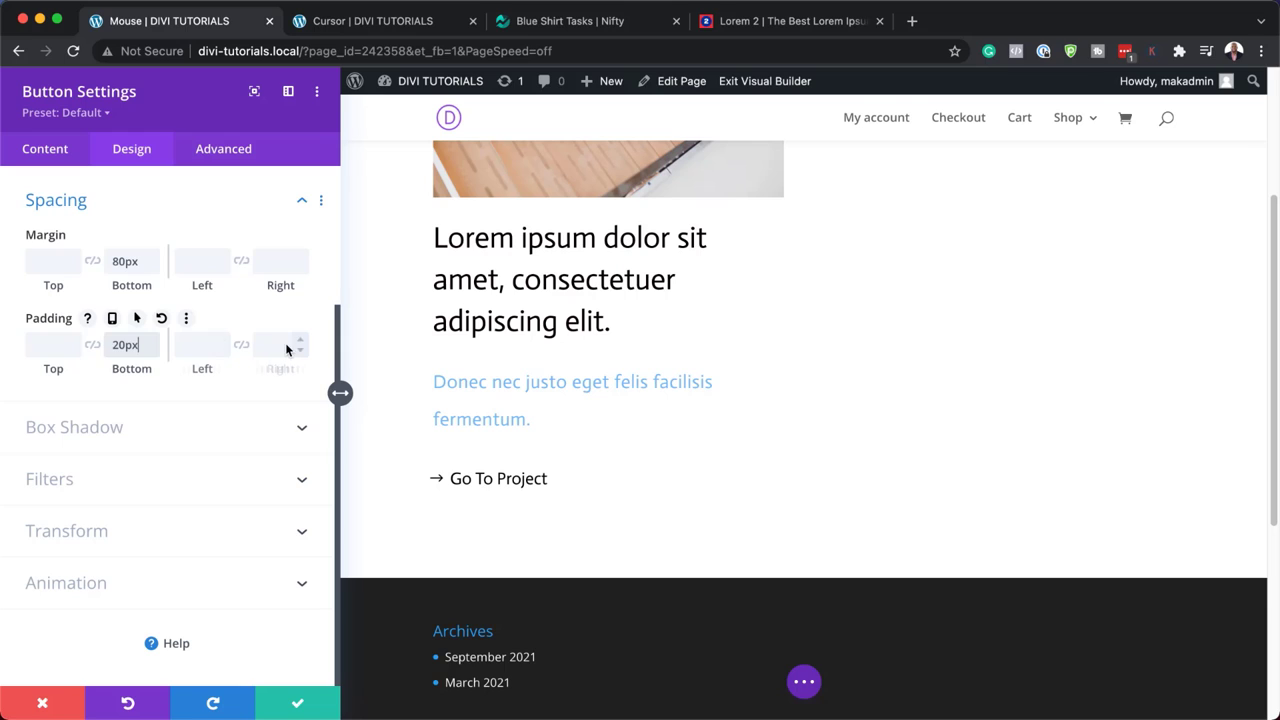
pyautogui.click(269, 347)
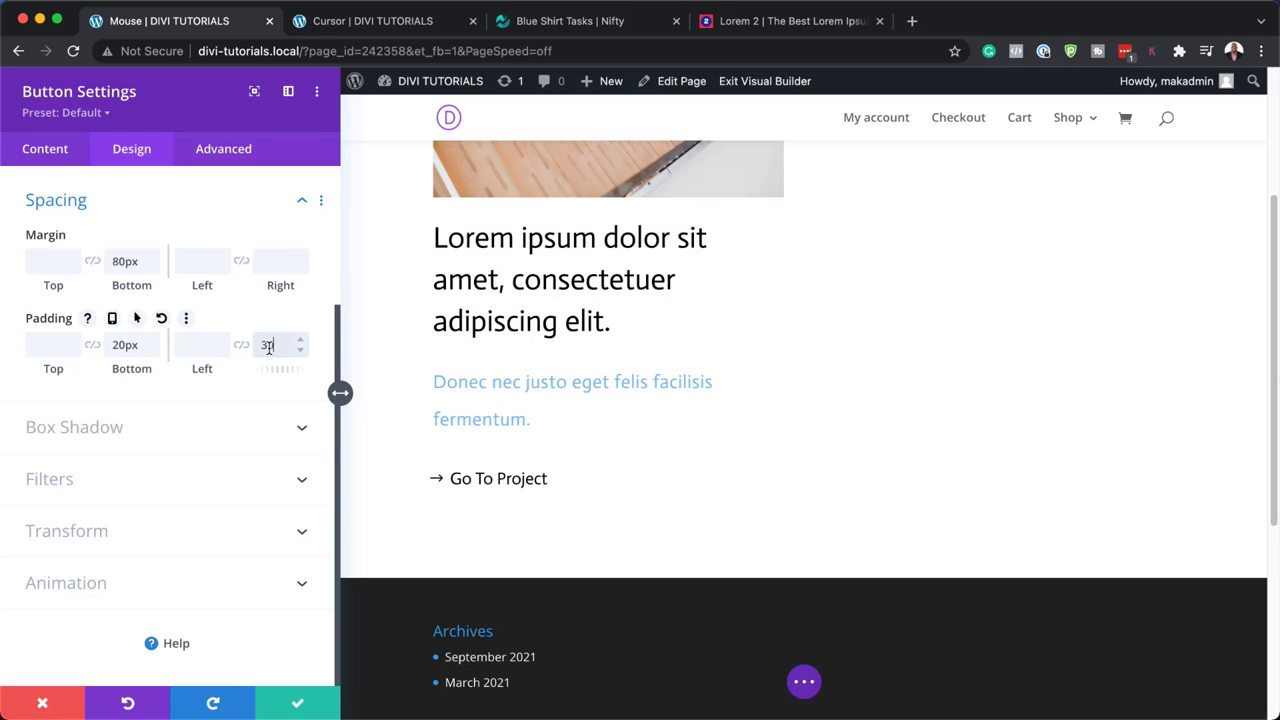
pyautogui.write('30px')
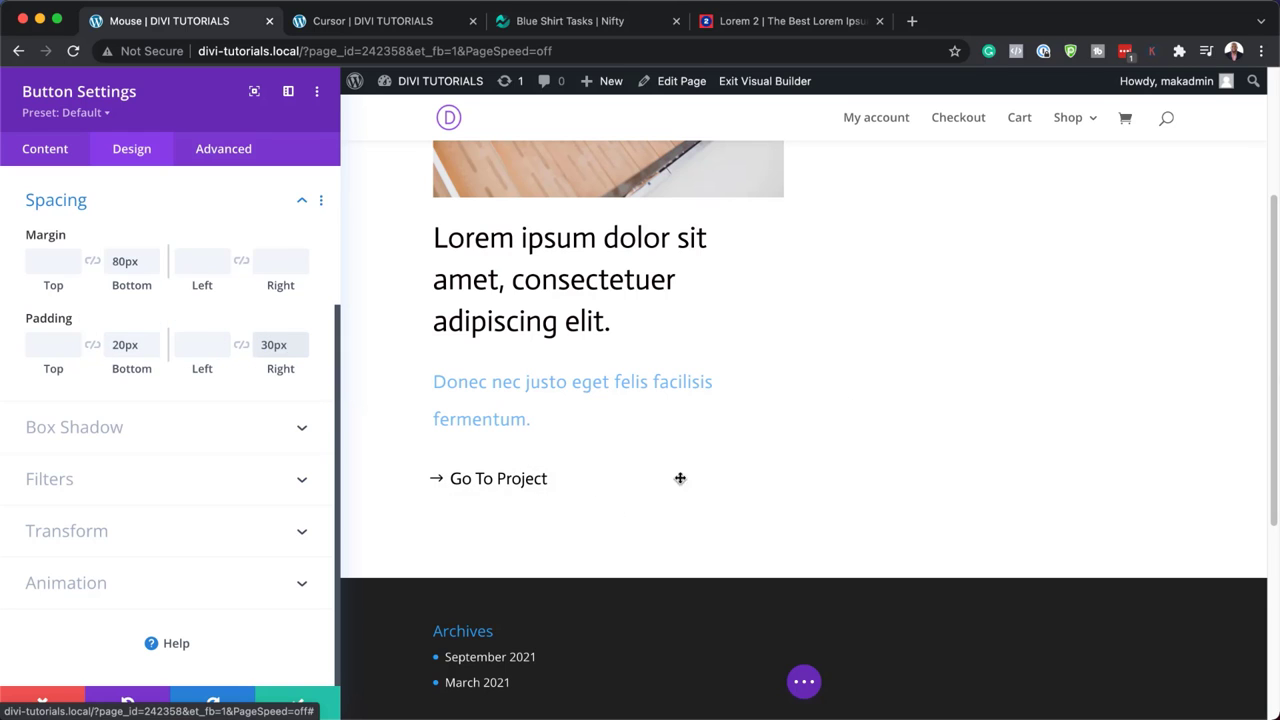
# - Give the button the solid lower-right box shadow, with horizontal position 0px and vertical position 2px
pyautogui.click(104, 430)
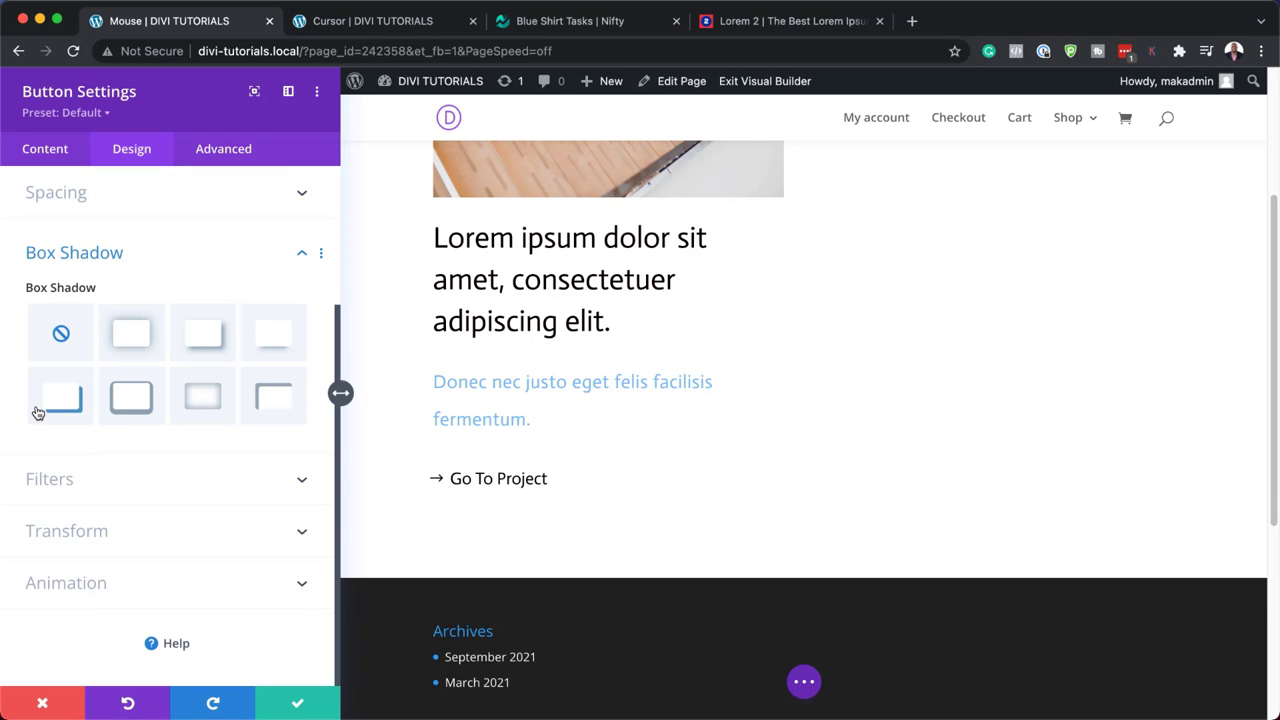
pyautogui.click(65, 403)
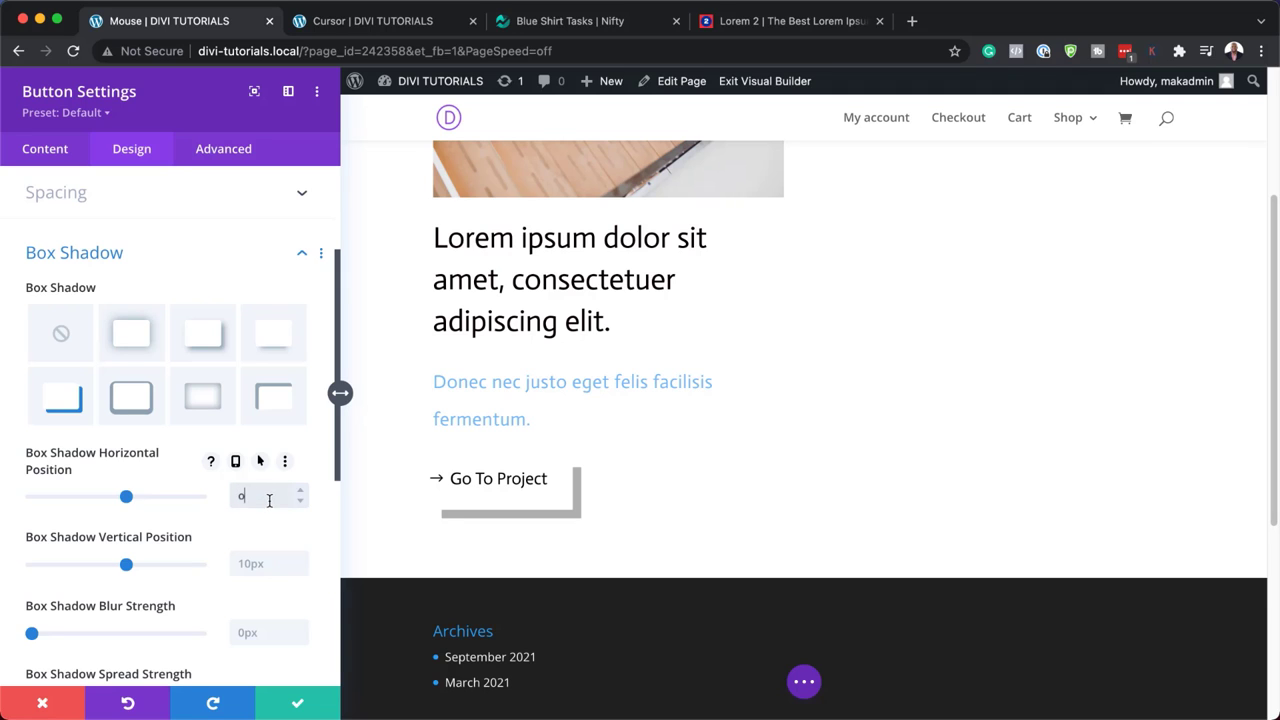
pyautogui.click(260, 565)
pyautogui.write('2')
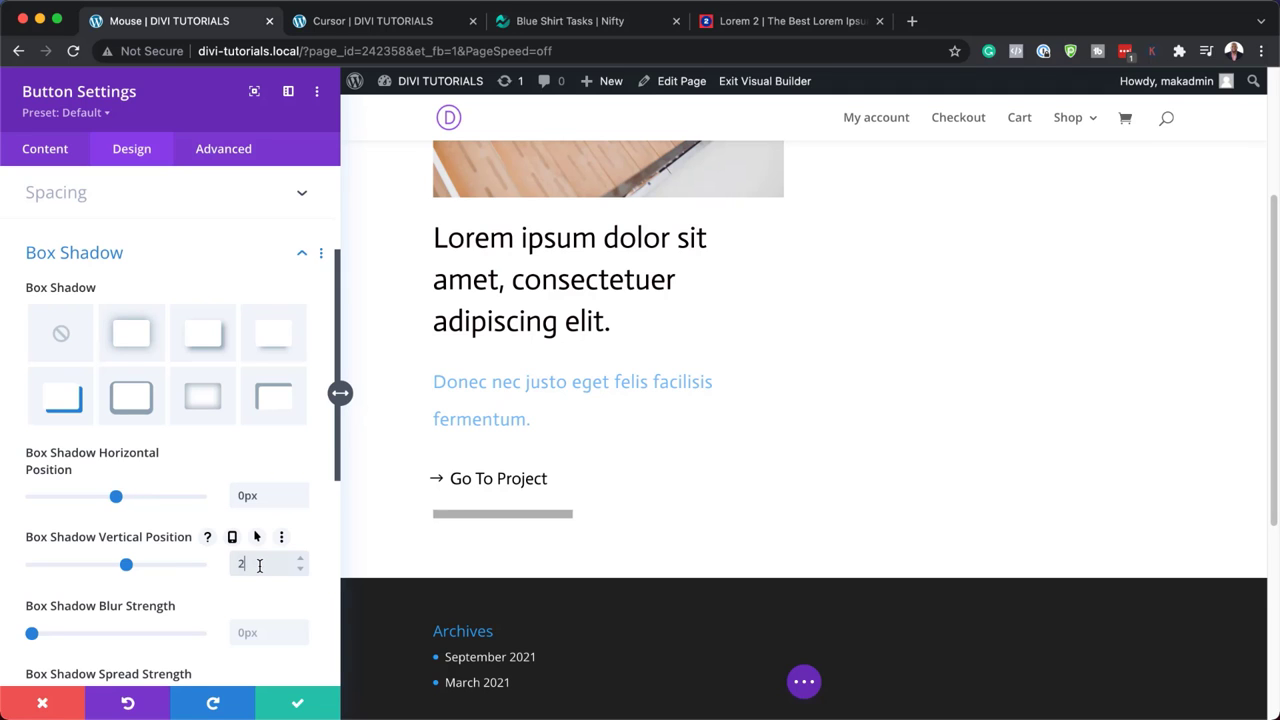
# - Make the box shadow color fully opaque black, #000000, and save the button settings
pyautogui.scroll(-4, 259, 564)
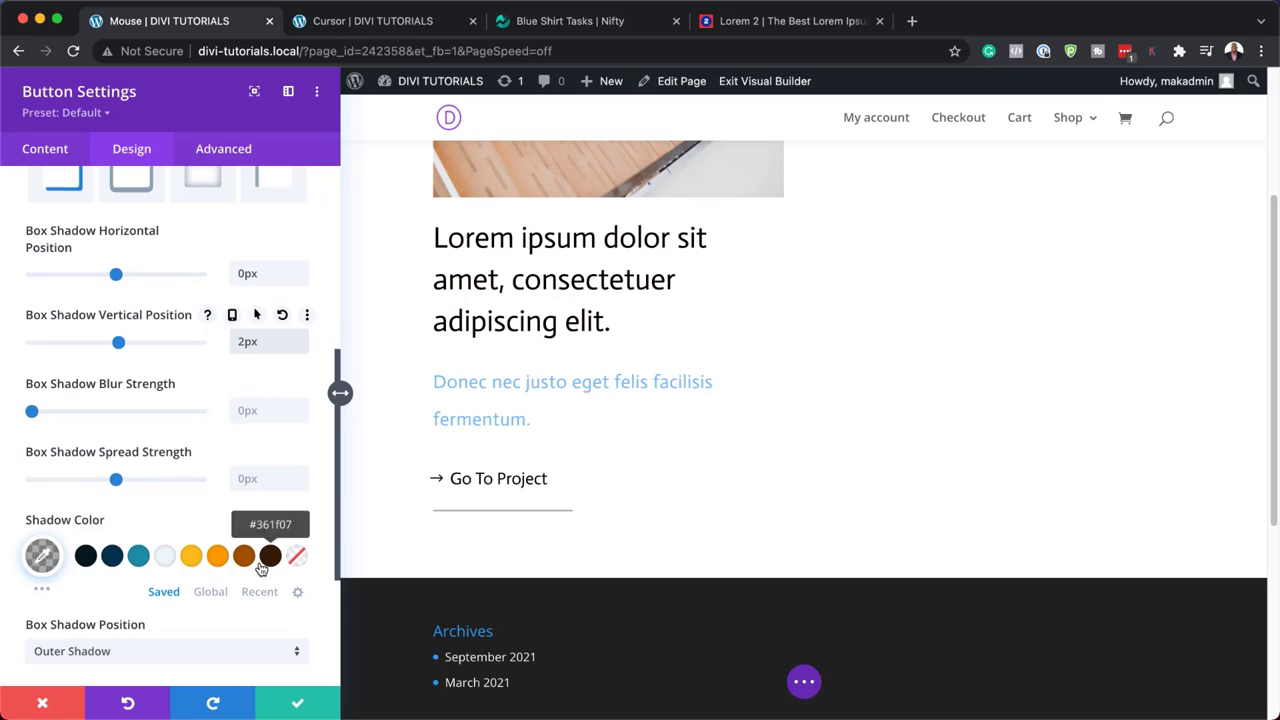
pyautogui.click(44, 558)
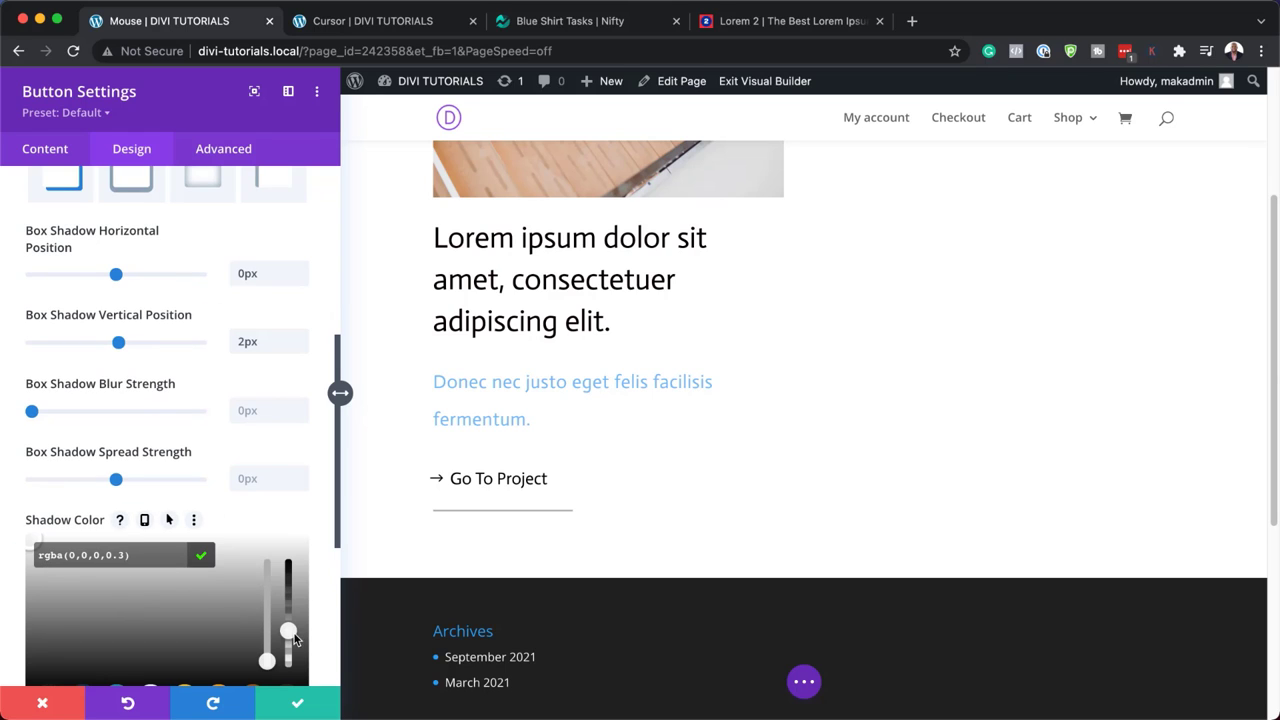
pyautogui.moveTo(290, 632); pyautogui.dragTo(305, 557)
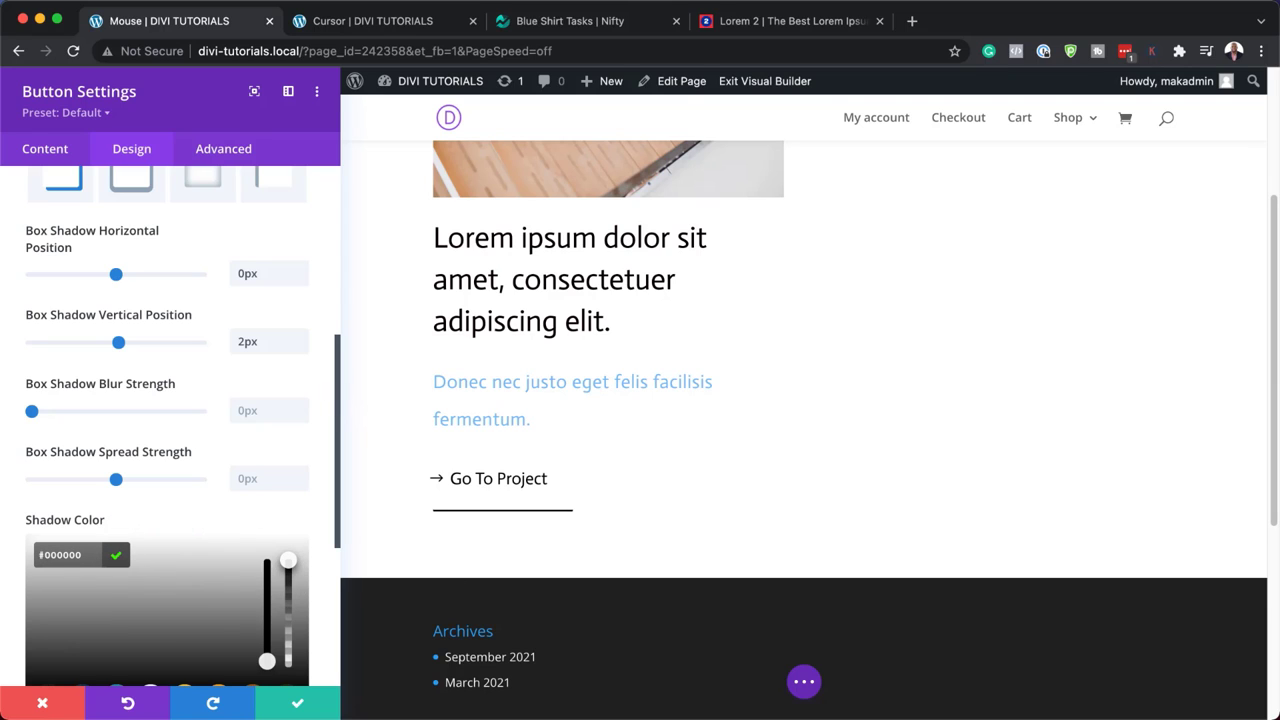
pyautogui.click(297, 705)
# - Delete the row's empty second column, duplicate the filled column in its place, and save the row settings
pyautogui.scroll(3, 580, 500)
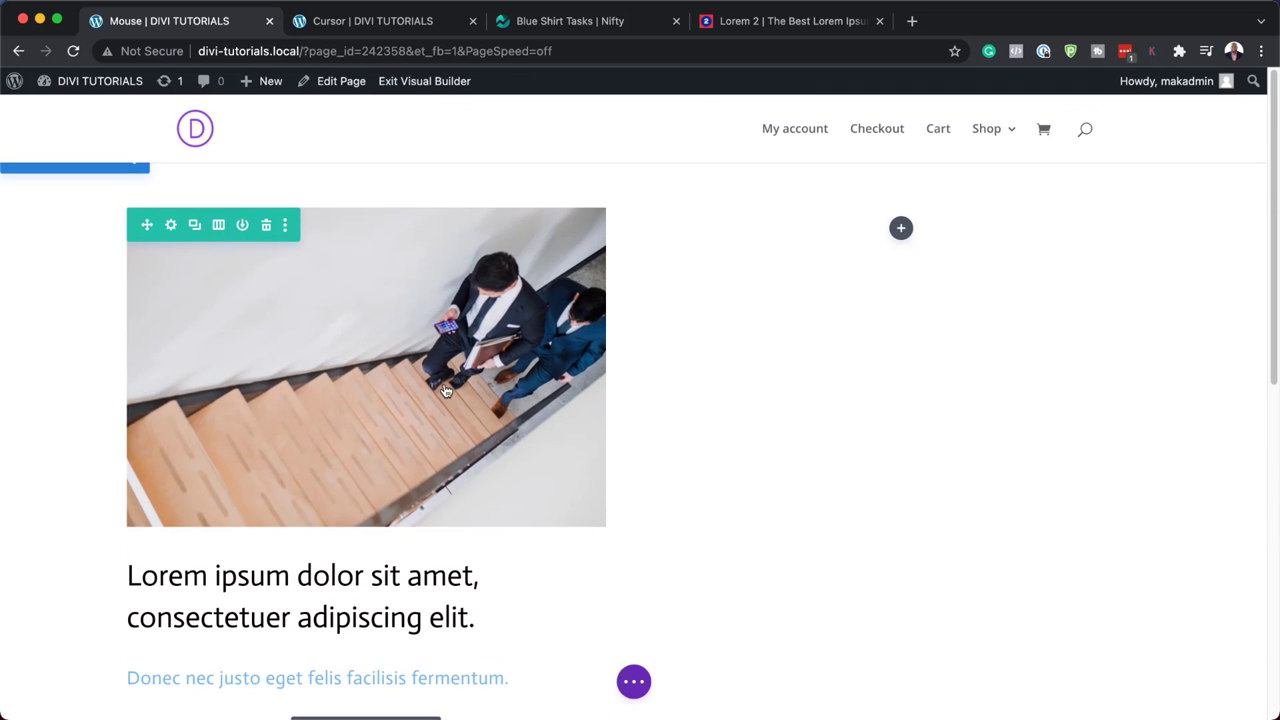
pyautogui.click(171, 228)
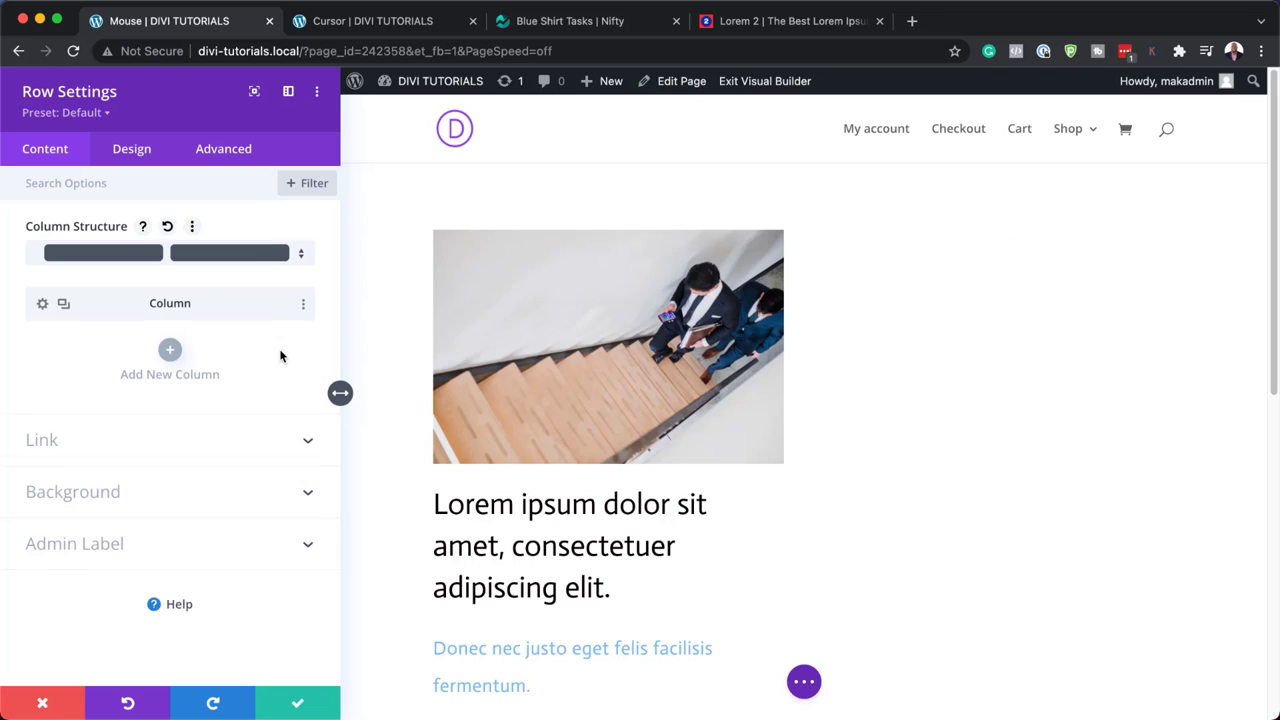
pyautogui.click(279, 349)
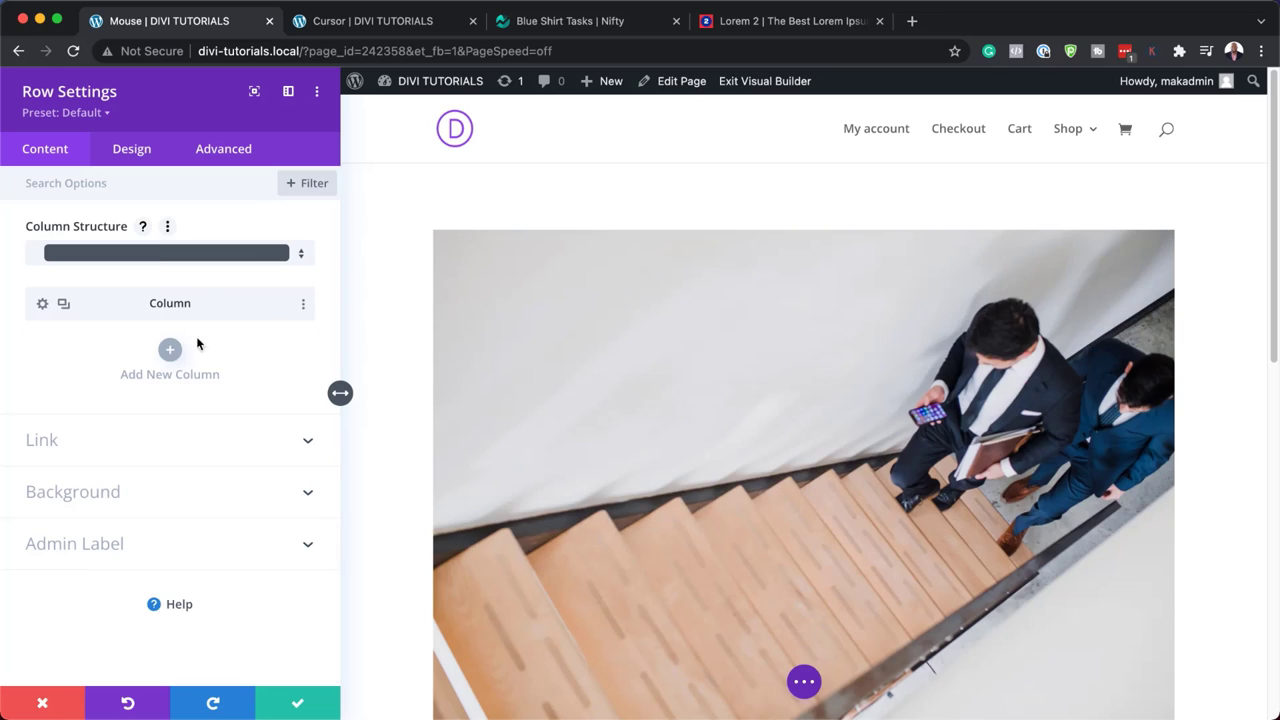
pyautogui.click(63, 305)
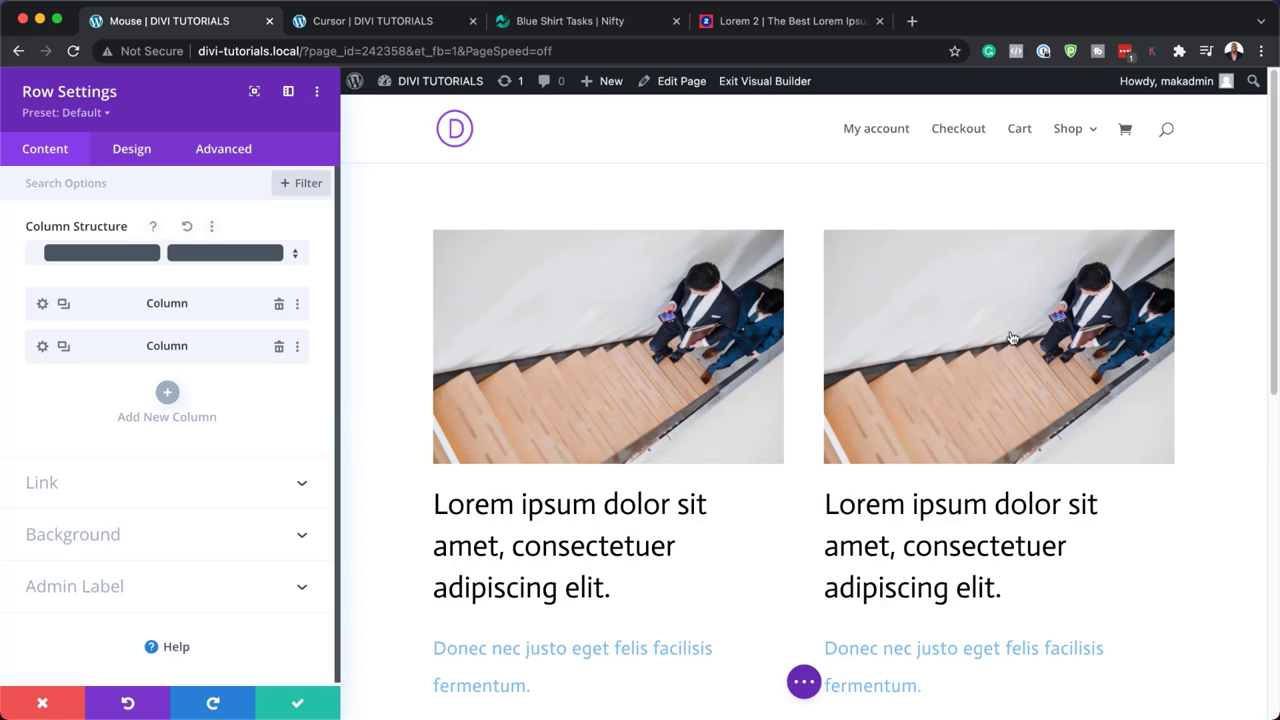
pyautogui.click(298, 706)
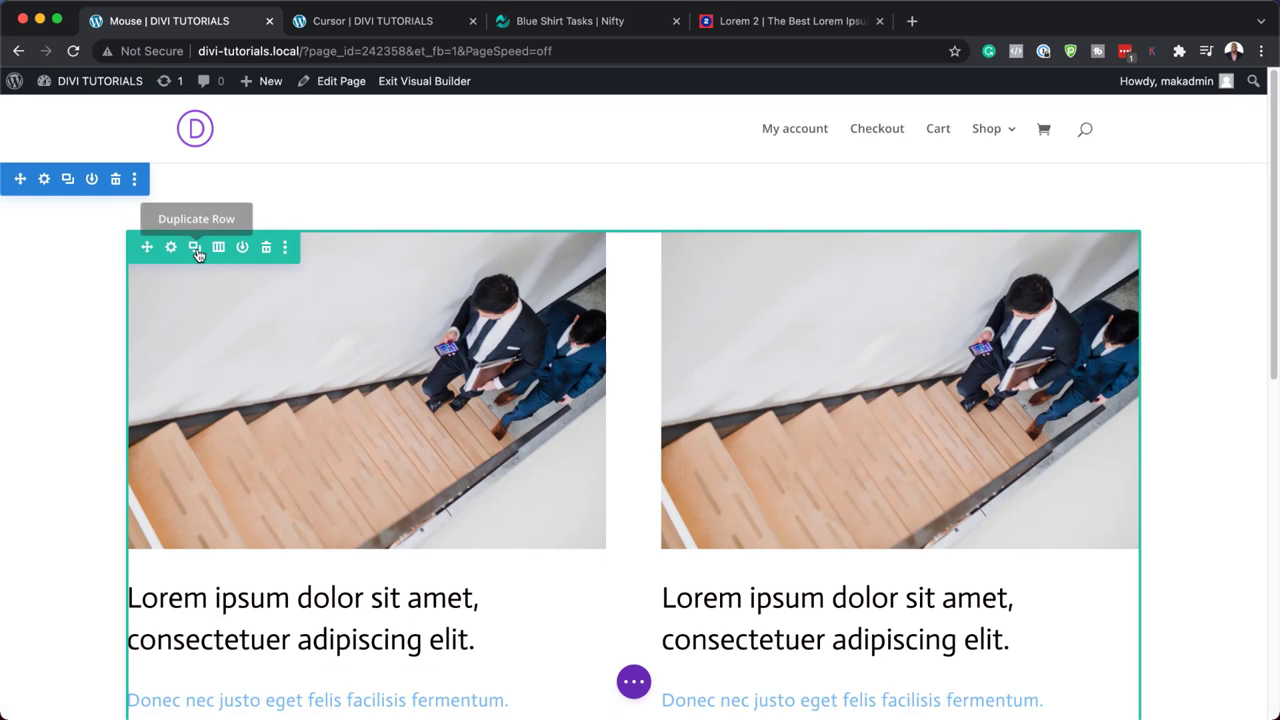
# - Duplicate the two-column row with all its modules
pyautogui.click(196, 250)
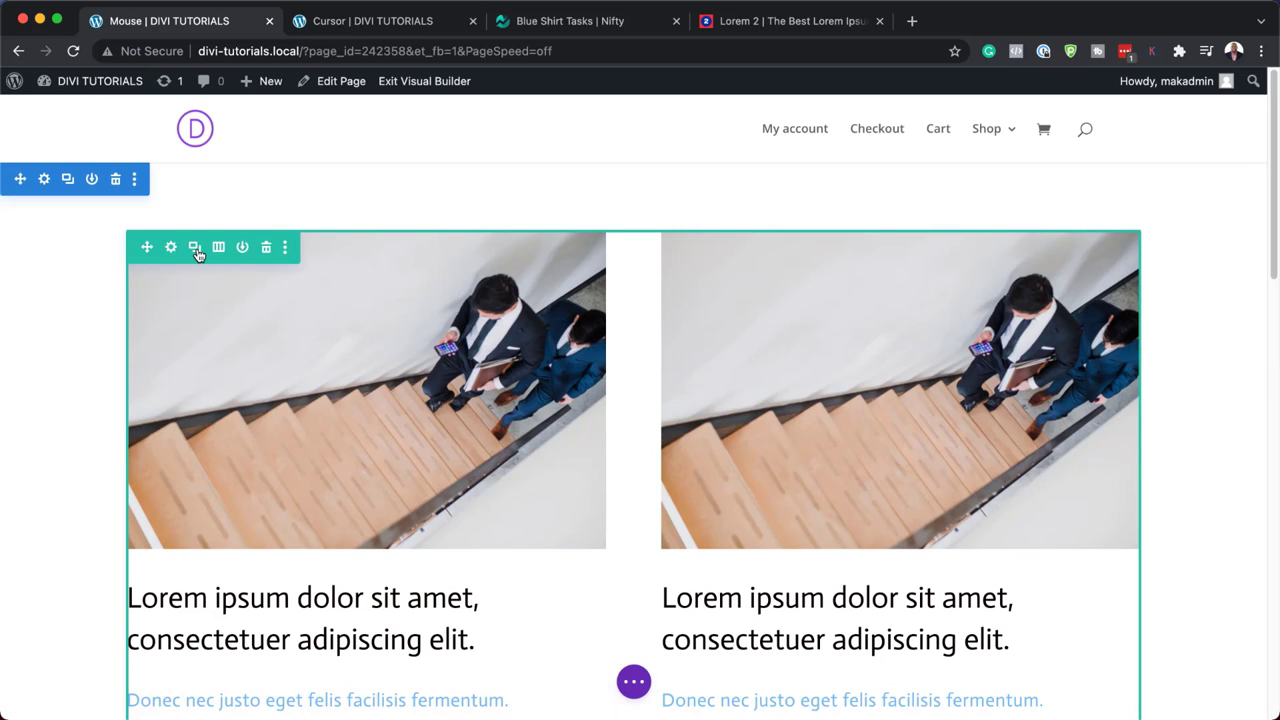
pyautogui.scroll(-10, 674, 414)
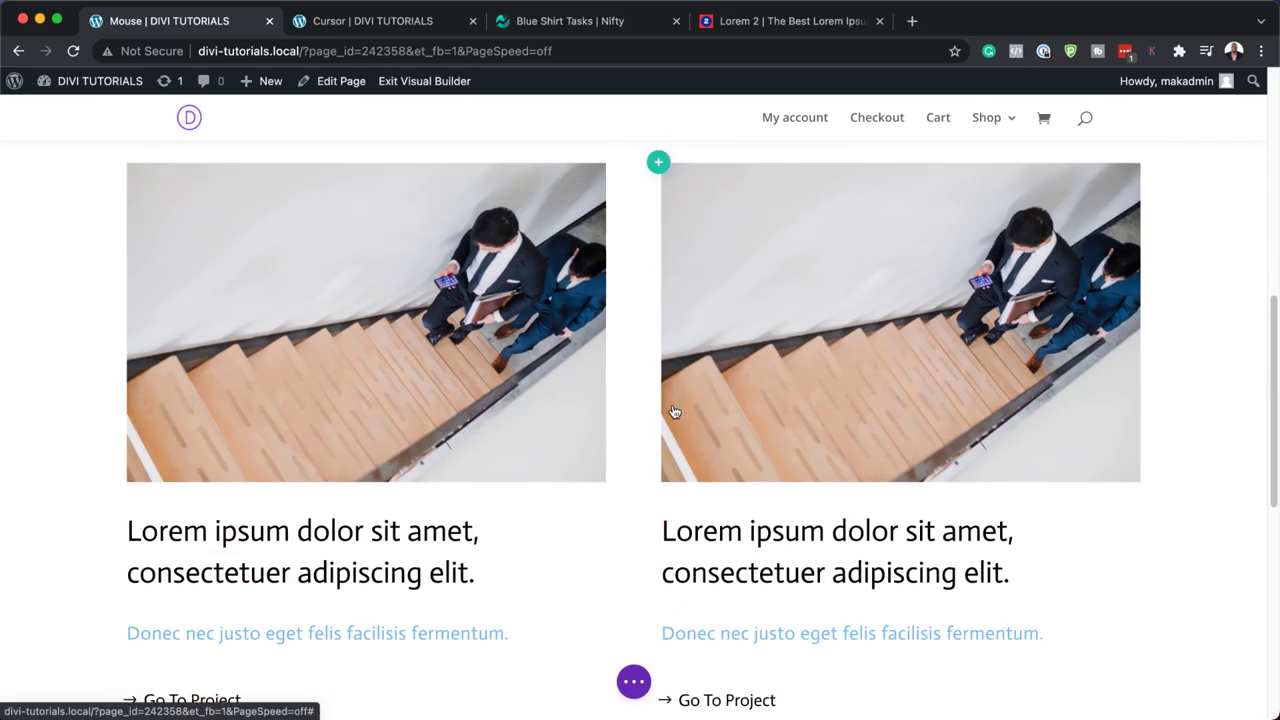
pyautogui.scroll(10, 397, 364)
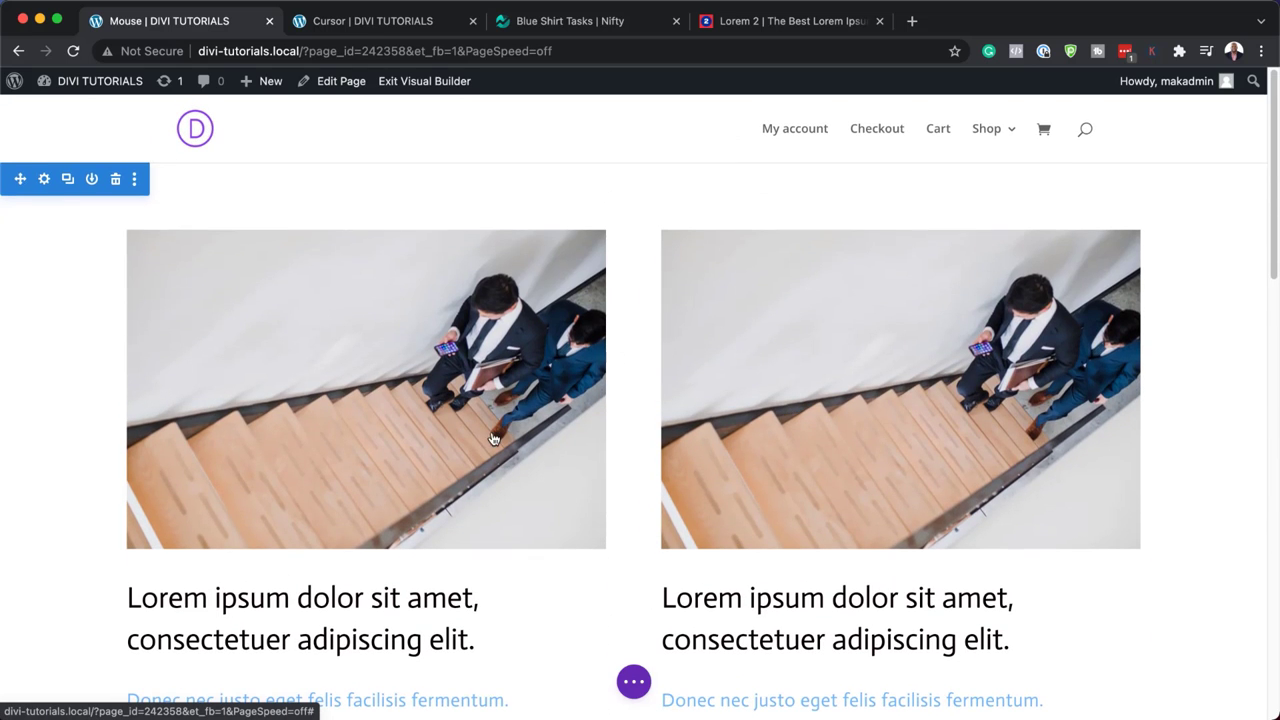
# - Replace the second-column image in the first row with the-5th-jkDLNDGougw-unsplash.jpg from the media library and save the image settings
pyautogui.moveTo(306, 366)
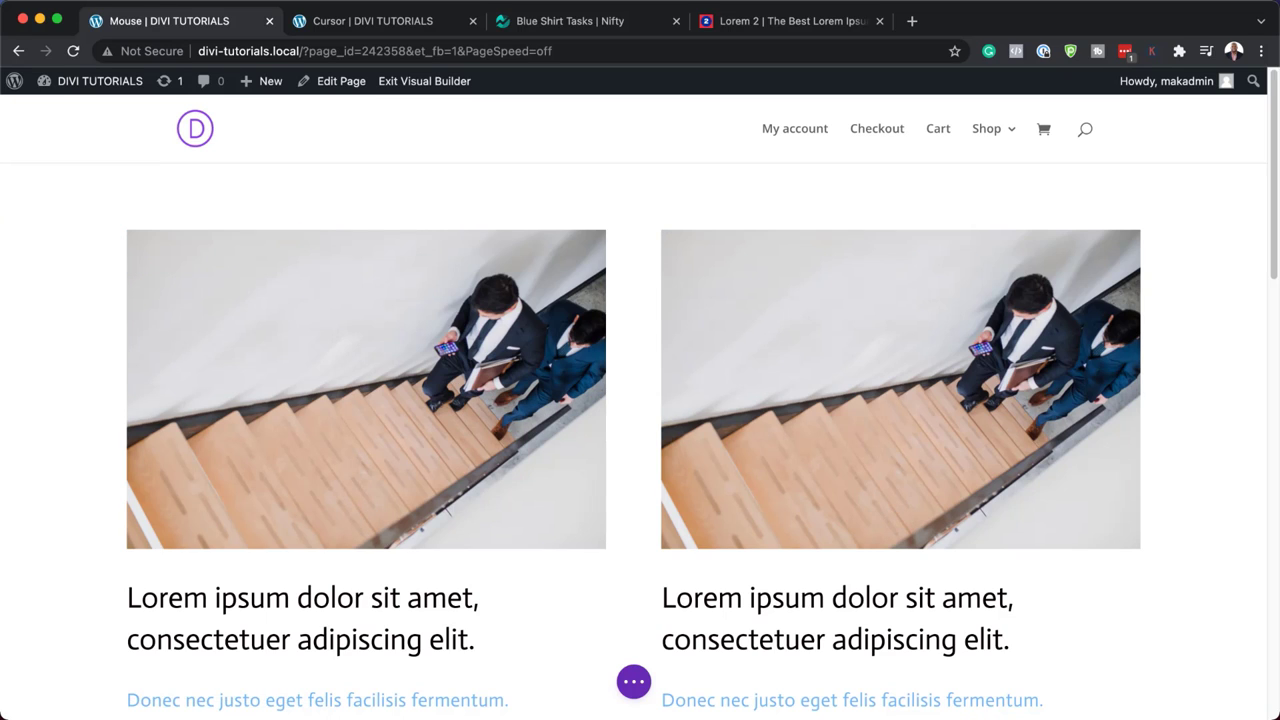
pyautogui.moveTo(931, 323)
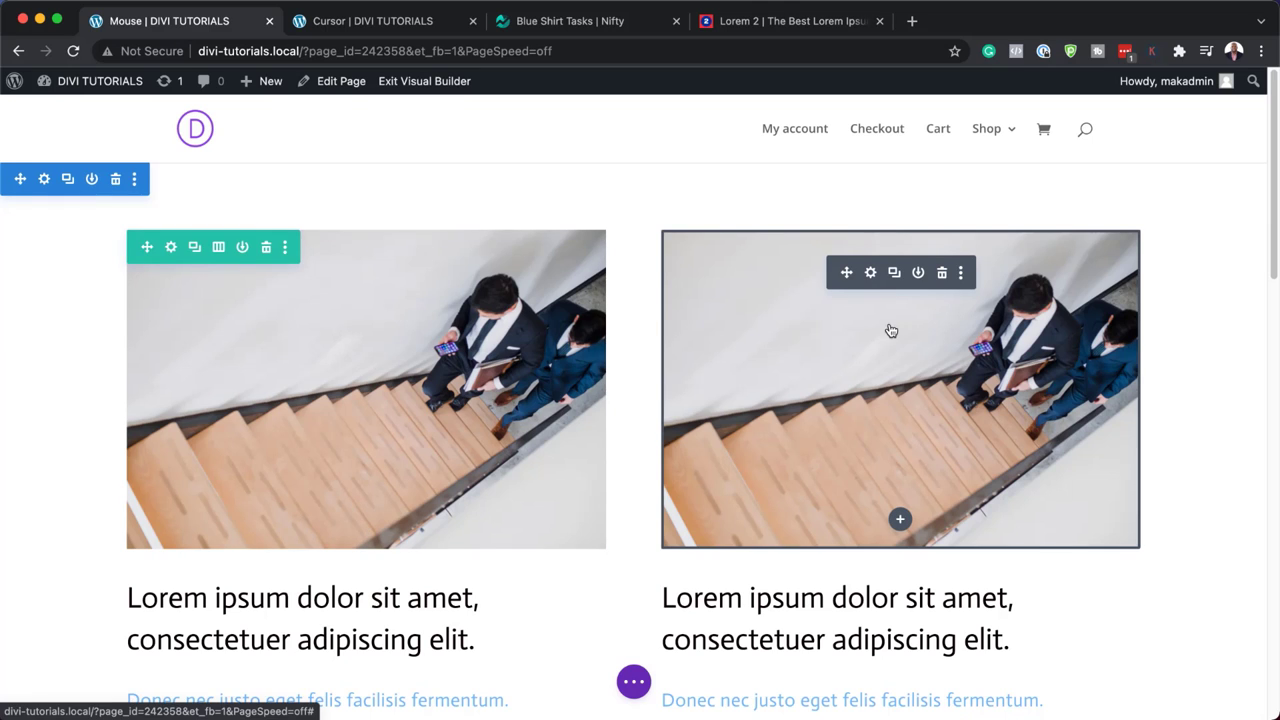
pyautogui.click(871, 274)
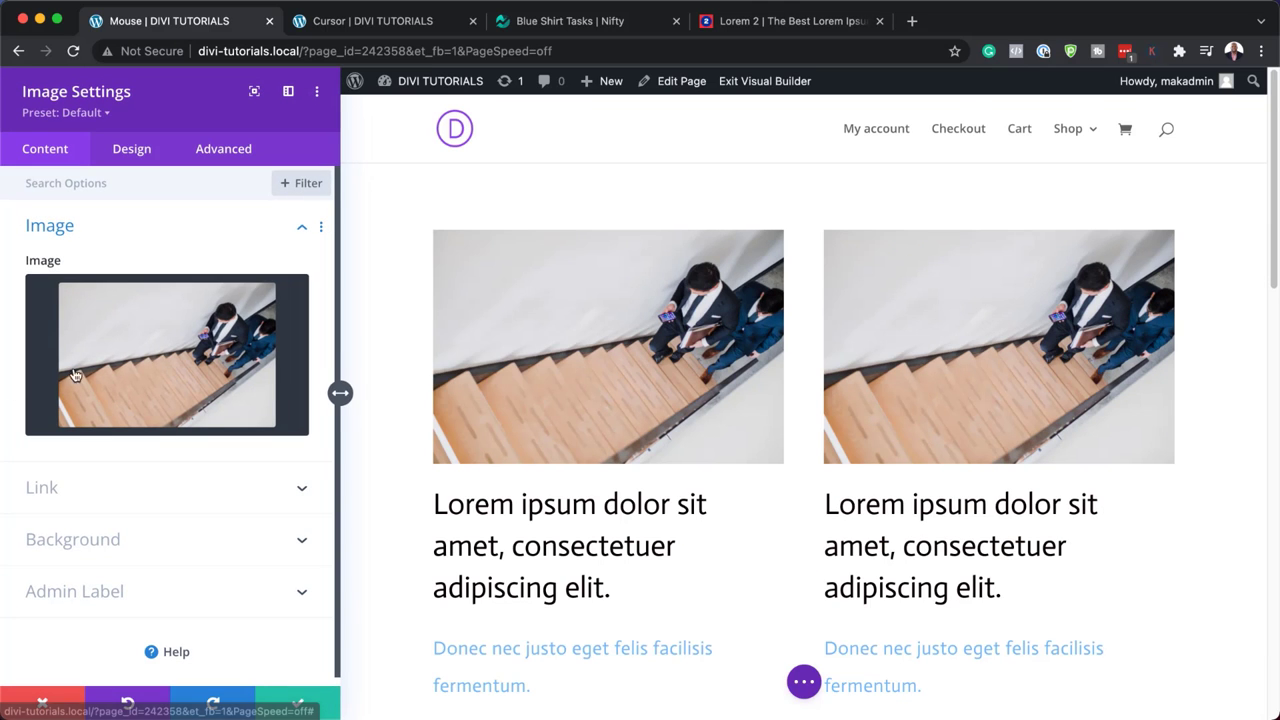
pyautogui.click(179, 358)
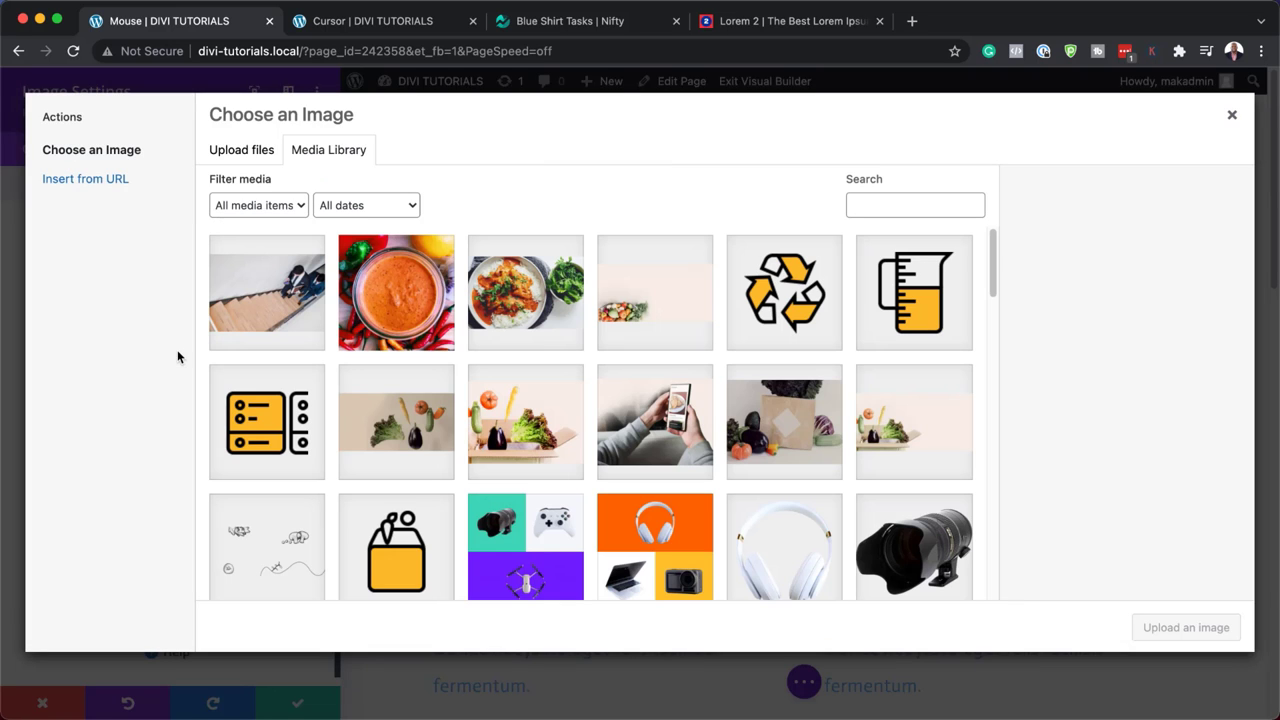
pyautogui.scroll(-15, 457, 443)
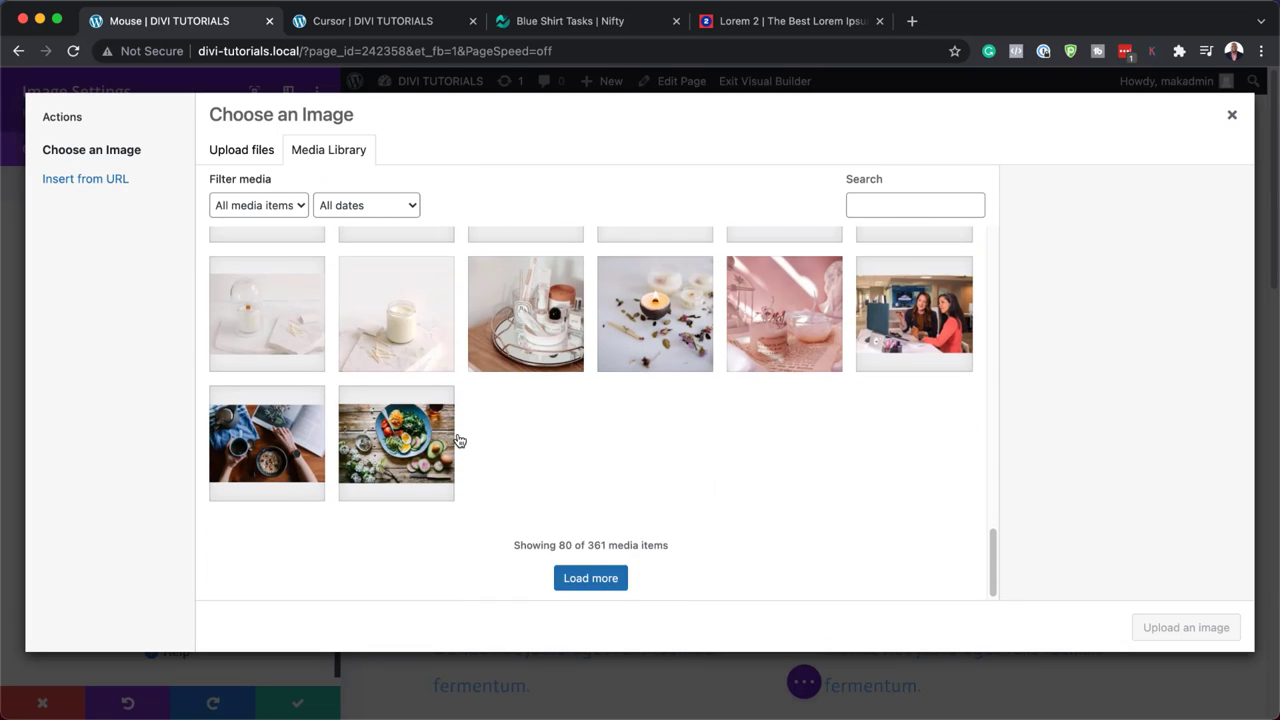
pyautogui.scroll(2, 457, 443)
pyautogui.click(295, 556)
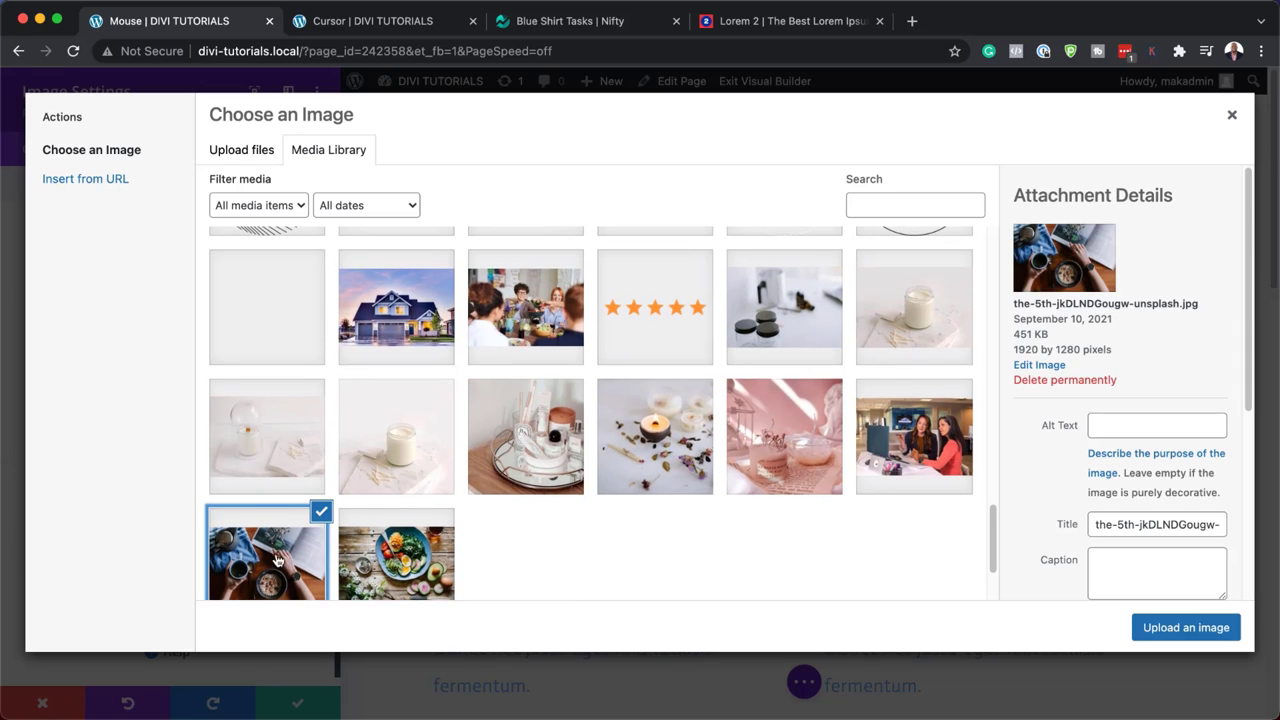
pyautogui.click(1152, 627)
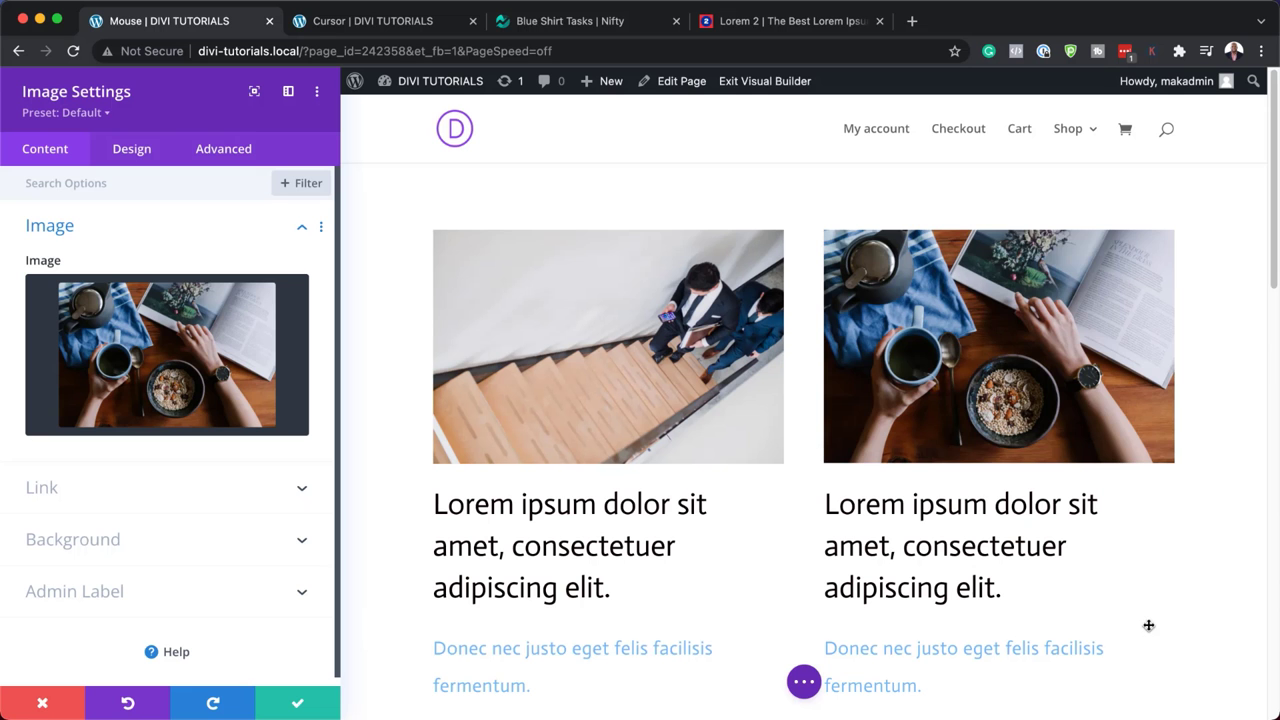
pyautogui.click(297, 705)
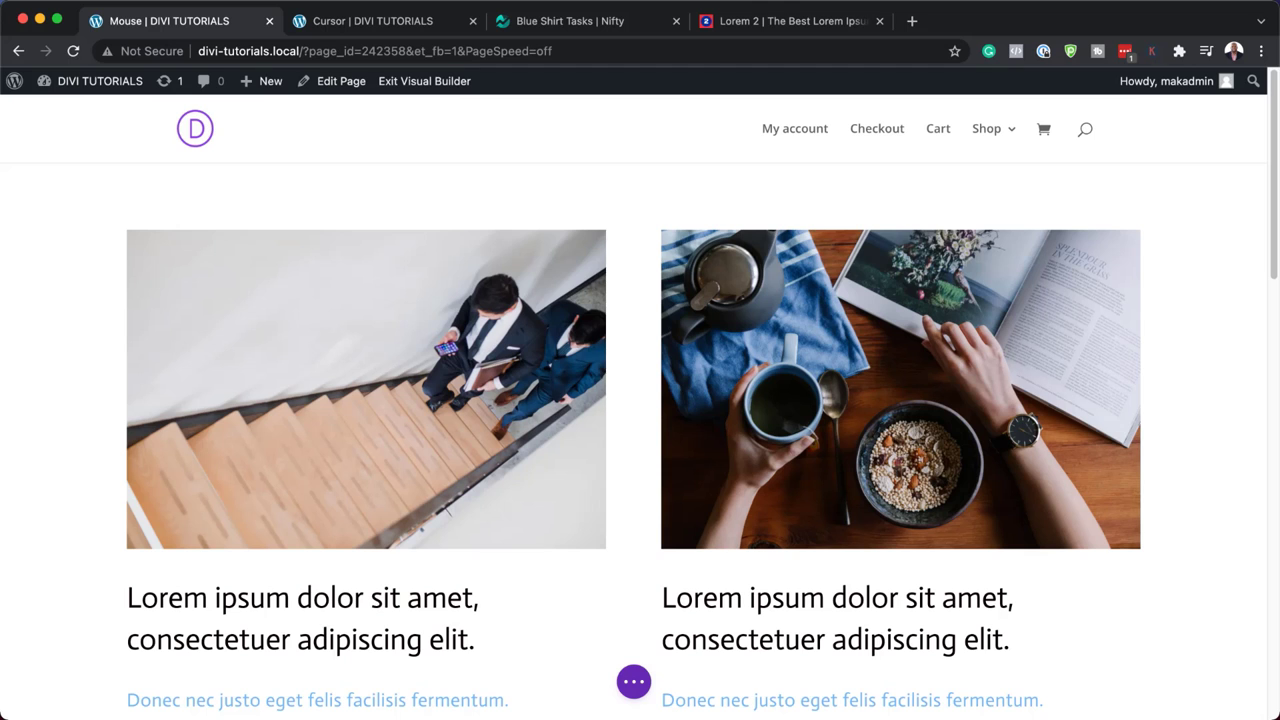
# - Insert a single-column row below the last project row without adding a module to it
pyautogui.scroll(-10, 363, 294)
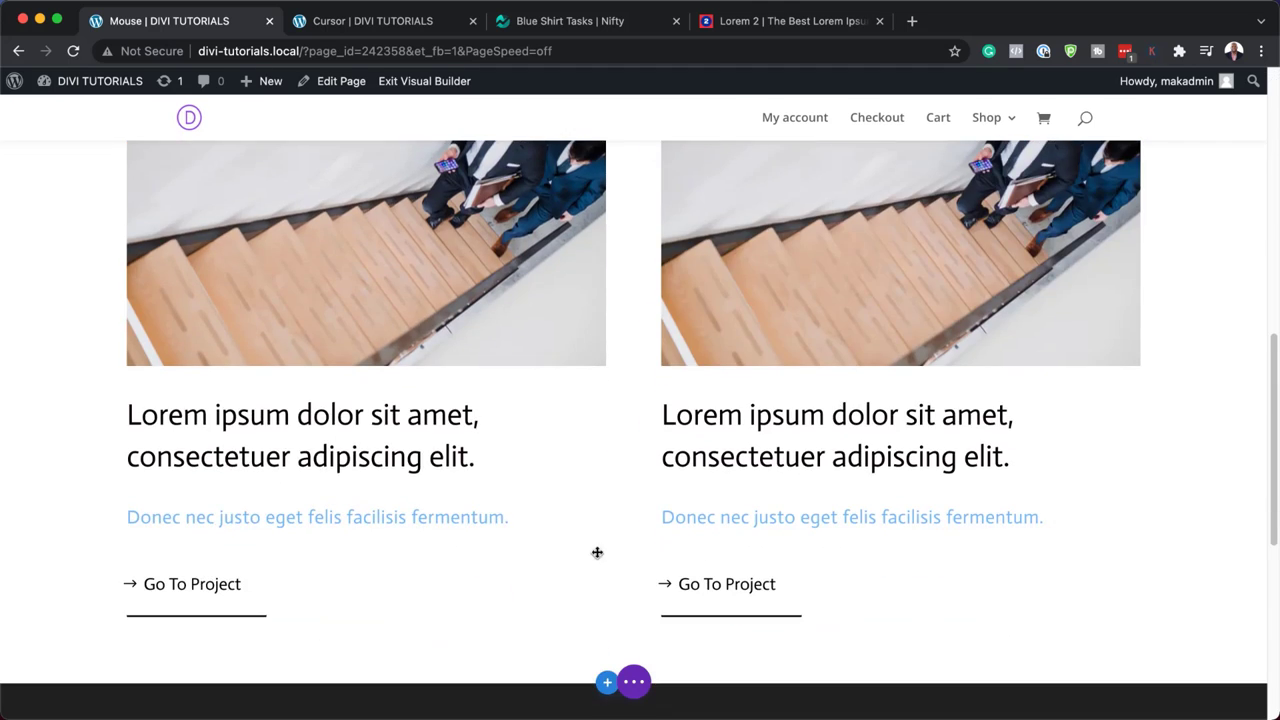
pyautogui.scroll(-5, 597, 552)
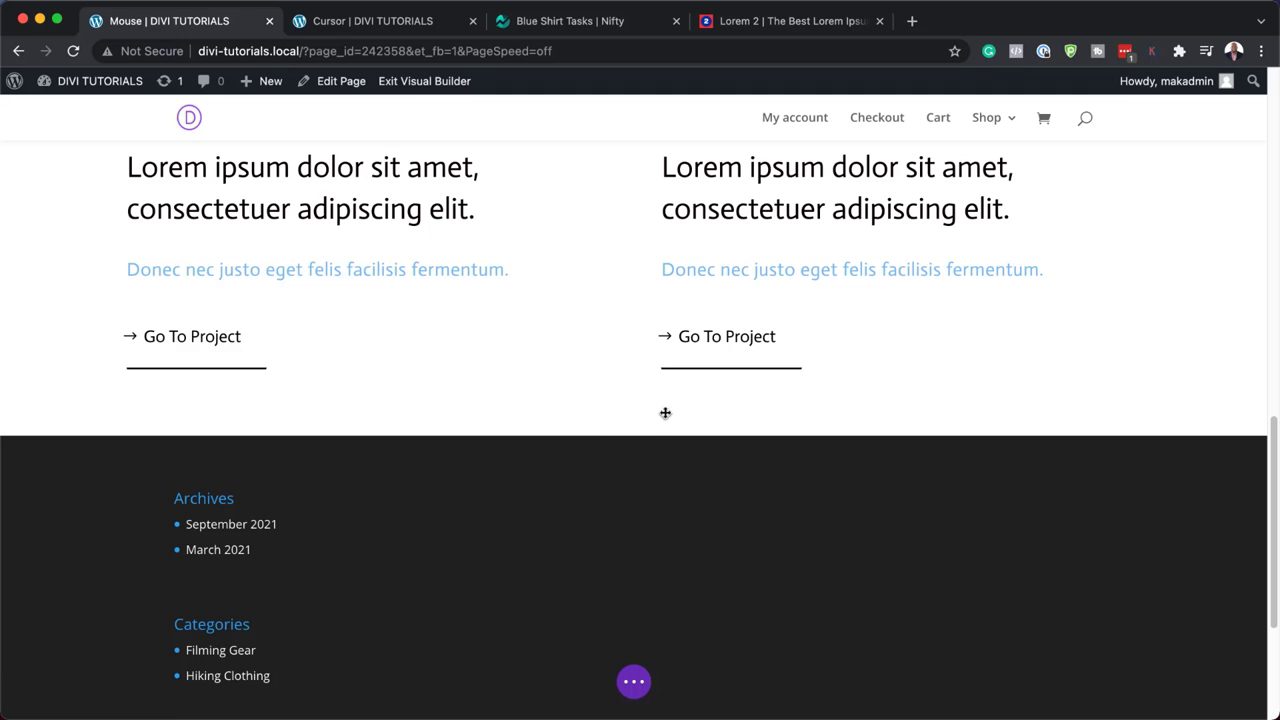
pyautogui.click(660, 436)
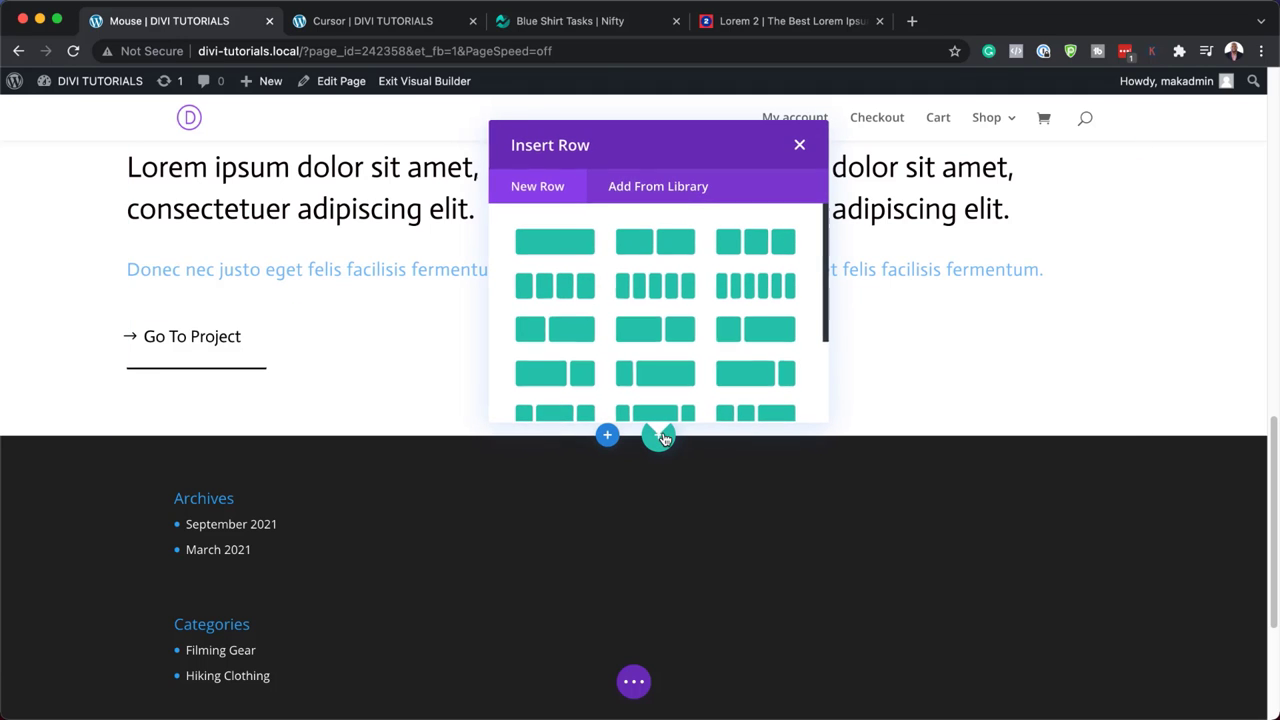
pyautogui.click(572, 246)
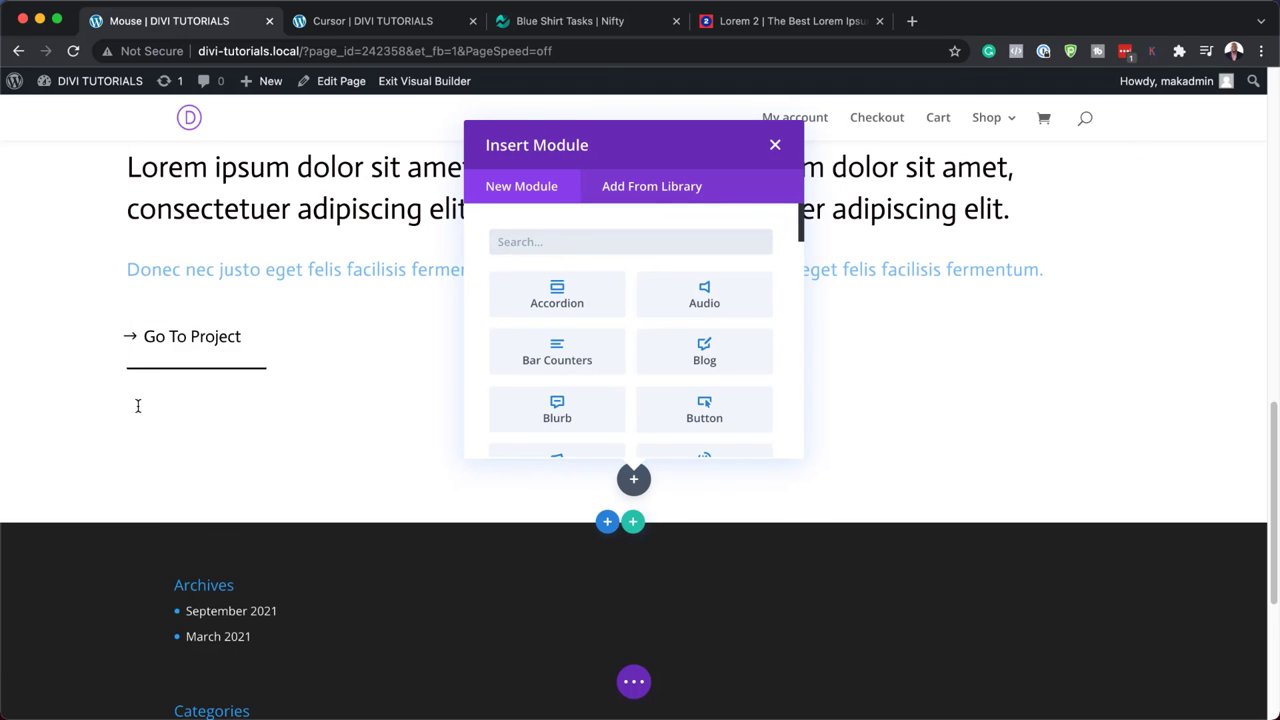
pyautogui.click(775, 148)
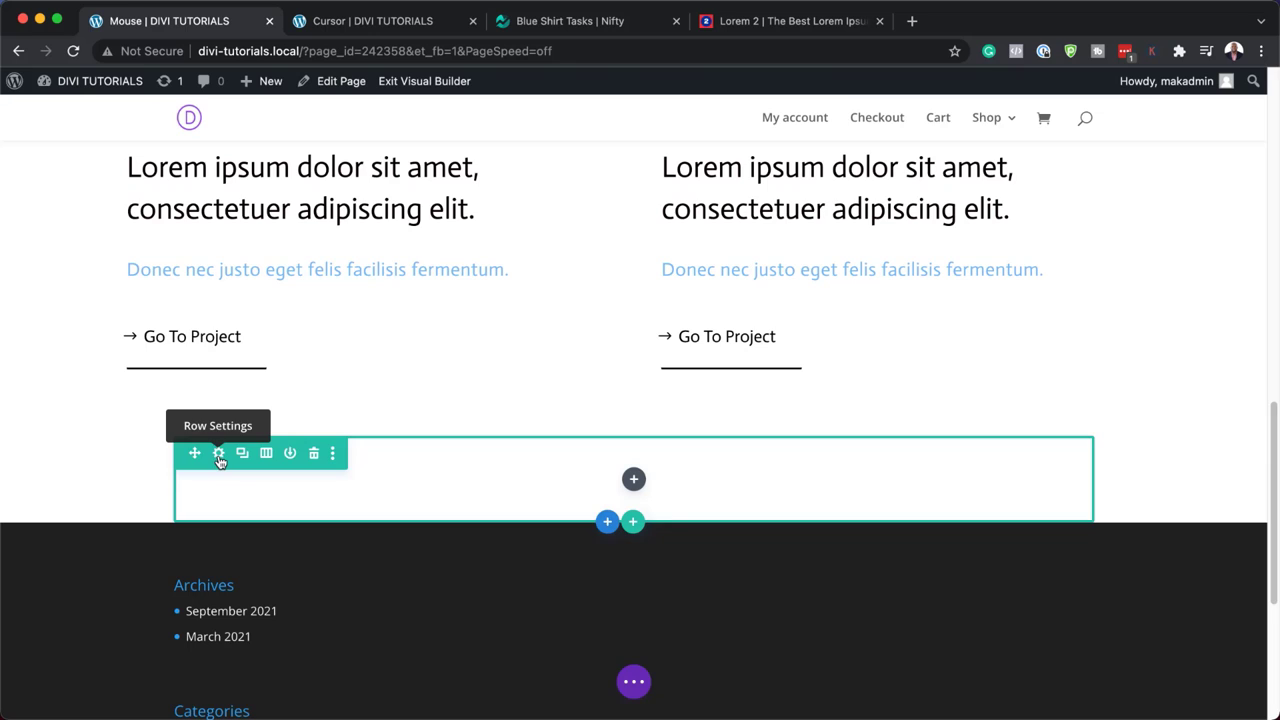
# - Set the new row's top and bottom padding to 0px and save the row settings
pyautogui.click(219, 455)
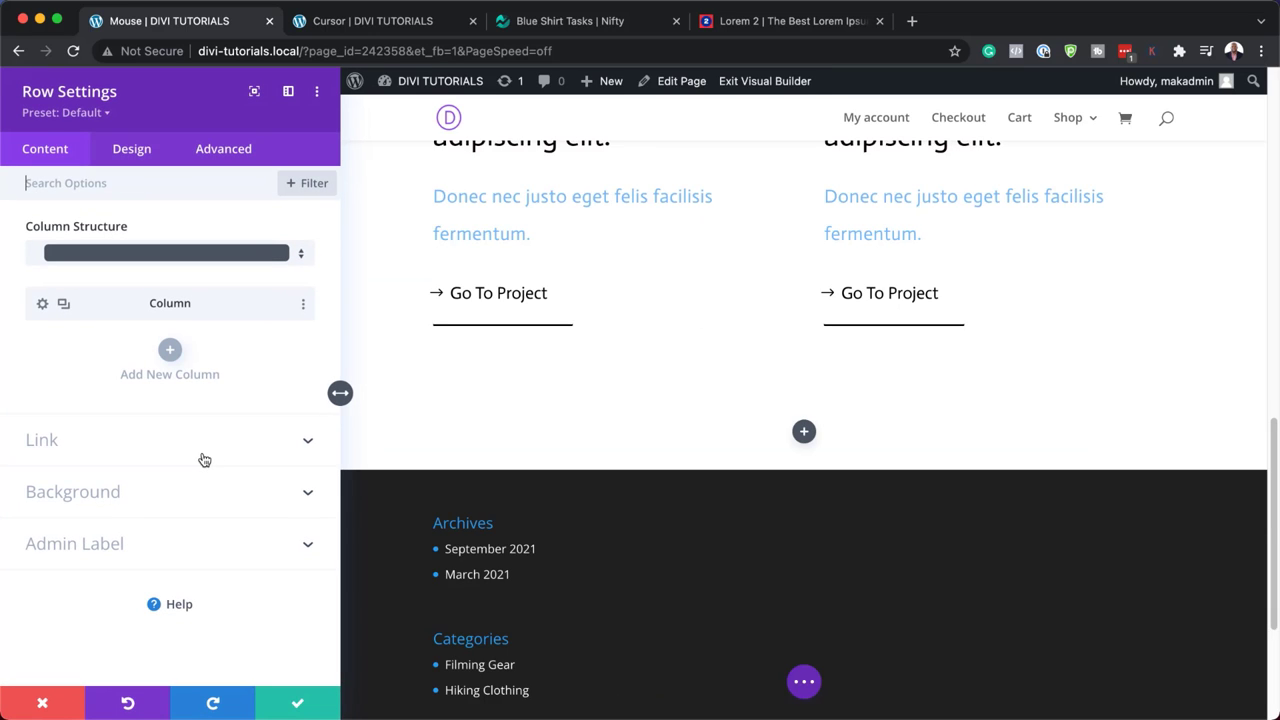
pyautogui.click(136, 160)
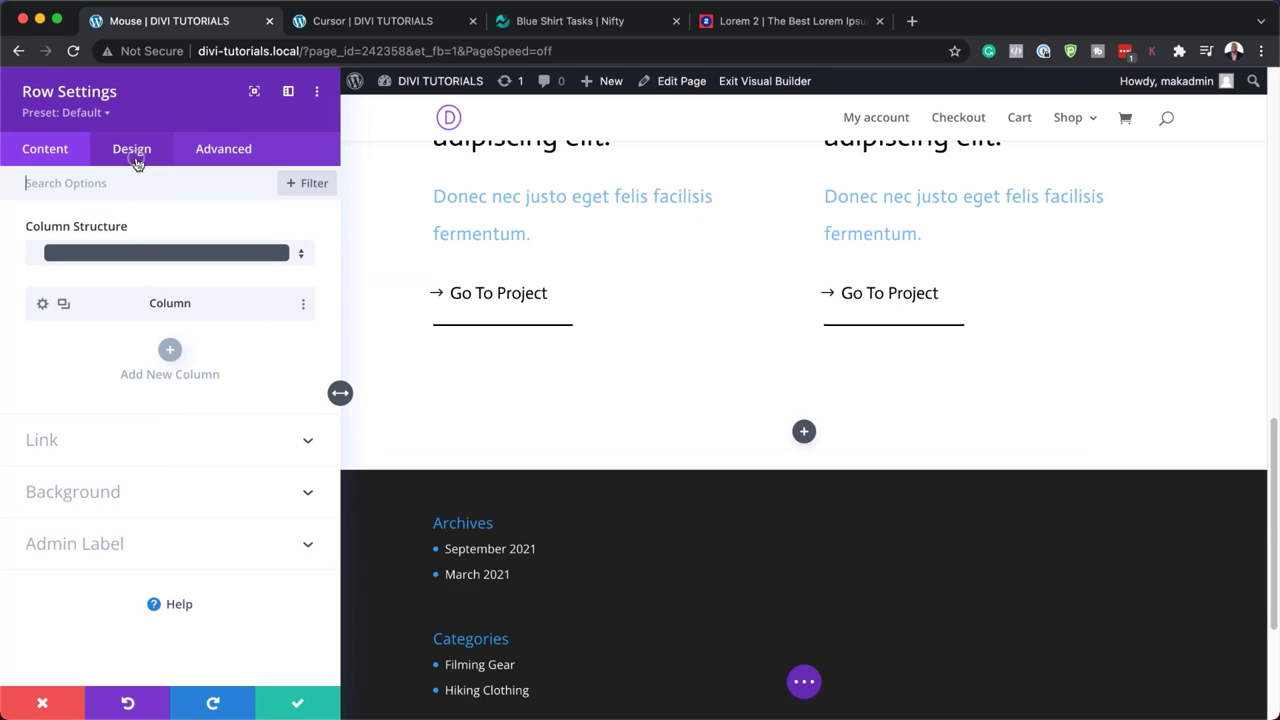
pyautogui.click(80, 290)
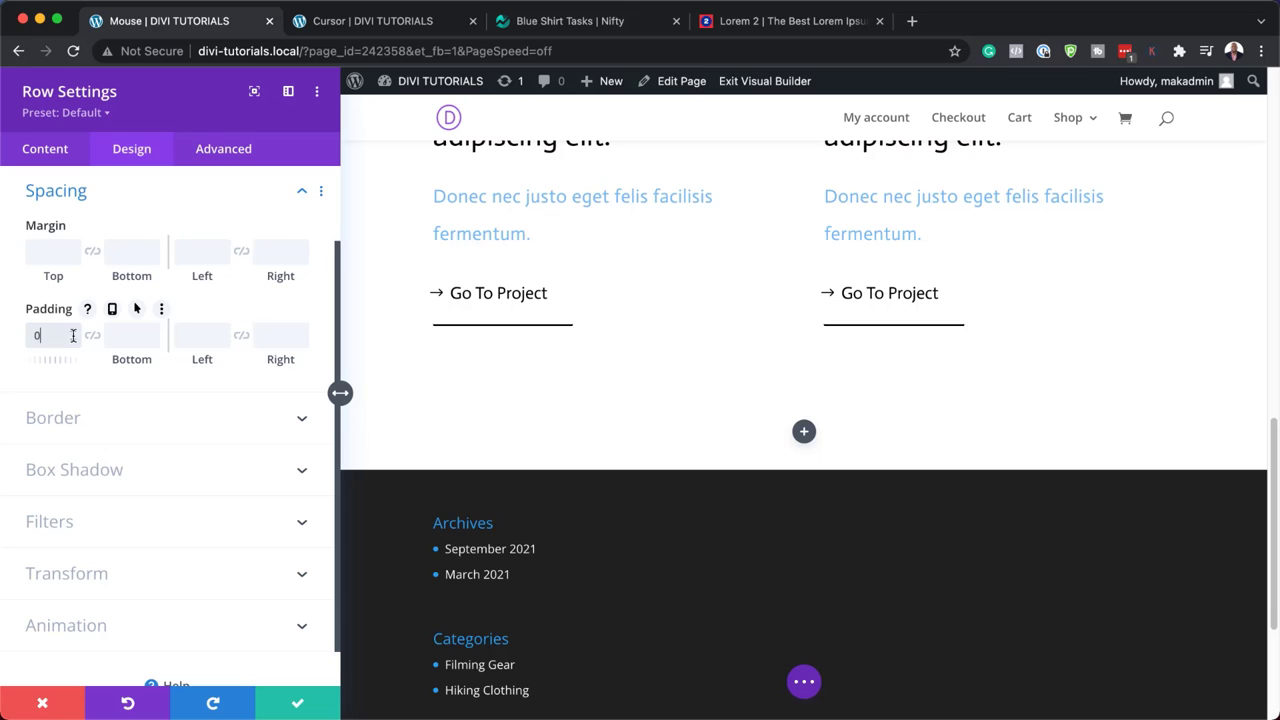
pyautogui.click(92, 336)
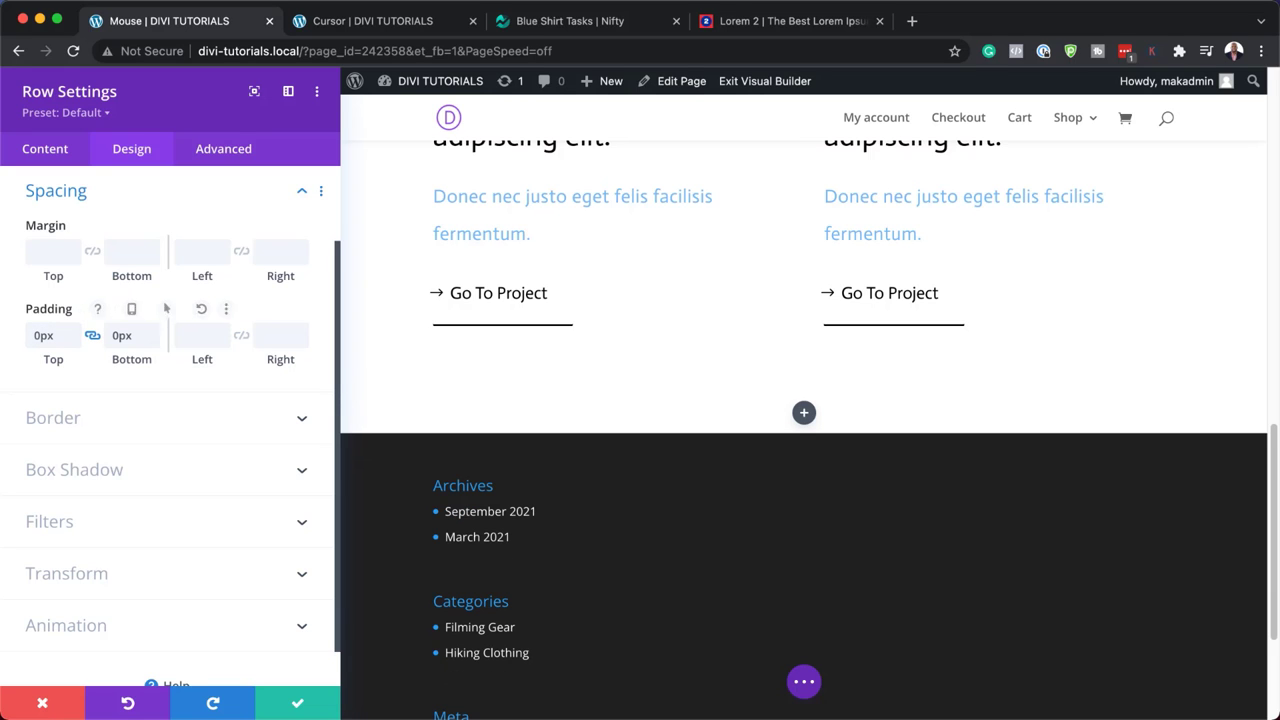
pyautogui.click(297, 703)
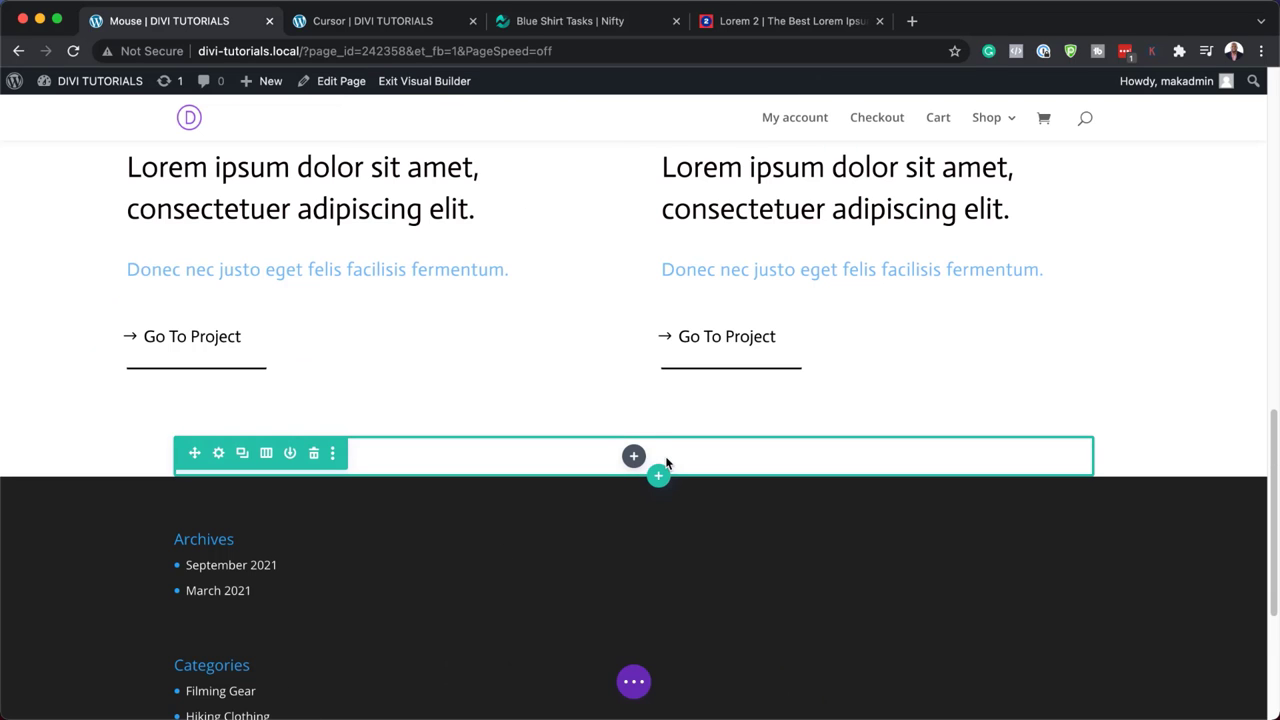
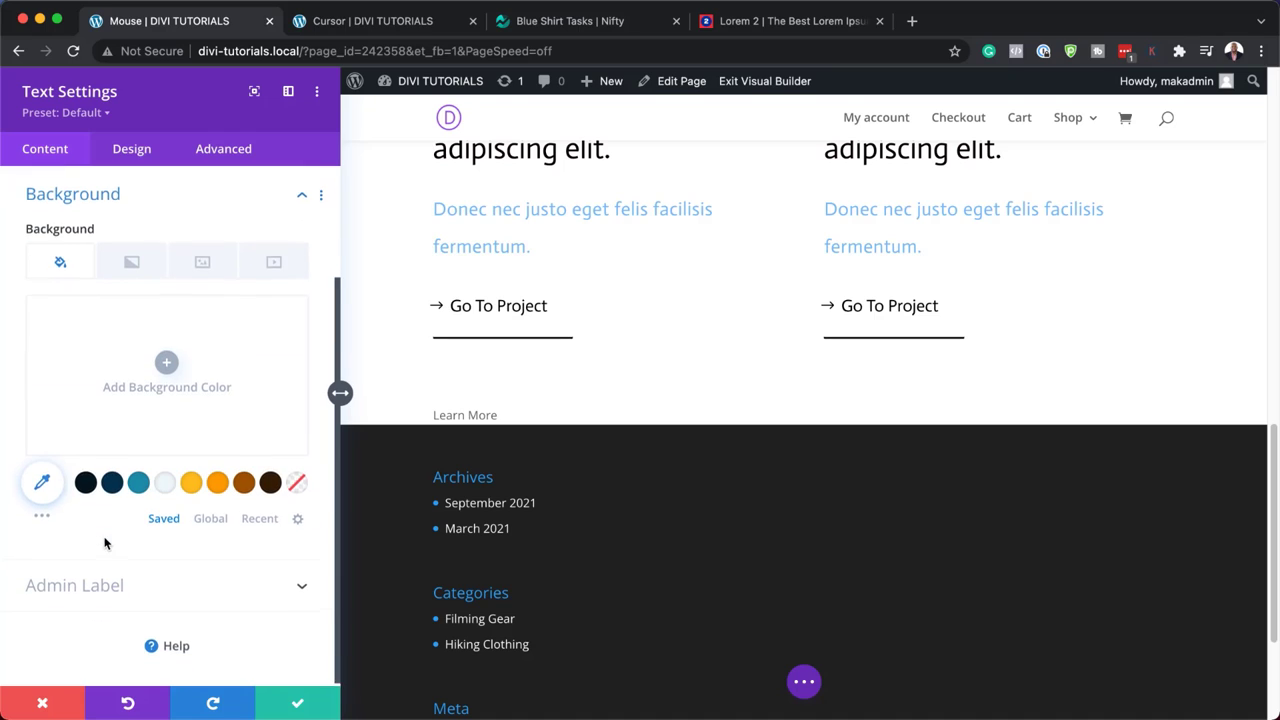
# - Set the background color of the "Learn More" text module to #47669b
pyautogui.click(43, 484)
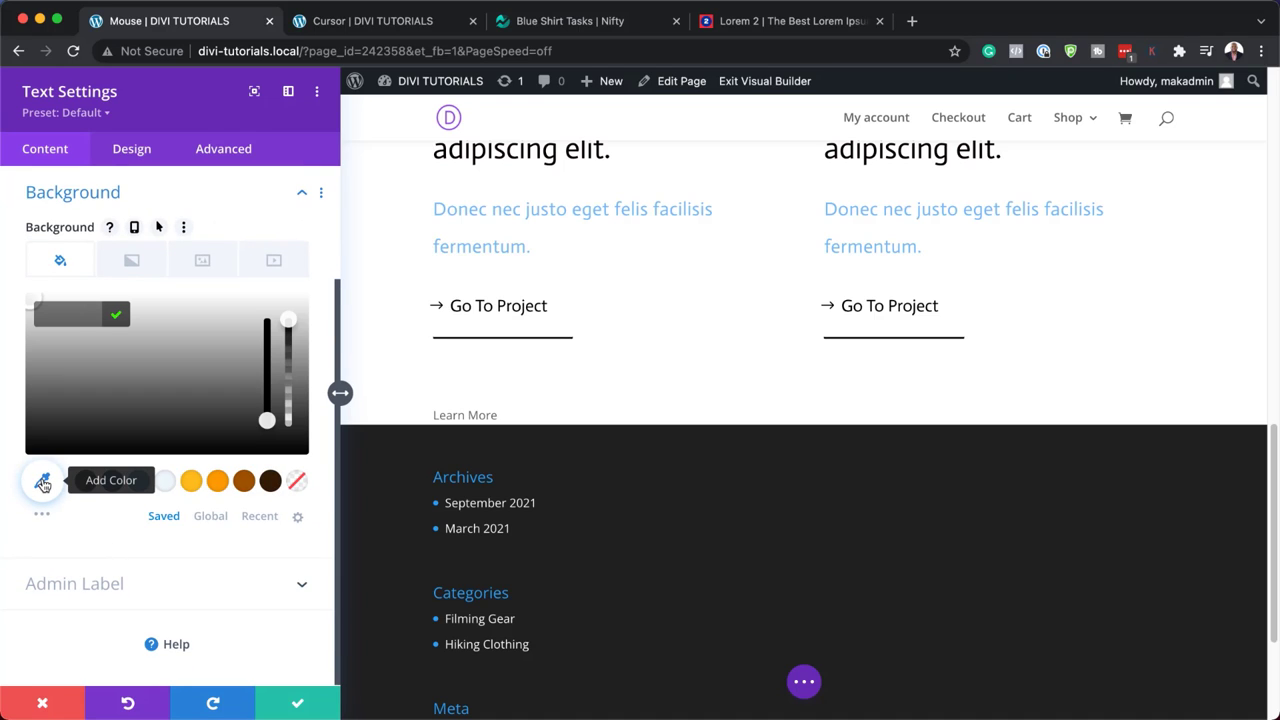
pyautogui.click(73, 316)
pyautogui.write('#47669b')
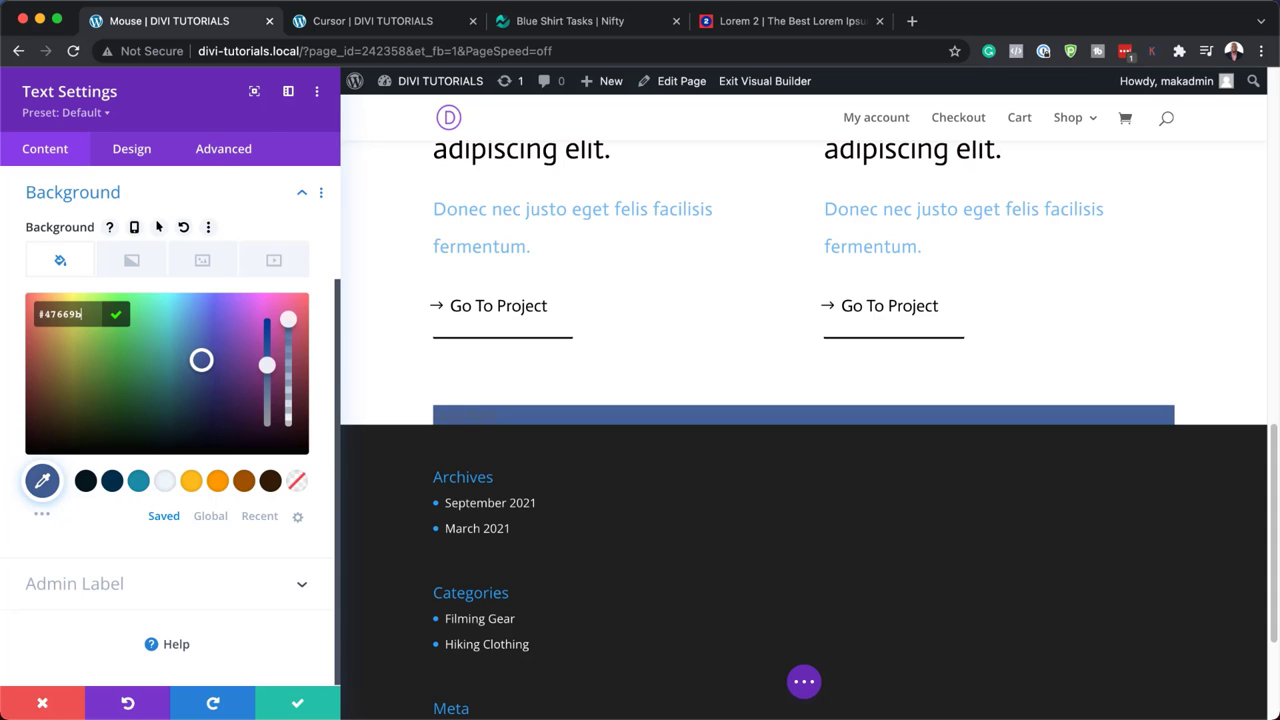
# - Set the "Learn More" text font to Actor with a Bold font weight
pyautogui.click(134, 149)
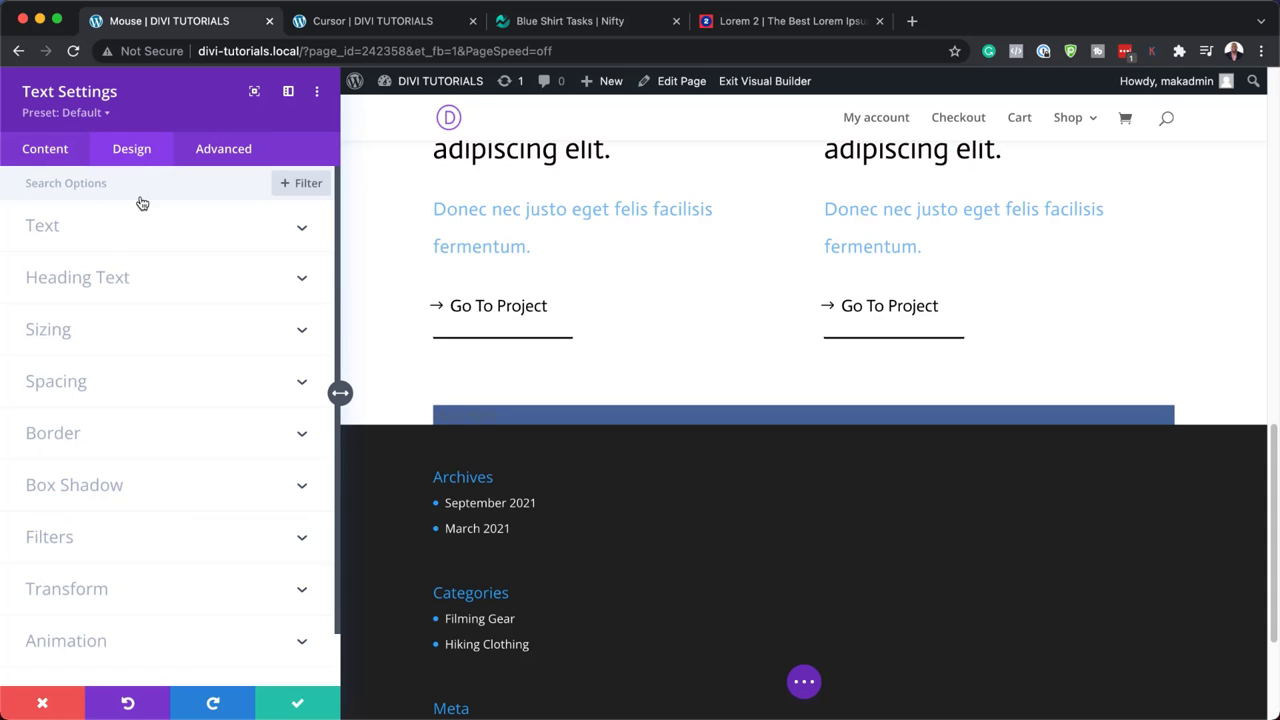
pyautogui.click(63, 226)
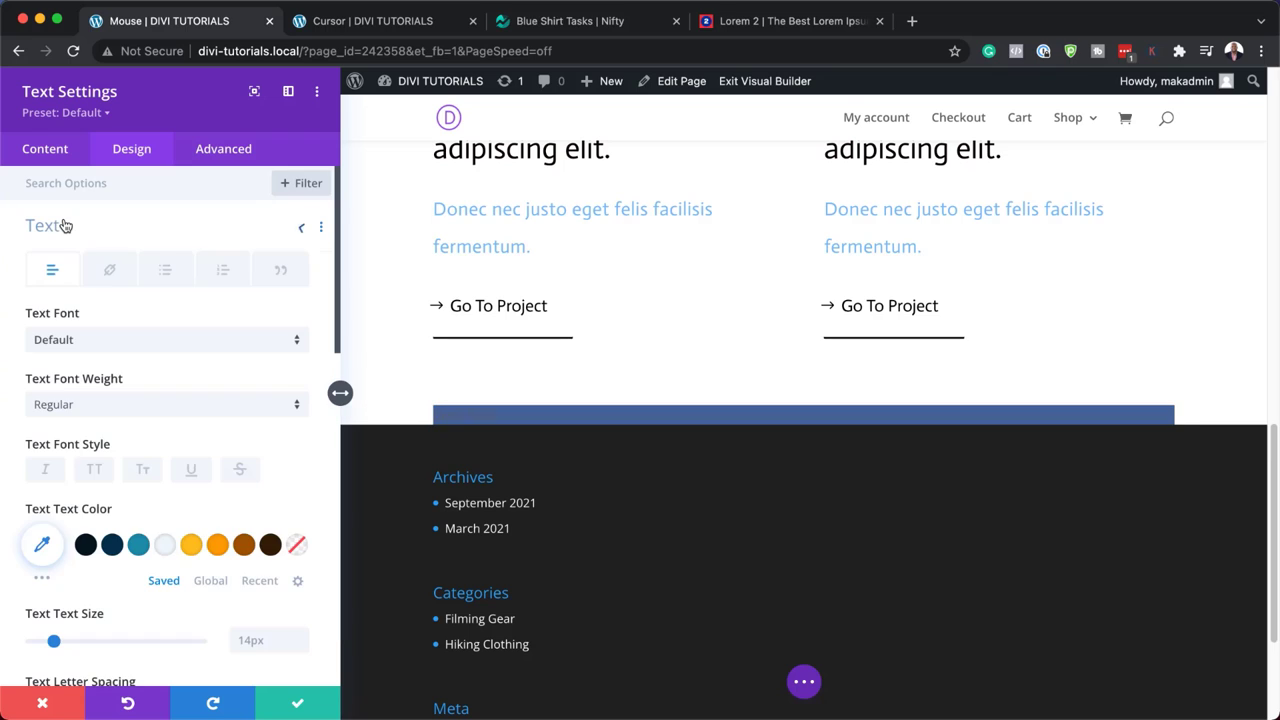
pyautogui.click(97, 343)
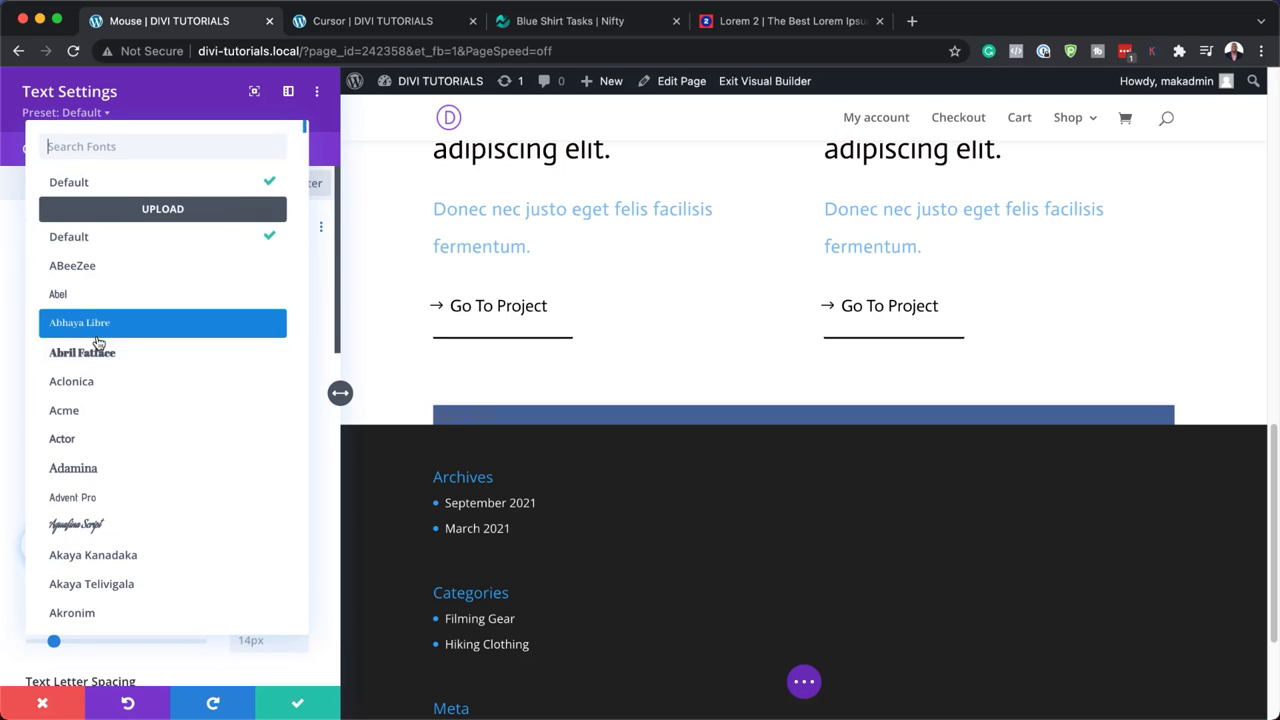
pyautogui.write('actor')
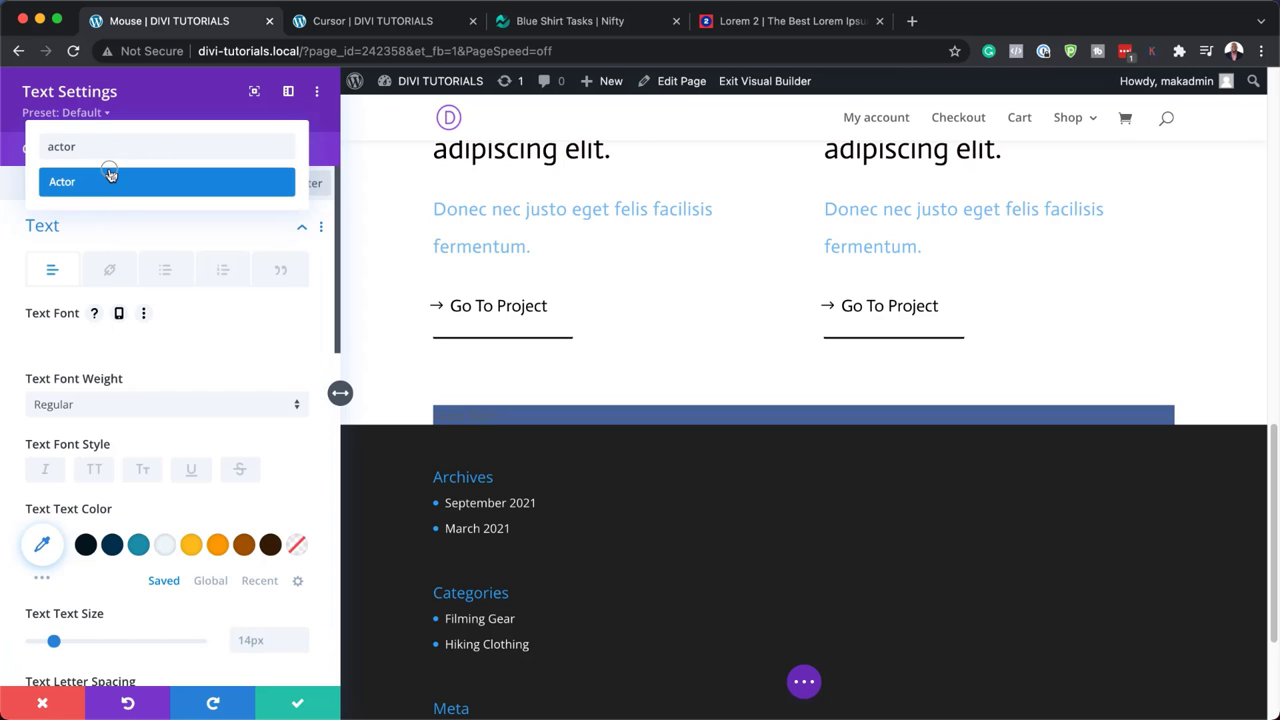
pyautogui.click(109, 171)
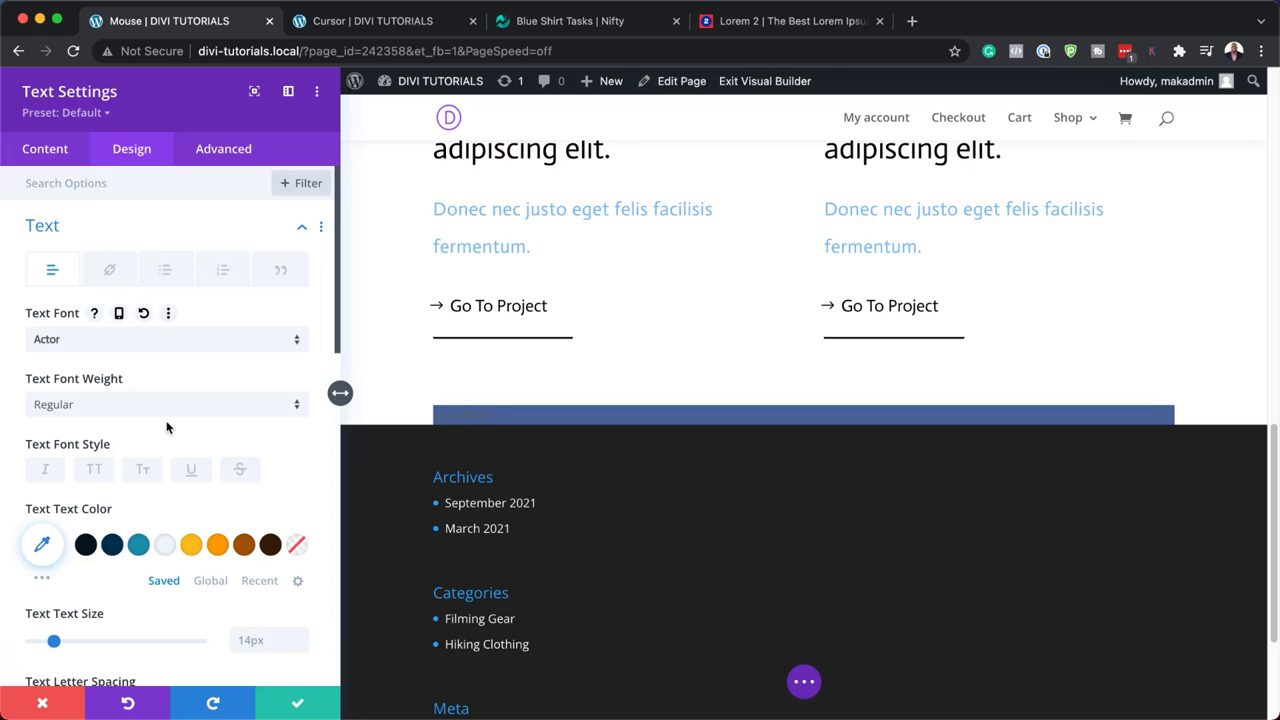
pyautogui.click(110, 406)
pyautogui.click(96, 451)
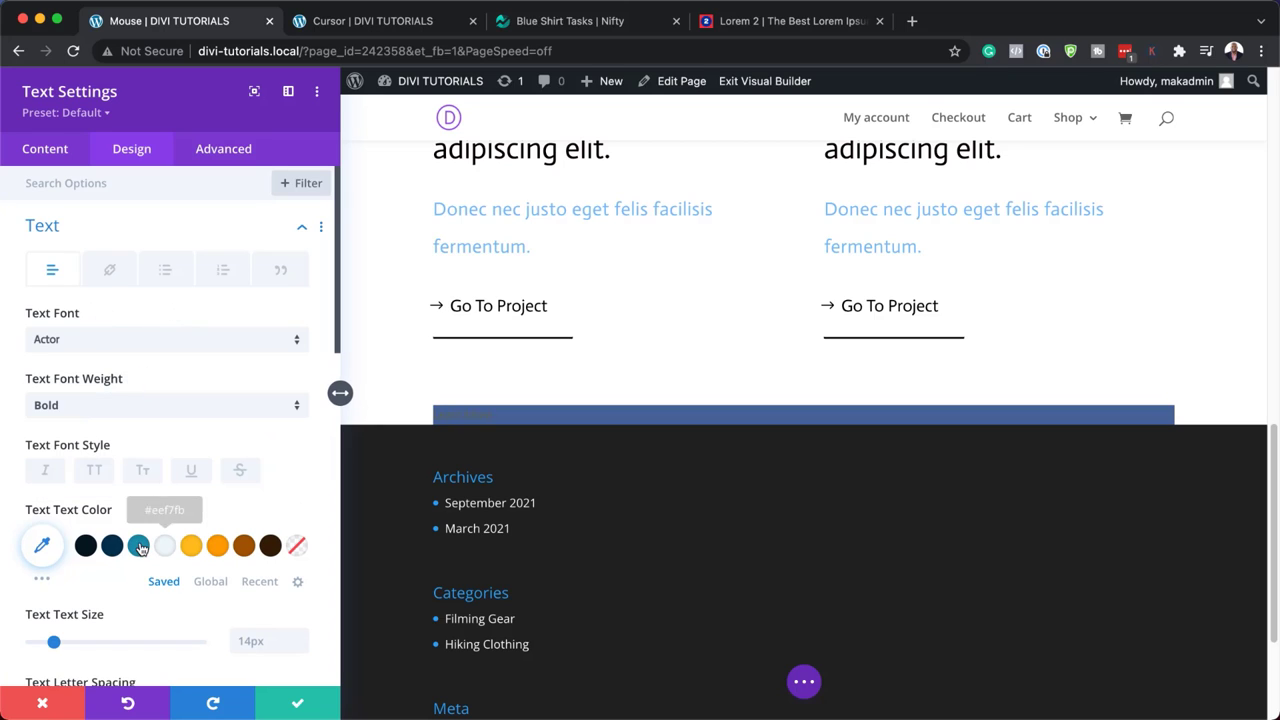
# - Set the "Learn More" text color to white, #ffffff
pyautogui.click(259, 583)
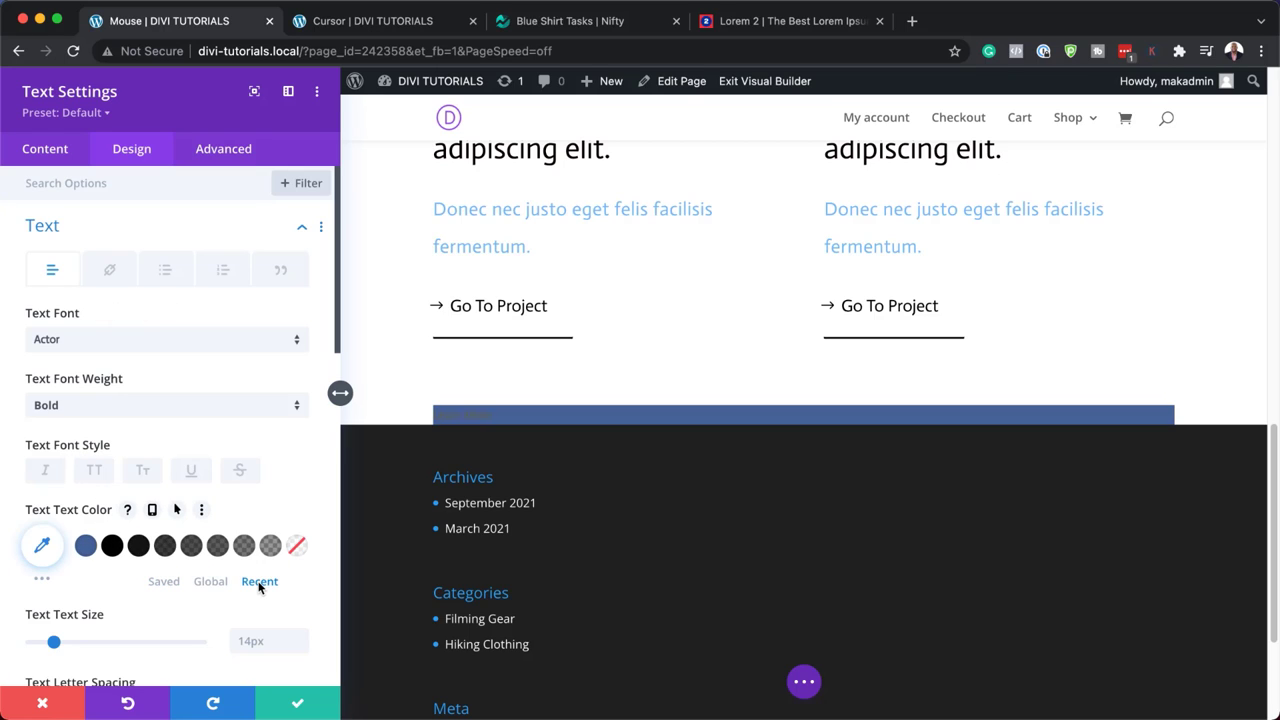
pyautogui.click(164, 582)
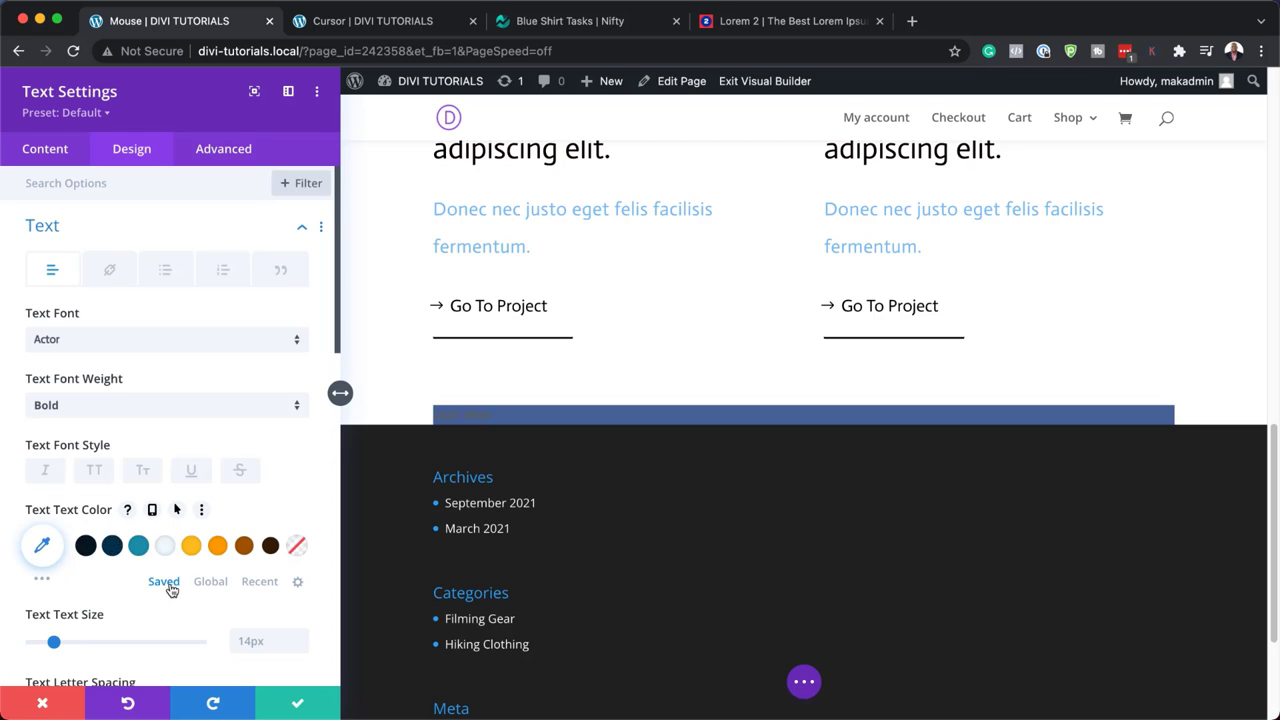
pyautogui.click(42, 545)
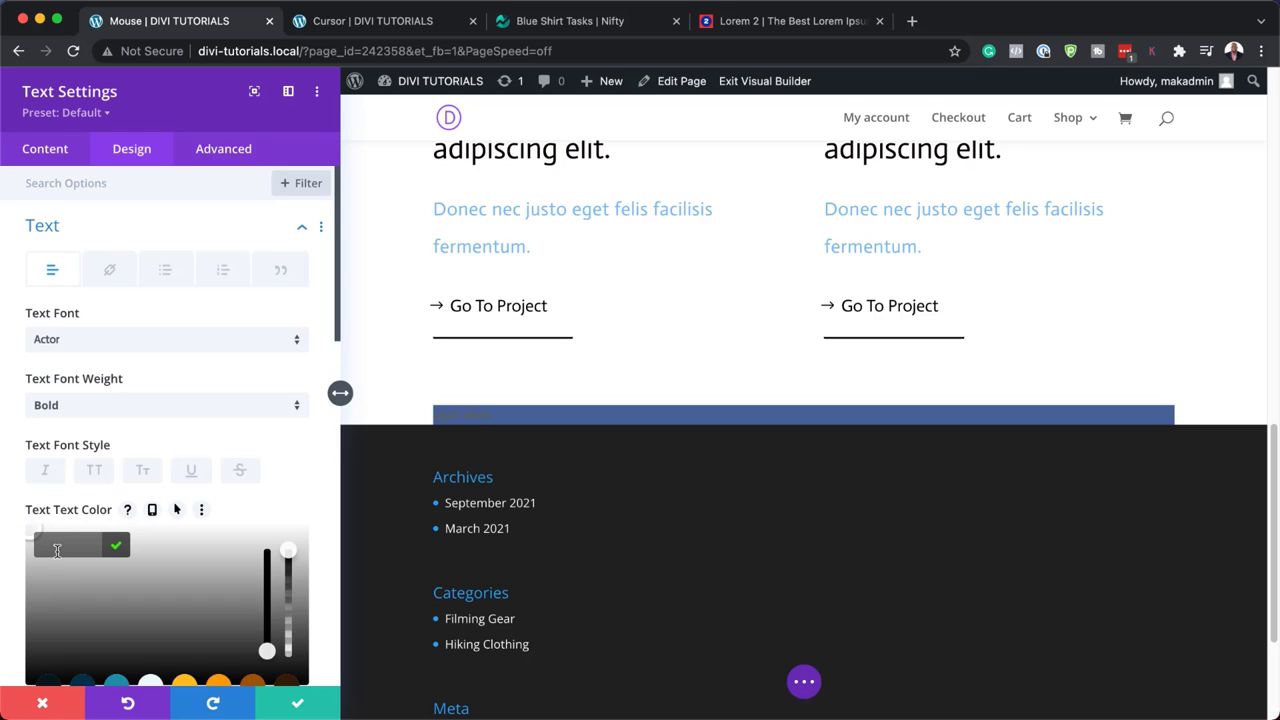
pyautogui.write('#ffffff')
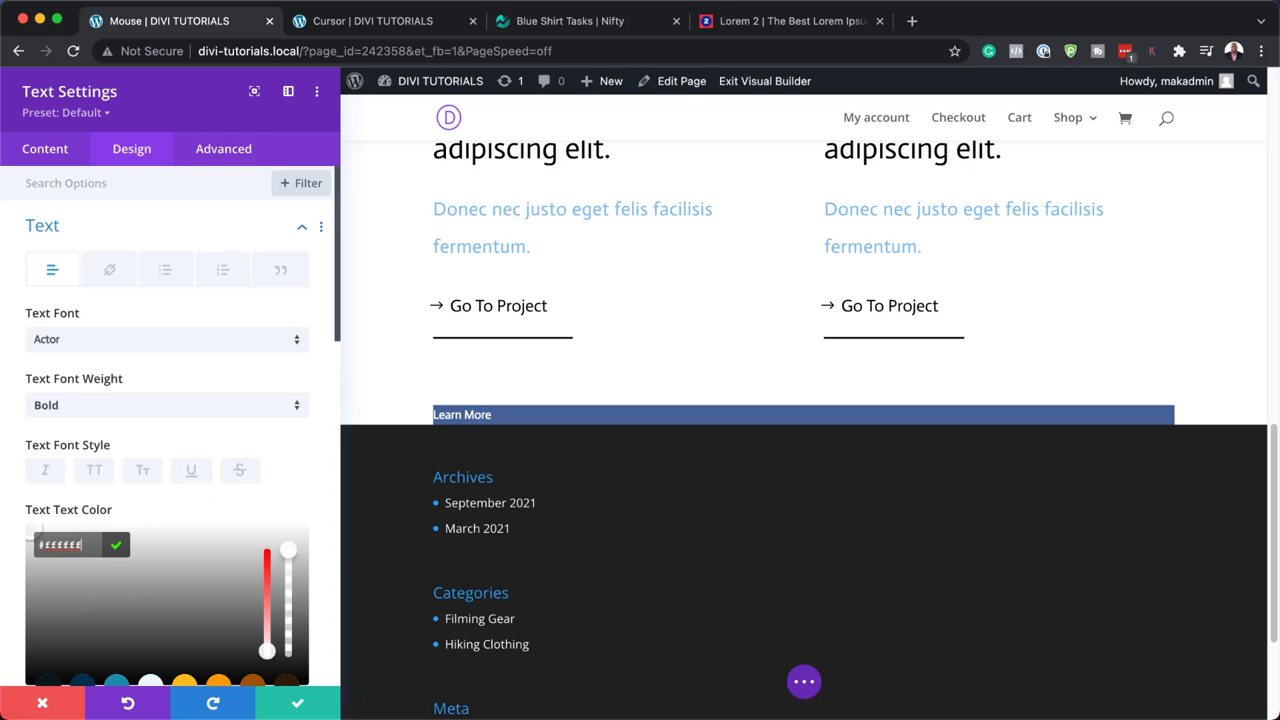
# - Give the "Learn More" text 2px letter spacing, center alignment and uppercase style
pyautogui.scroll(-5, 228, 492)
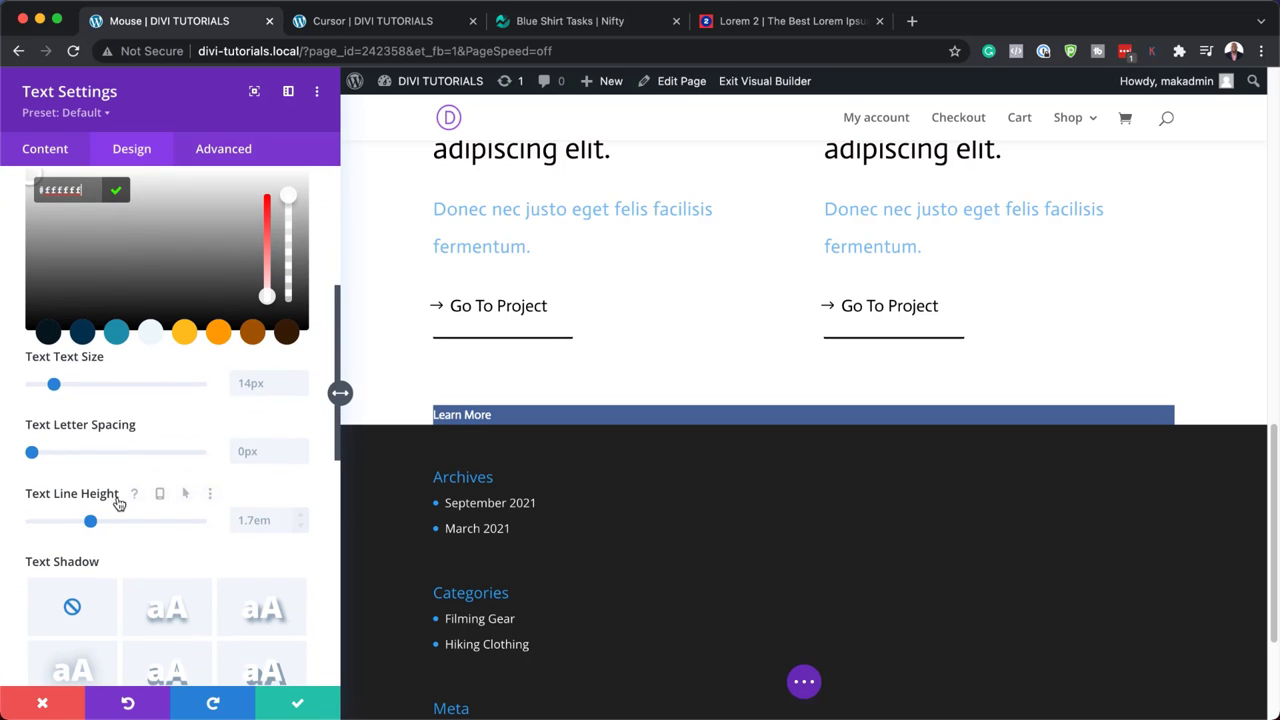
pyautogui.click(257, 451)
pyautogui.doubleClick(266, 350)
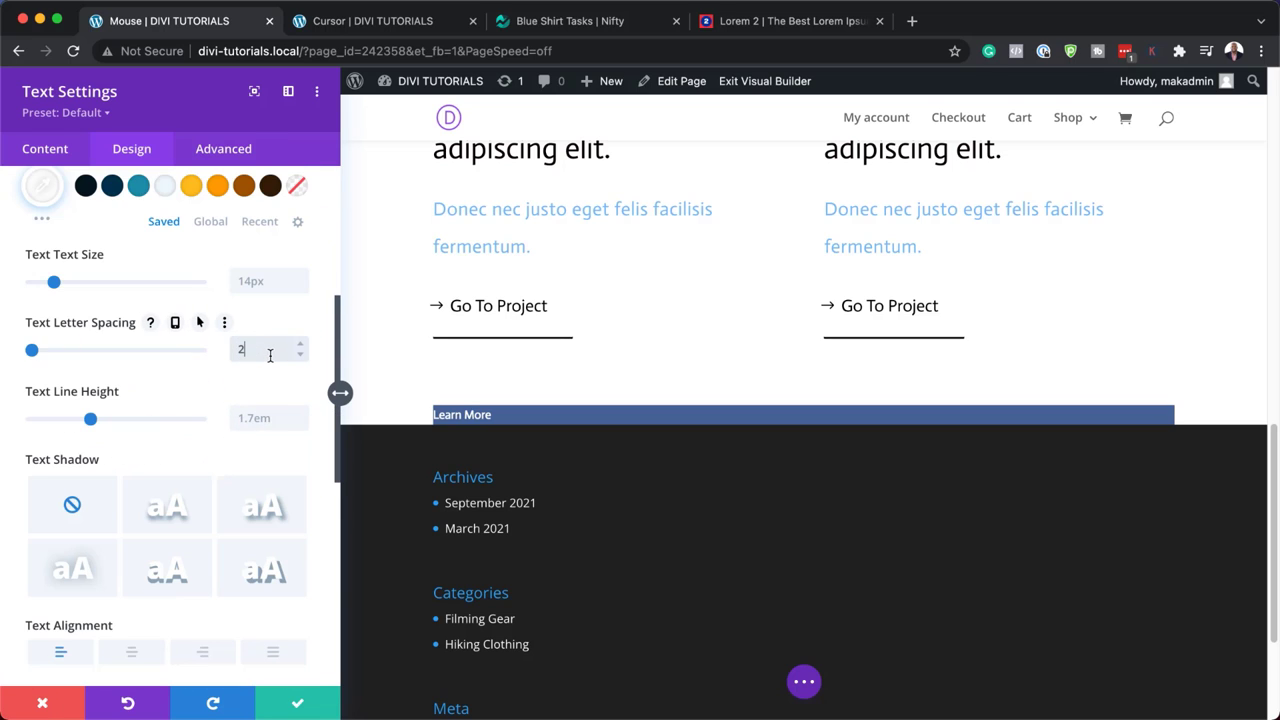
pyautogui.write('2px')
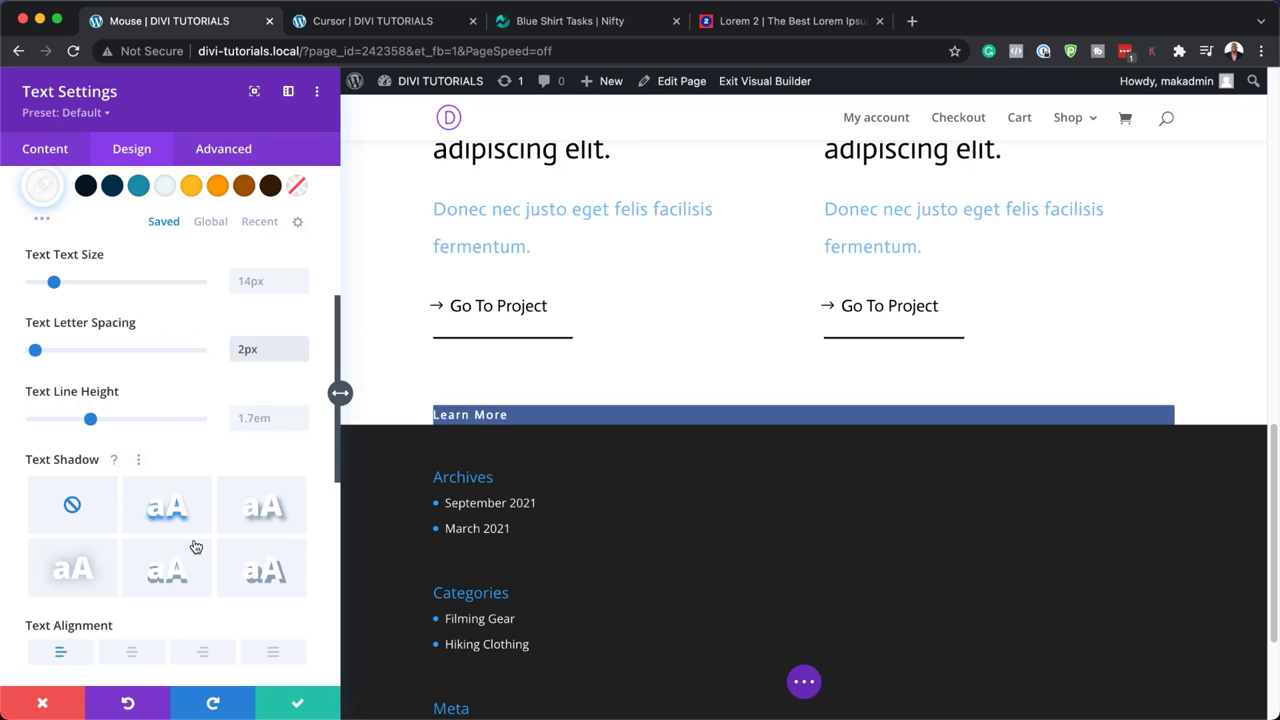
pyautogui.click(136, 658)
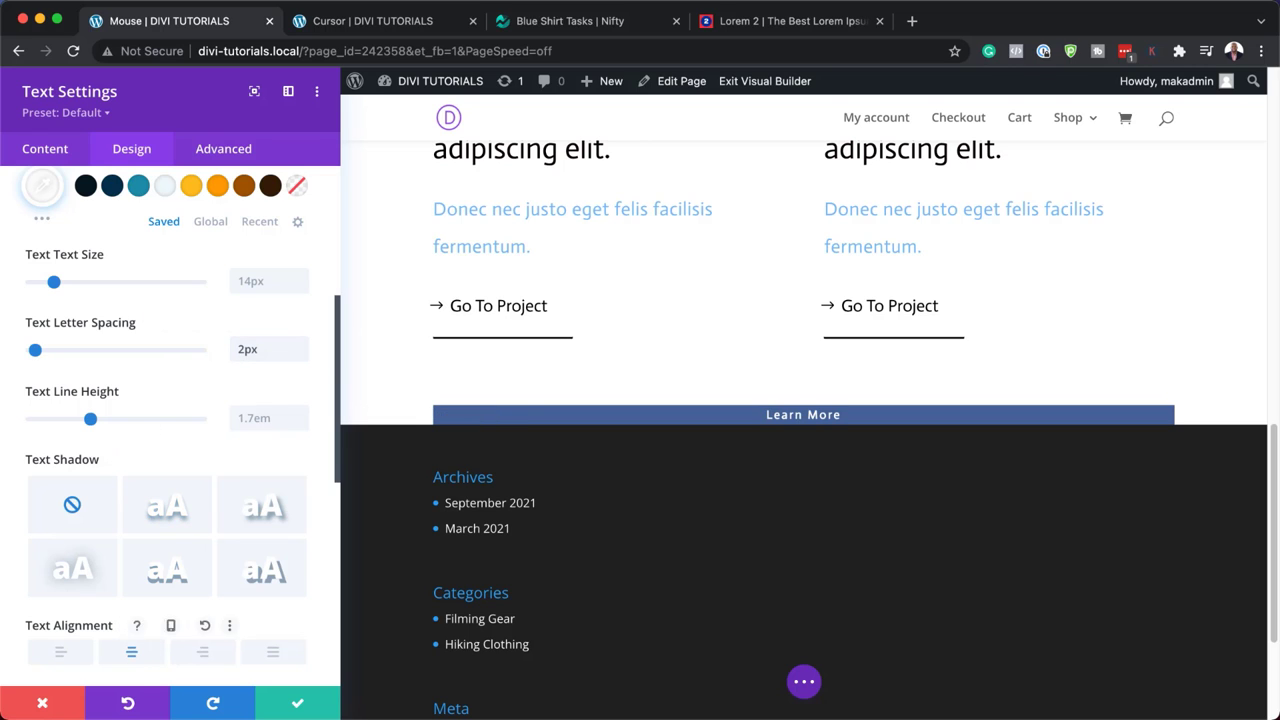
pyautogui.scroll(5, 183, 408)
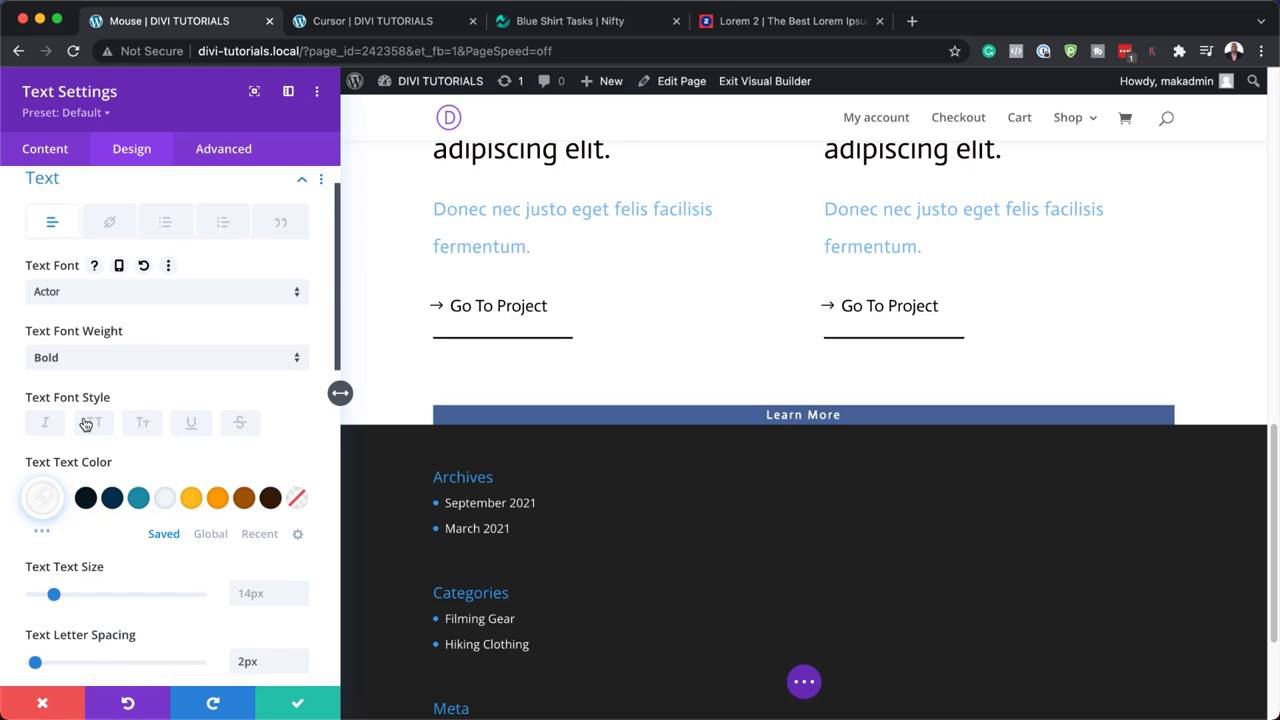
pyautogui.click(94, 423)
# - Set both the width and the height of the "Learn More" text module to 150px
pyautogui.scroll(-10, 279, 497)
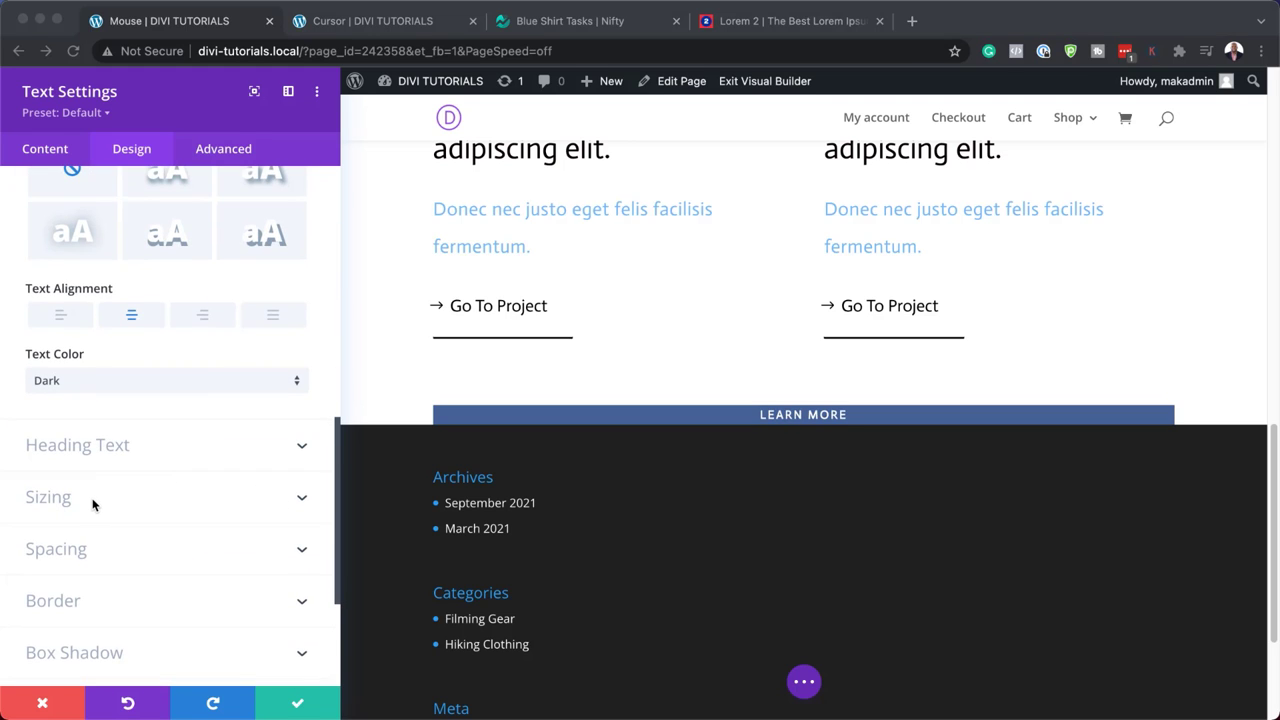
pyautogui.click(68, 494)
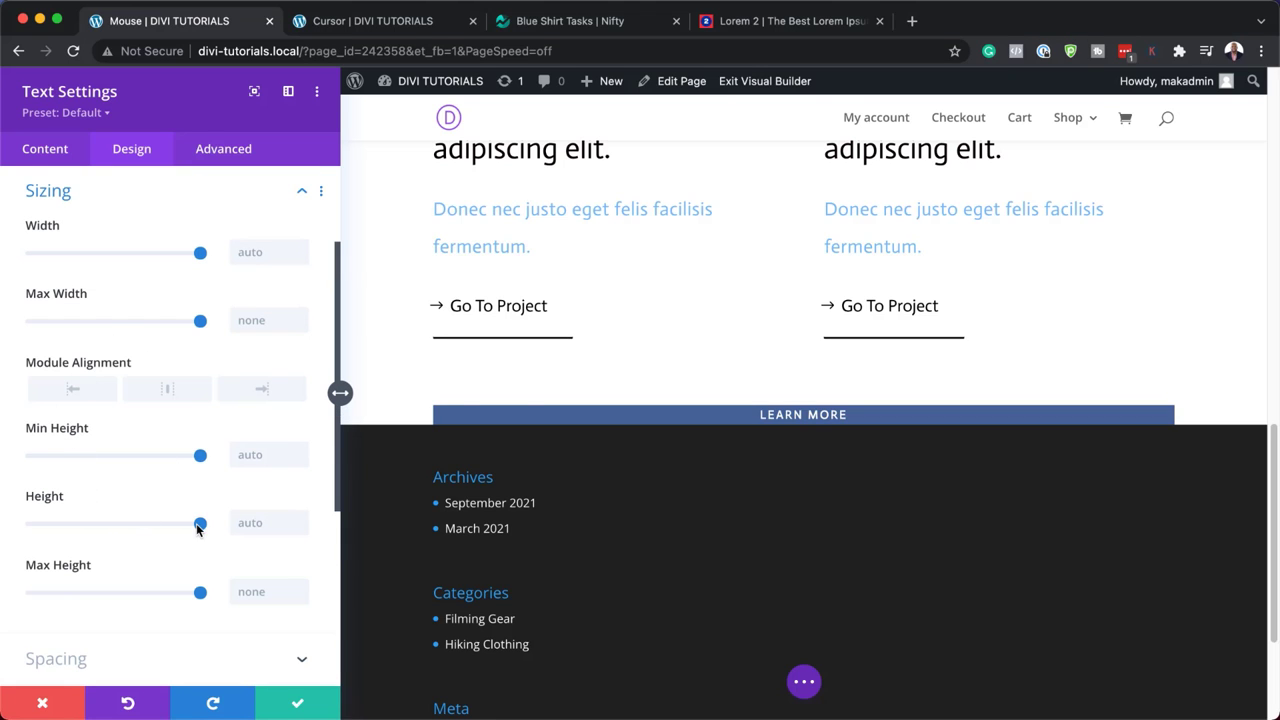
pyautogui.click(268, 252)
pyautogui.write('150px')
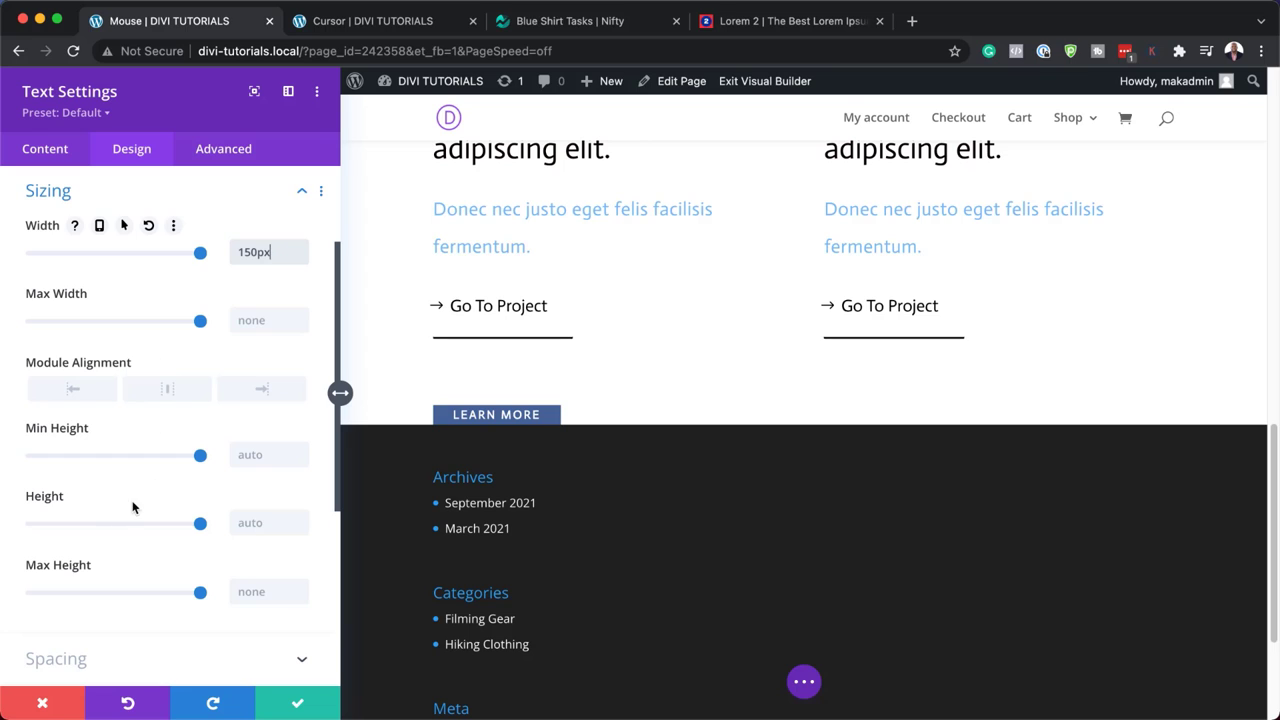
pyautogui.click(250, 523)
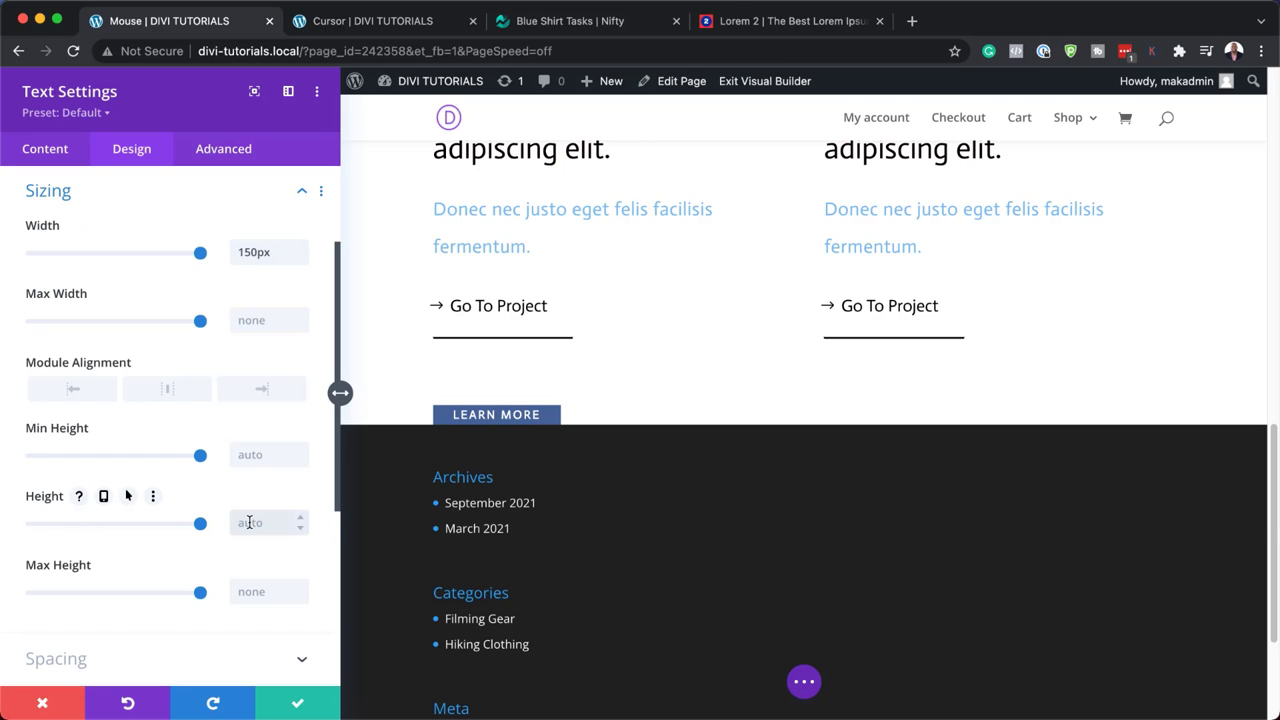
pyautogui.write('150px')
# - Round all four corners of the "Learn More" text module by 100px
pyautogui.scroll(-5, 190, 540)
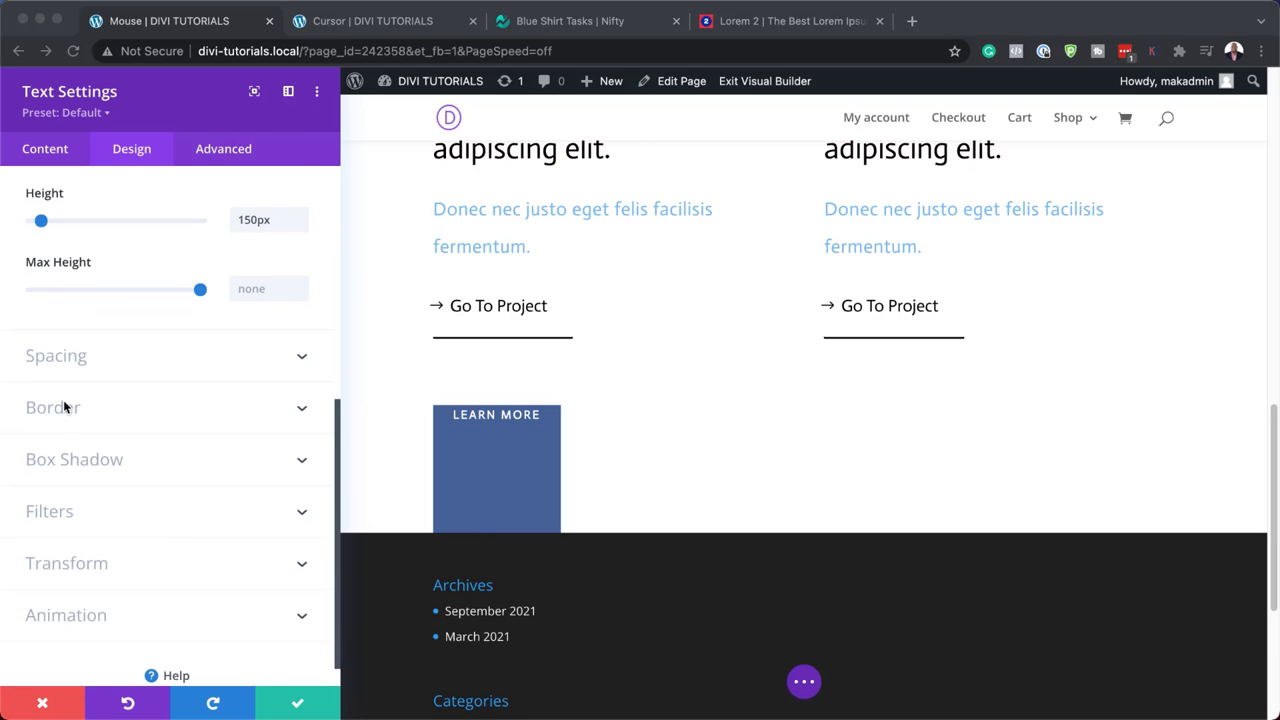
pyautogui.click(63, 406)
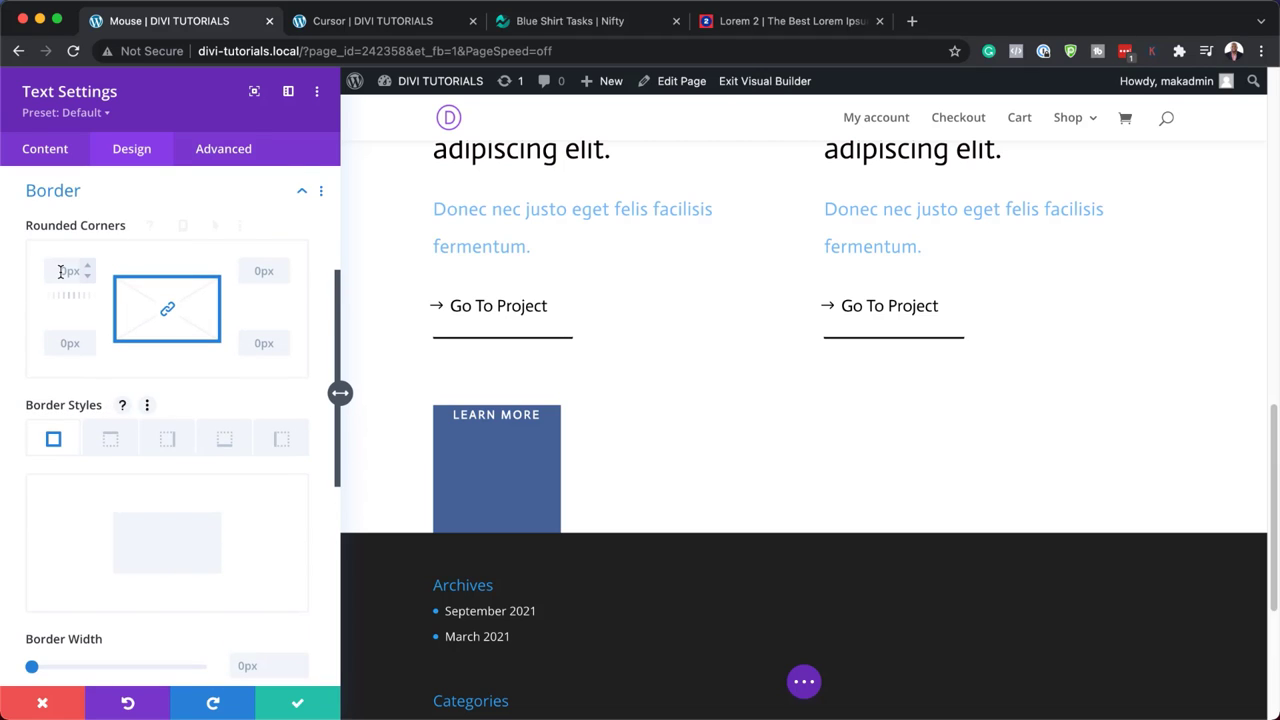
pyautogui.click(61, 272)
pyautogui.write('100px')
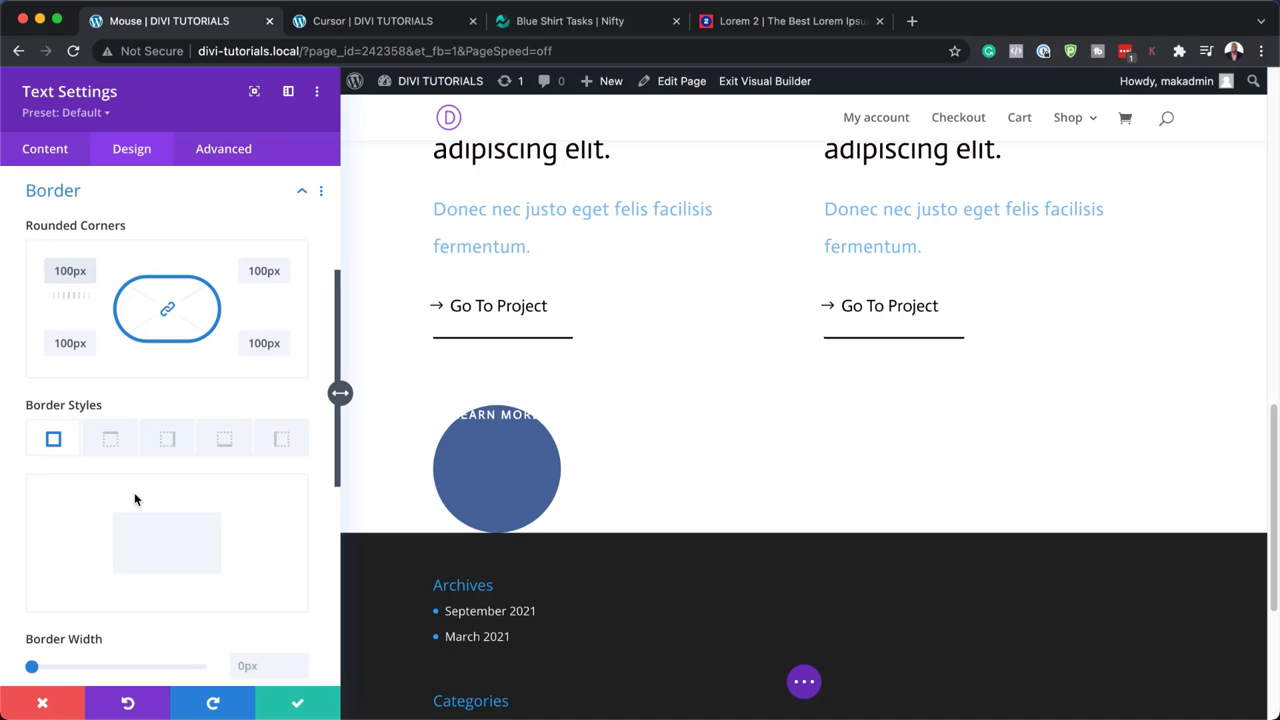
# - Give the "Learn More" text module an inner box shadow with 0px blur strength and 20px spread strength
pyautogui.scroll(-6, 154, 520)
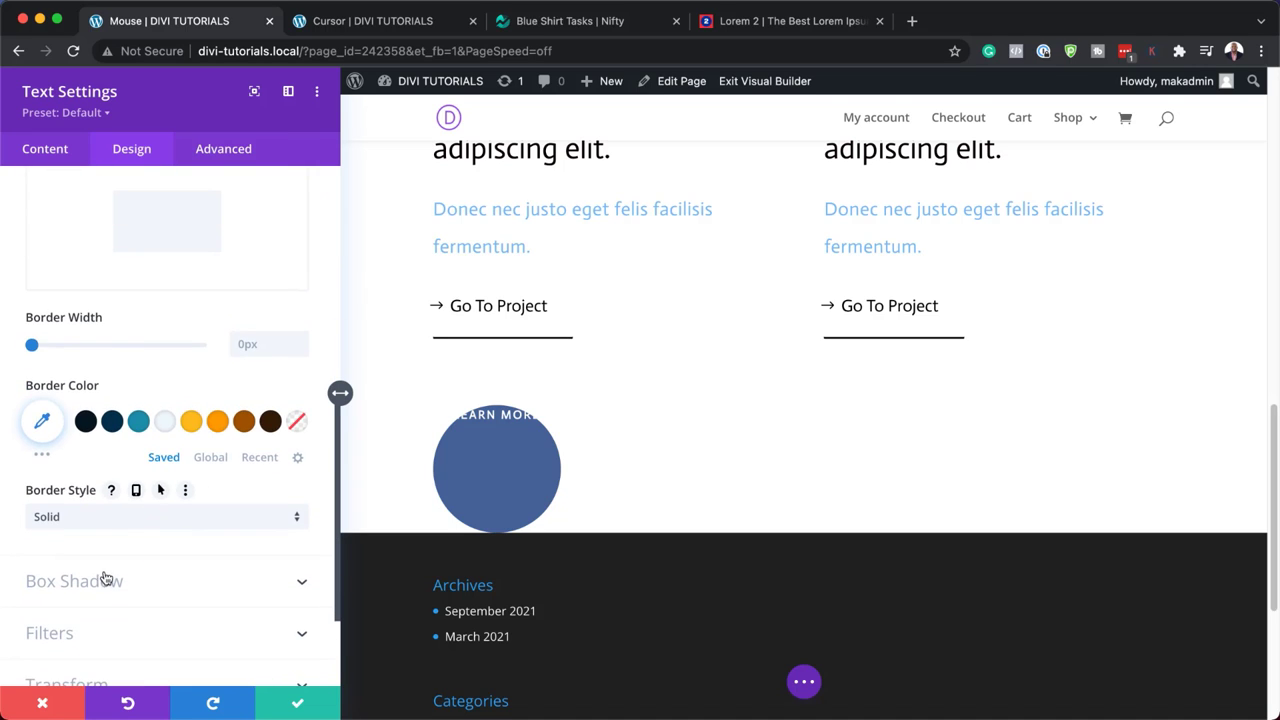
pyautogui.click(106, 581)
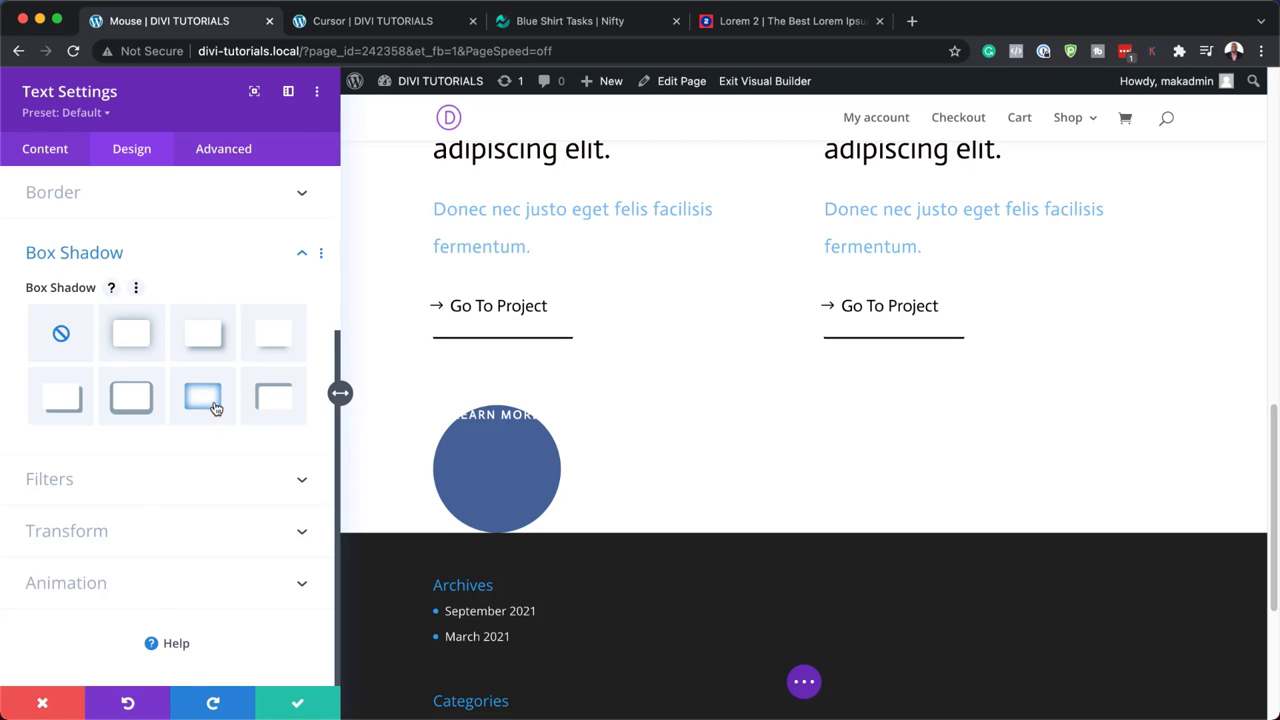
pyautogui.click(213, 406)
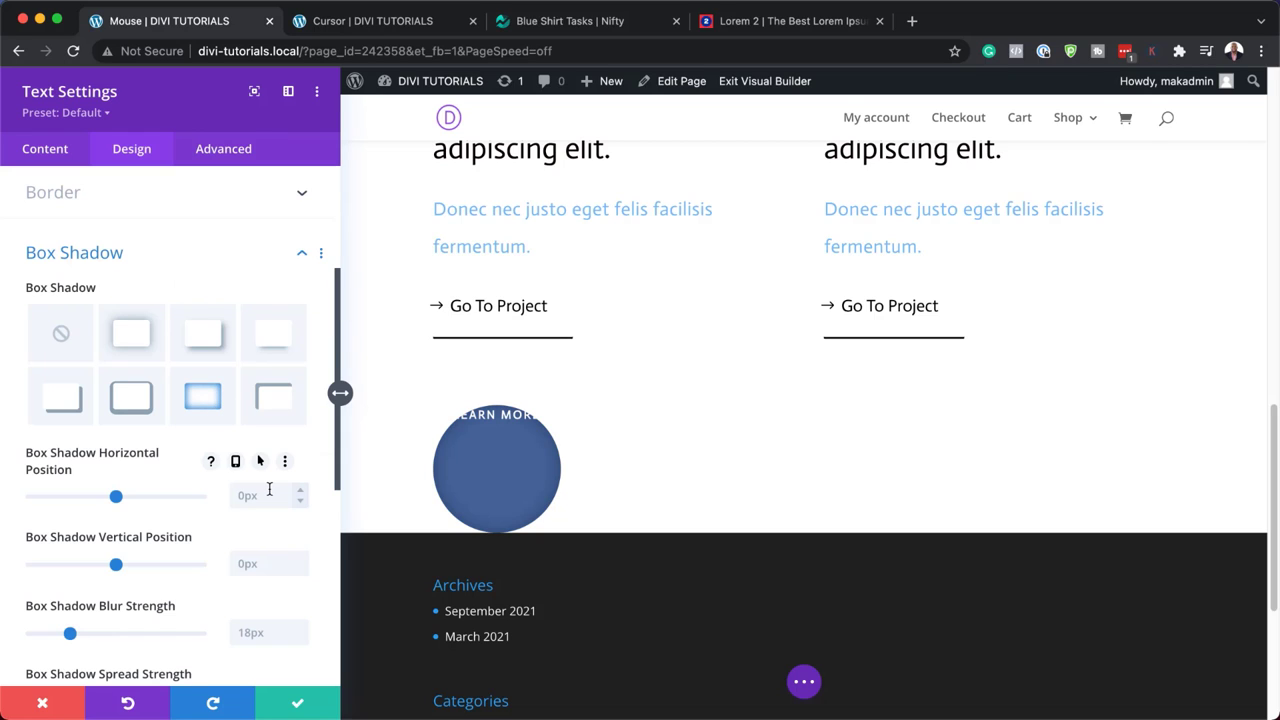
pyautogui.scroll(-1, 262, 524)
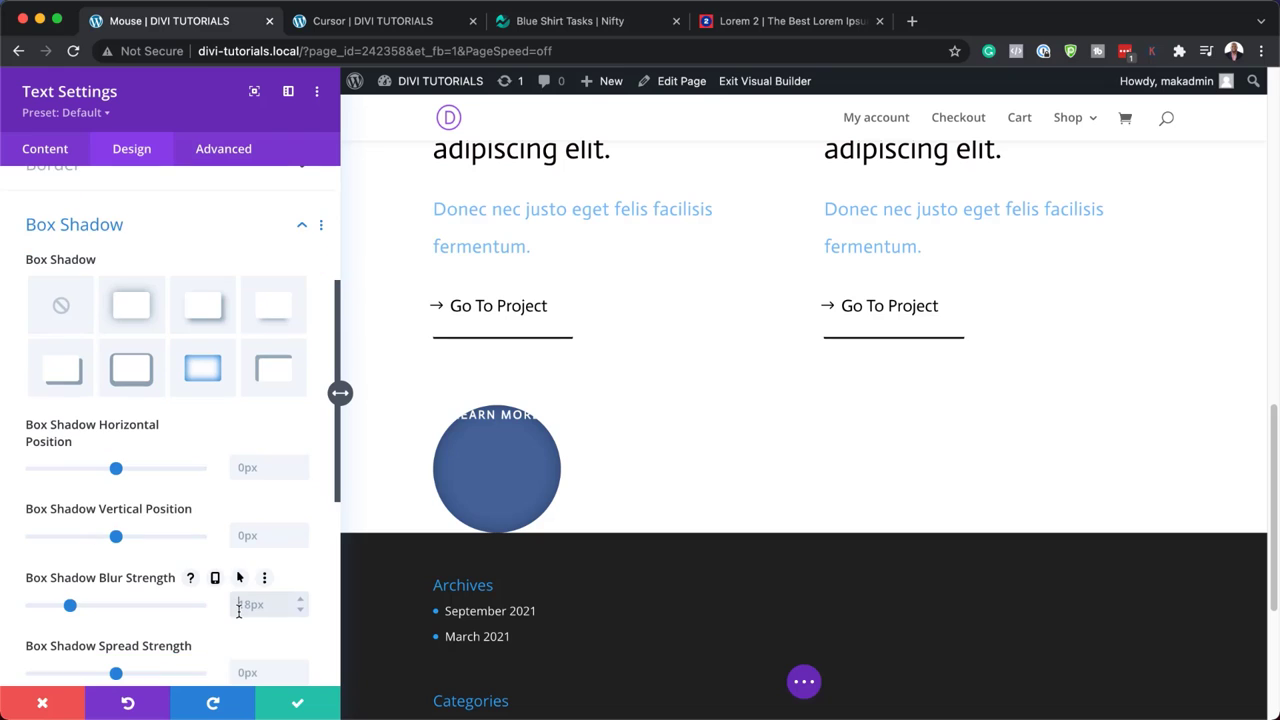
pyautogui.click(242, 605)
pyautogui.write('0')
pyautogui.scroll(-2, 240, 608)
pyautogui.click(243, 613)
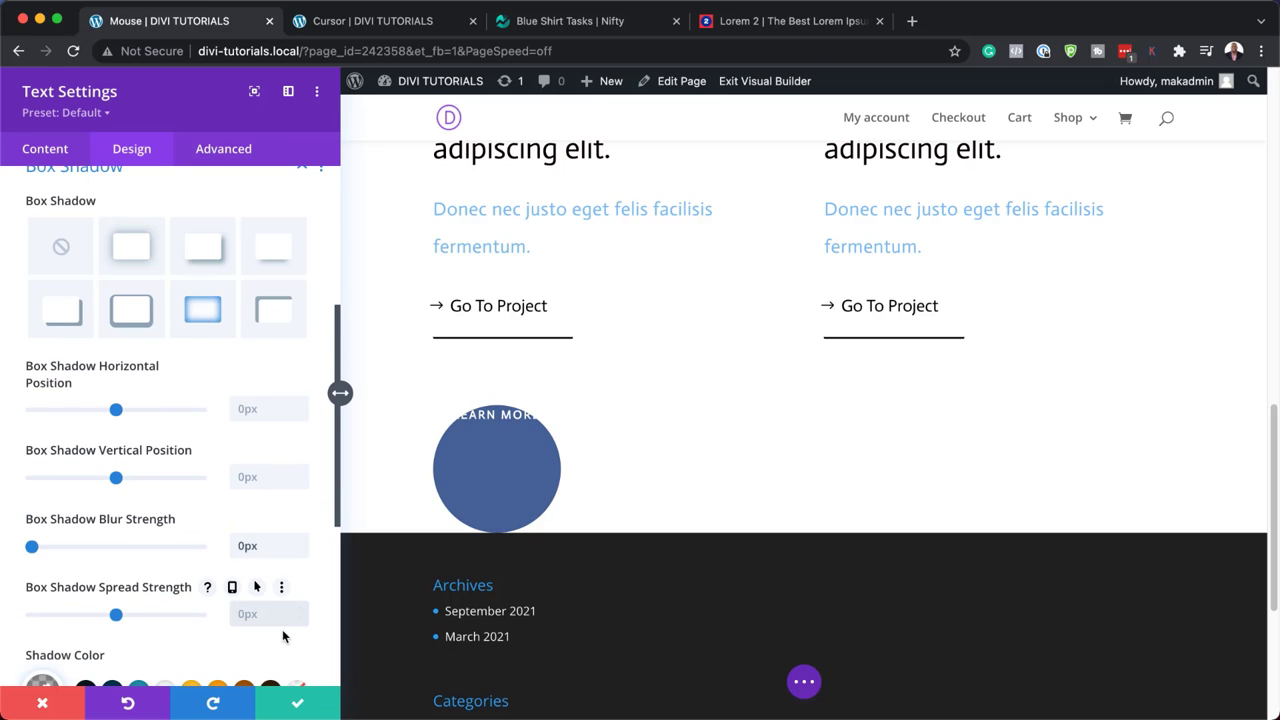
pyautogui.write('20')
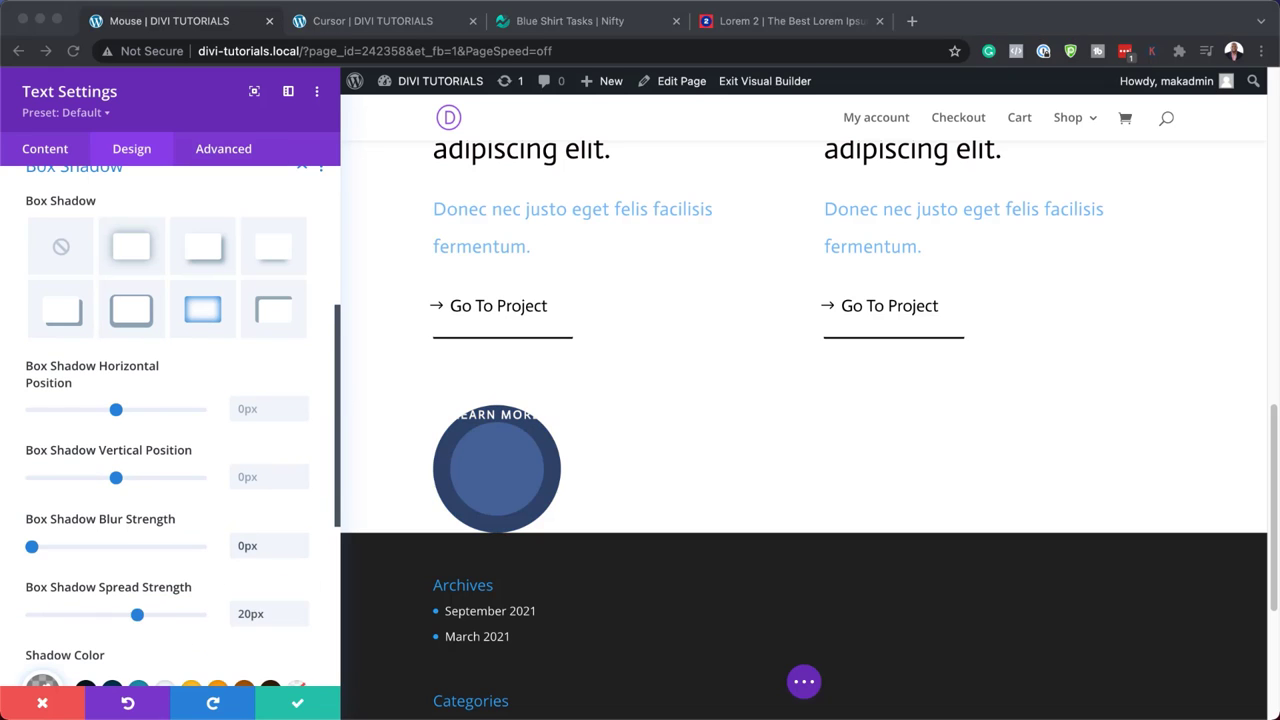
# - Set the box shadow color of the "Learn More" text module to rgba(7,213,255,0.14)
pyautogui.scroll(-5, 229, 406)
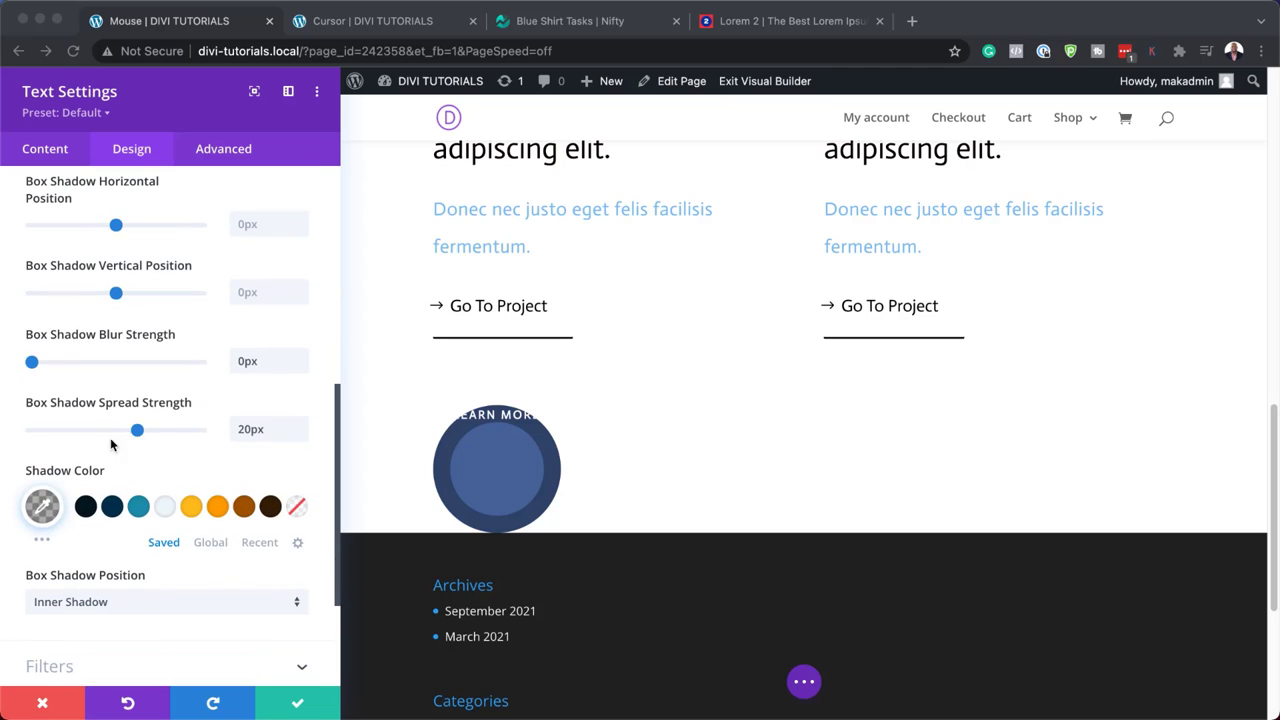
pyautogui.click(42, 508)
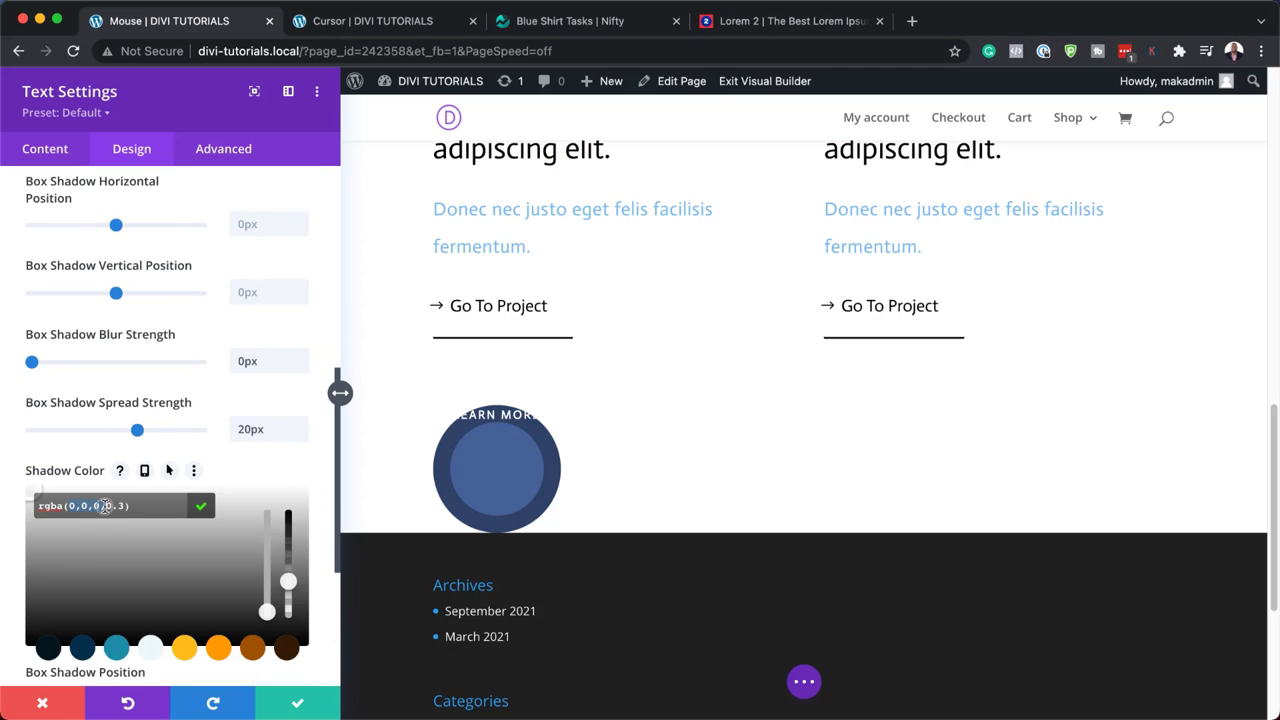
pyautogui.moveTo(104, 506)
pyautogui.mouseDown()
pyautogui.moveTo(122, 504)
pyautogui.moveTo(115, 522)
pyautogui.mouseUp()
pyautogui.write('7,213,255,0.14')
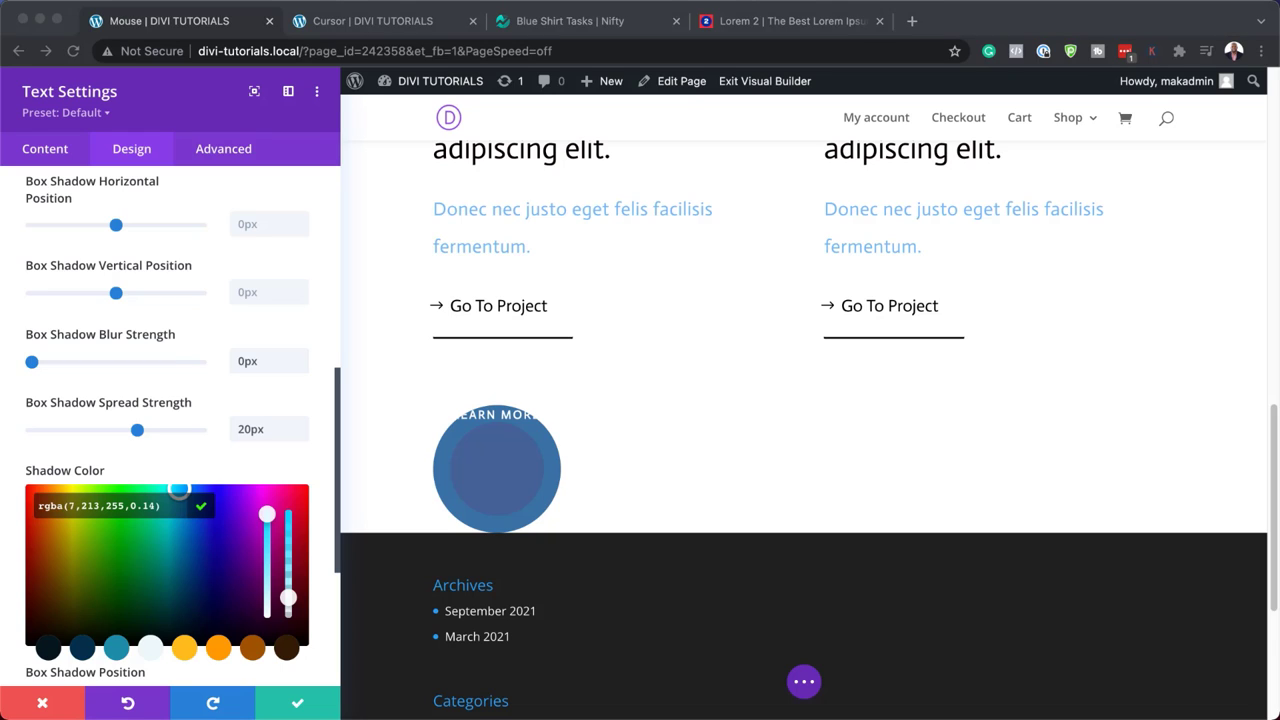
# - Assign the CSS class "cursor" to the "Learn More" text module
pyautogui.click(243, 150)
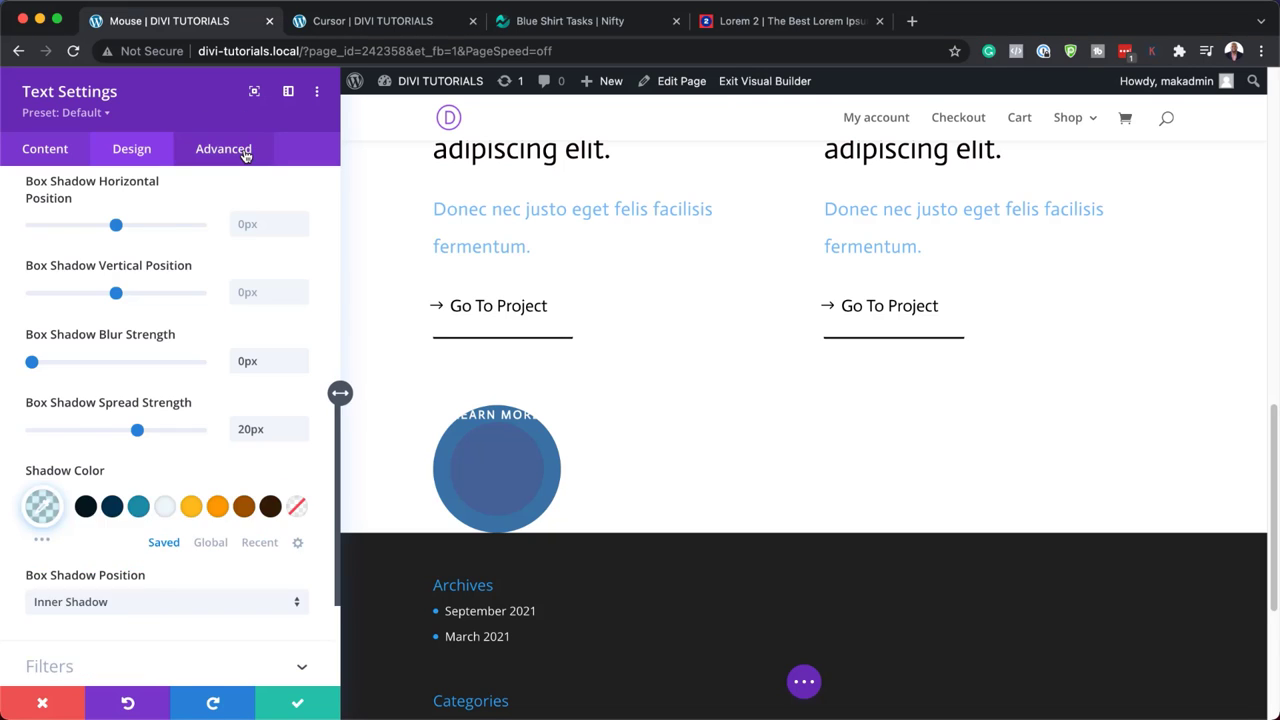
pyautogui.click(120, 232)
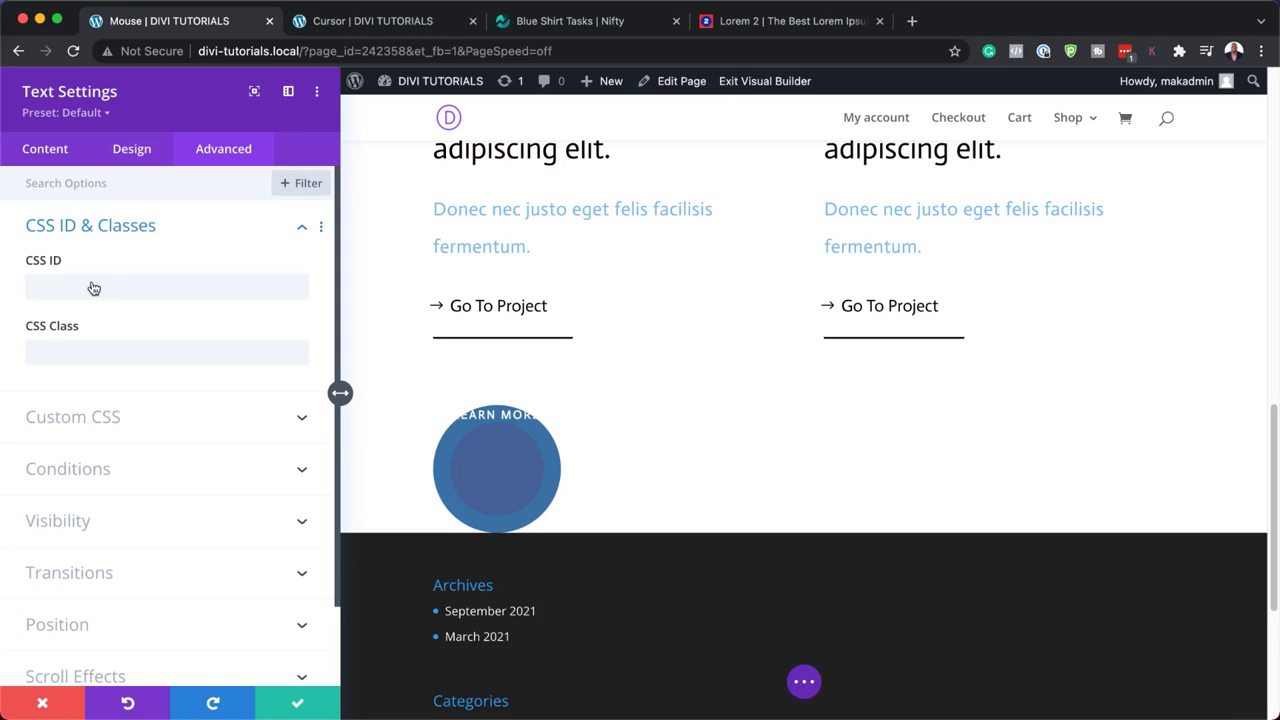
pyautogui.click(120, 363)
pyautogui.write('cursor')
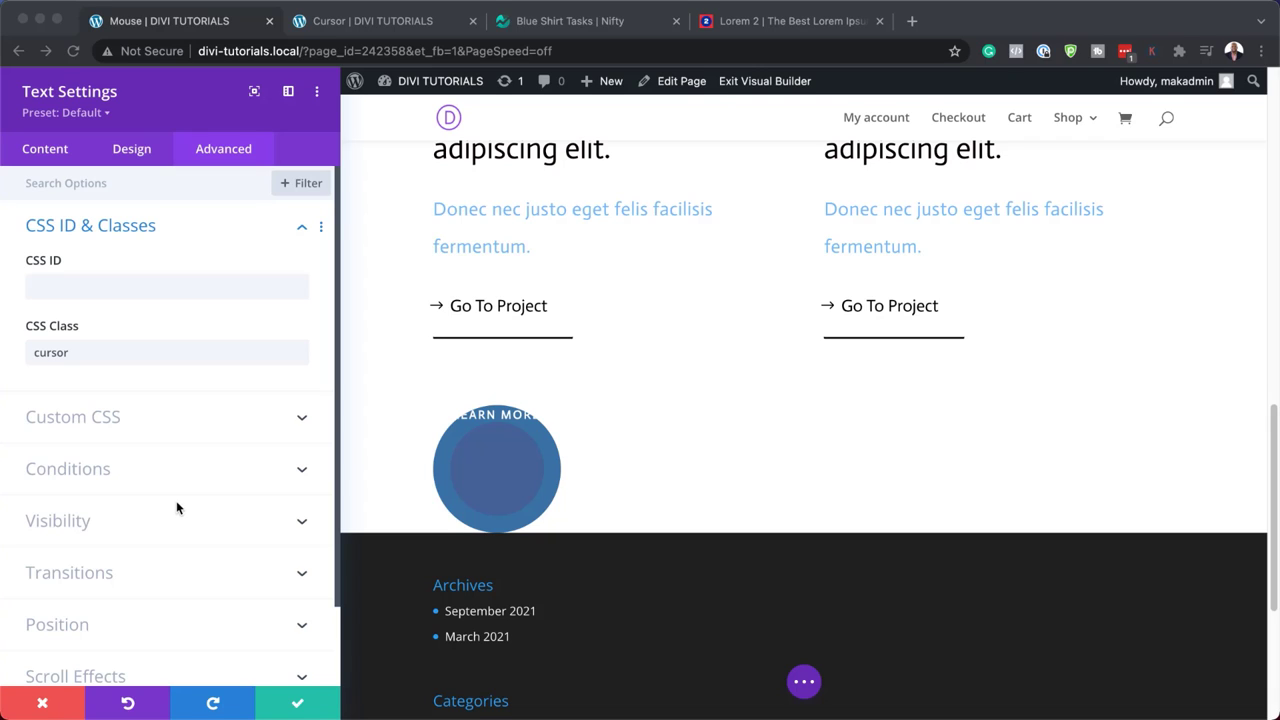
# - Add main element CSS inside style tags: transition: all .1s linear; pointer-events: none; display: flex; justify-content: center; align-items: center;
pyautogui.scroll(-2, 182, 497)
pyautogui.click(105, 370)
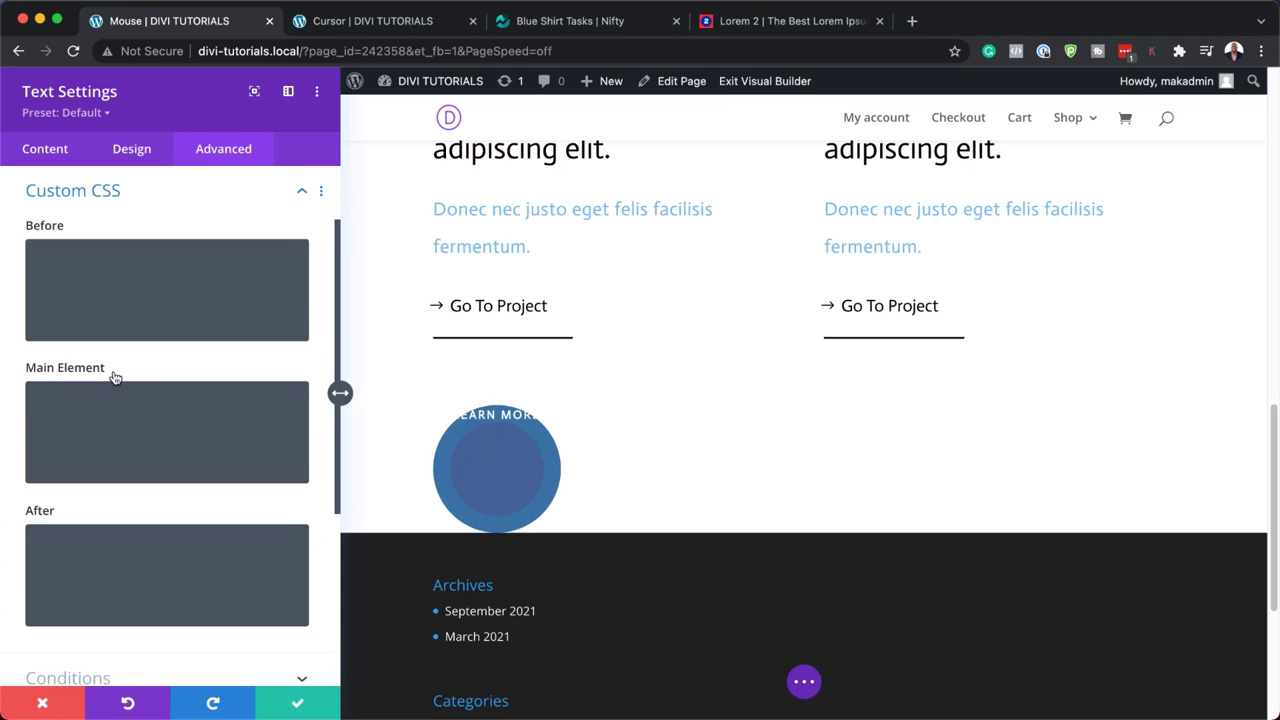
pyautogui.click(94, 401)
pyautogui.write('<')
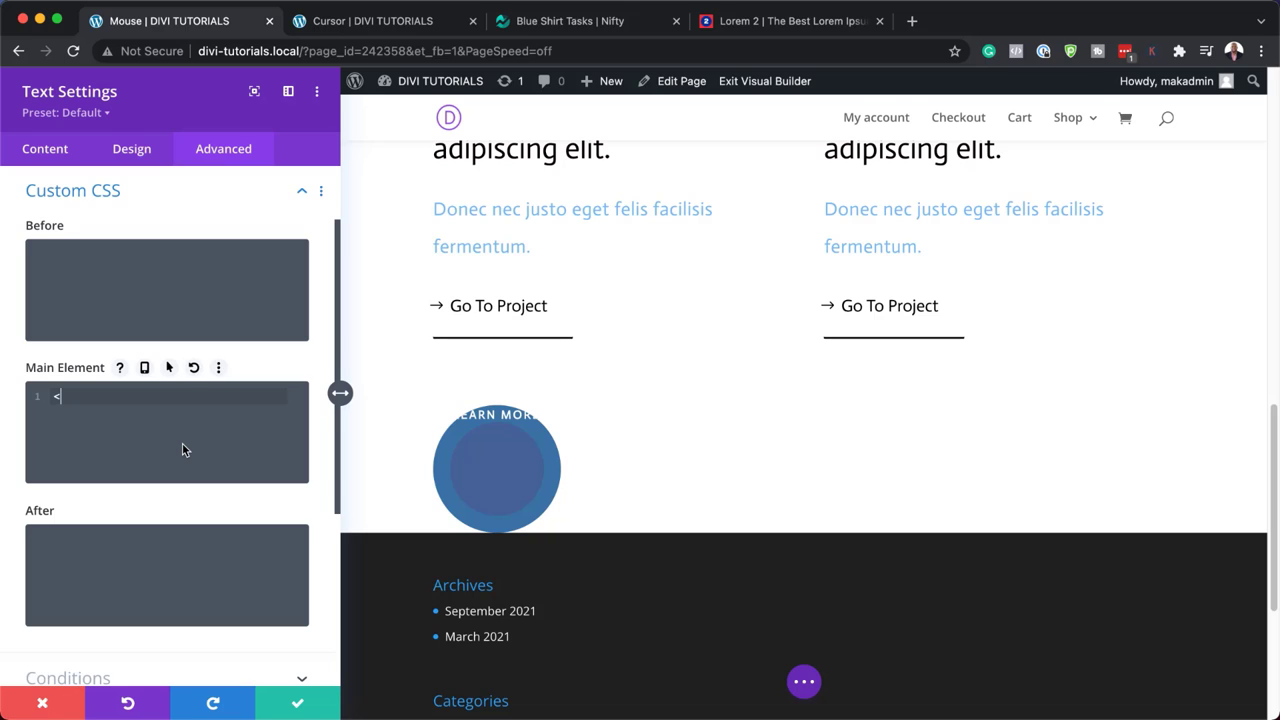
pyautogui.write('st')
pyautogui.press('Tab')
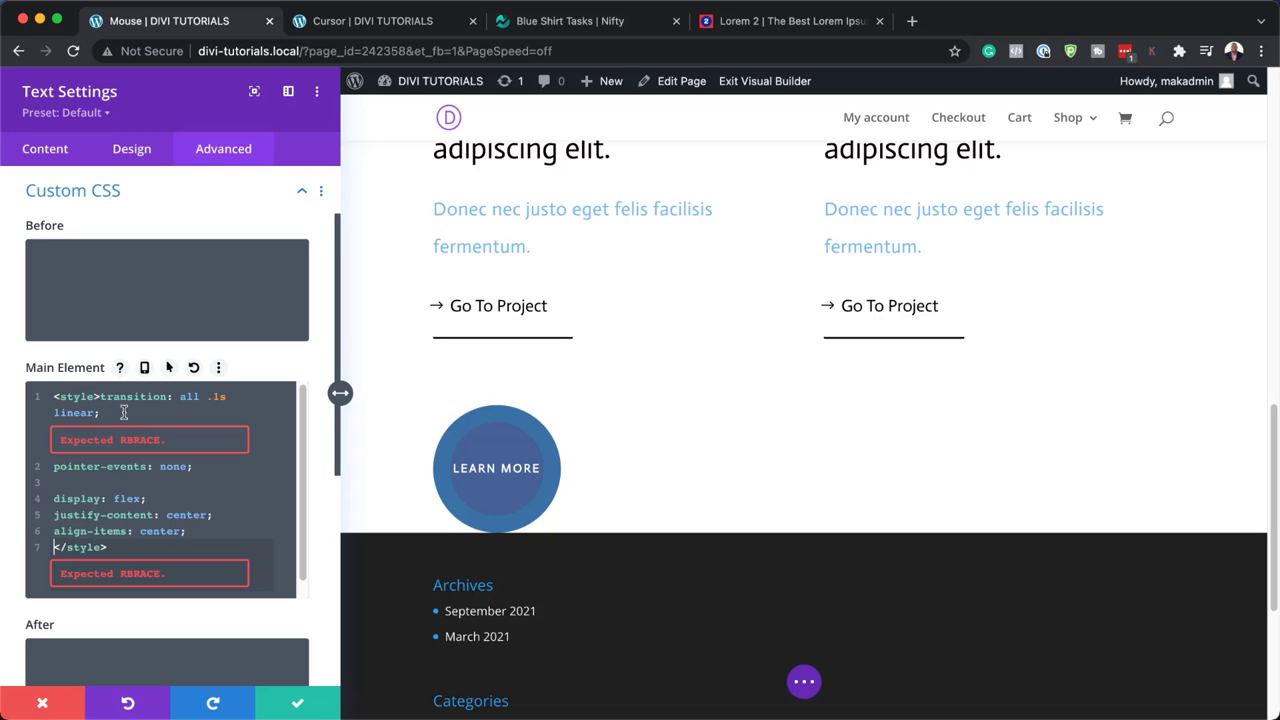
pyautogui.press('Return')
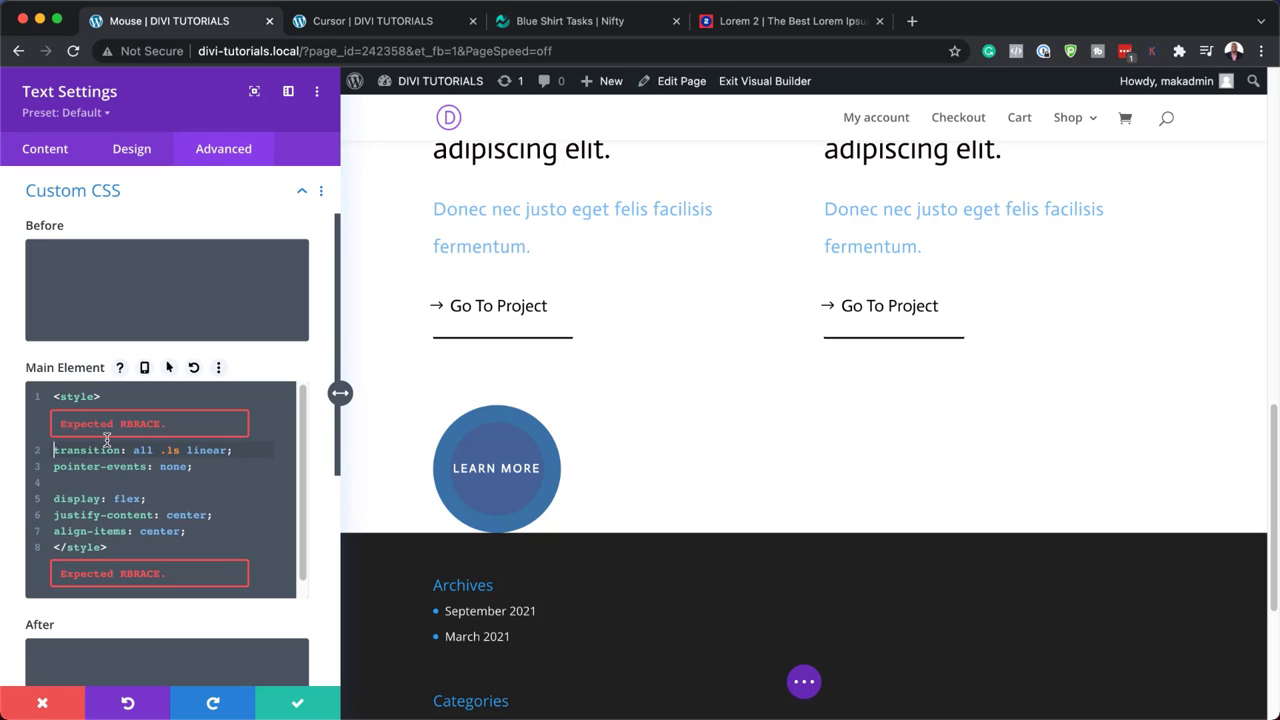
pyautogui.moveTo(56, 397); pyautogui.dragTo(104, 398)
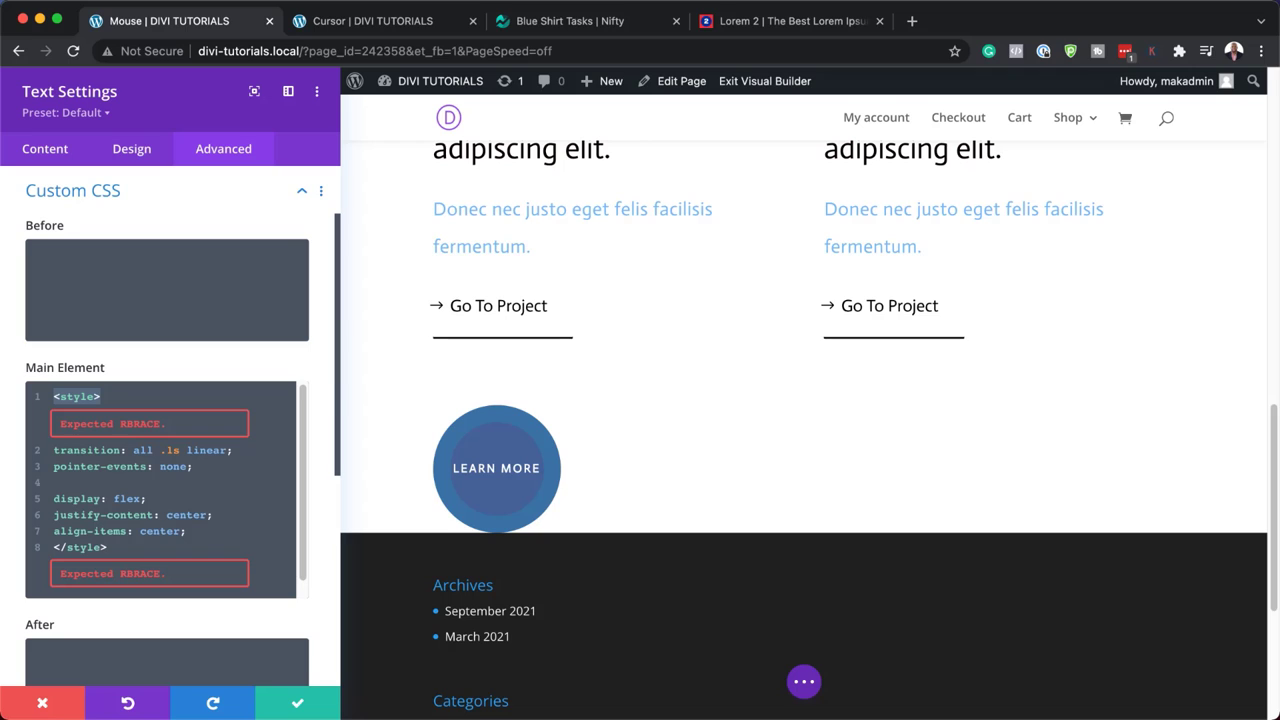
pyautogui.scroll(-1, 150, 500)
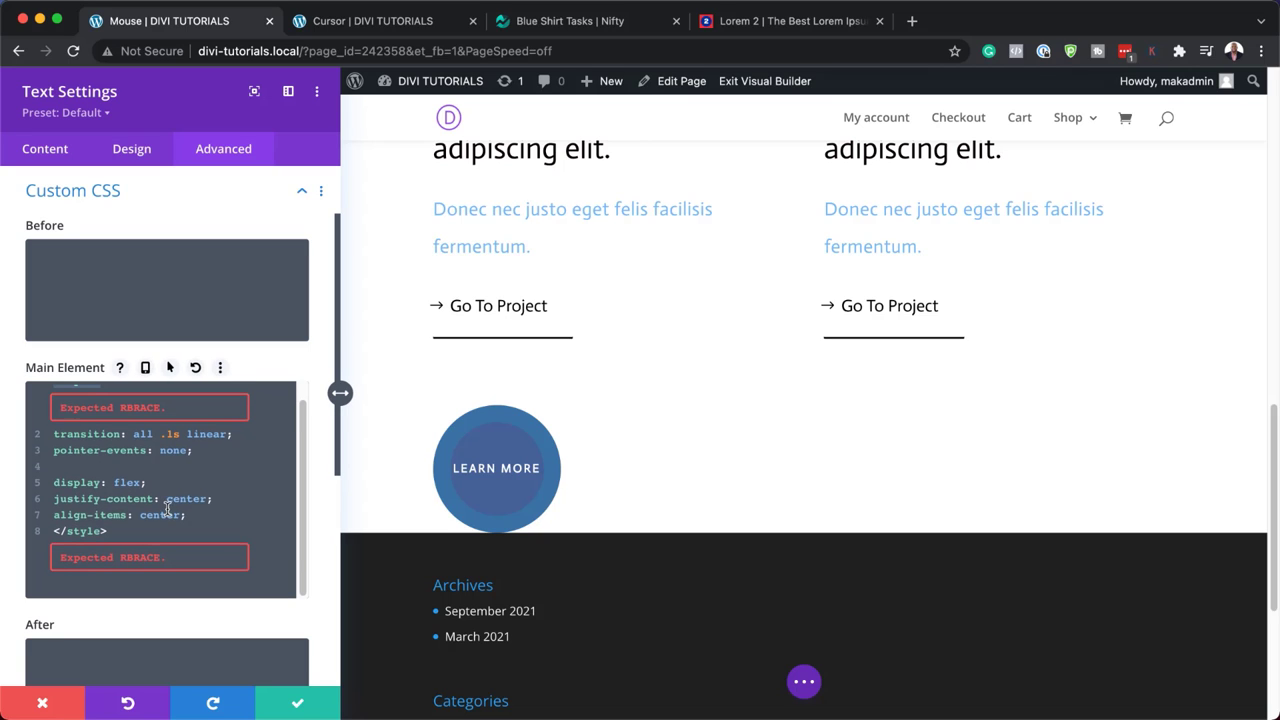
pyautogui.click(133, 149)
pyautogui.scroll(-2, 194, 404)
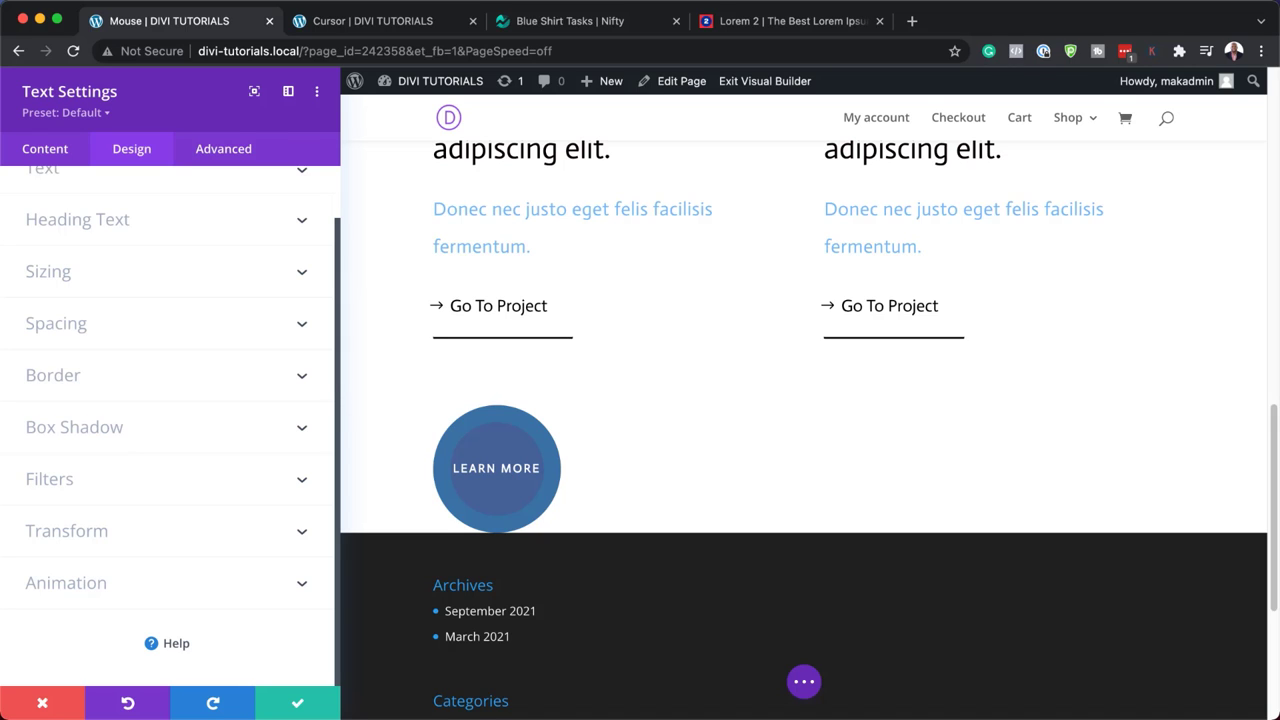
pyautogui.click(244, 155)
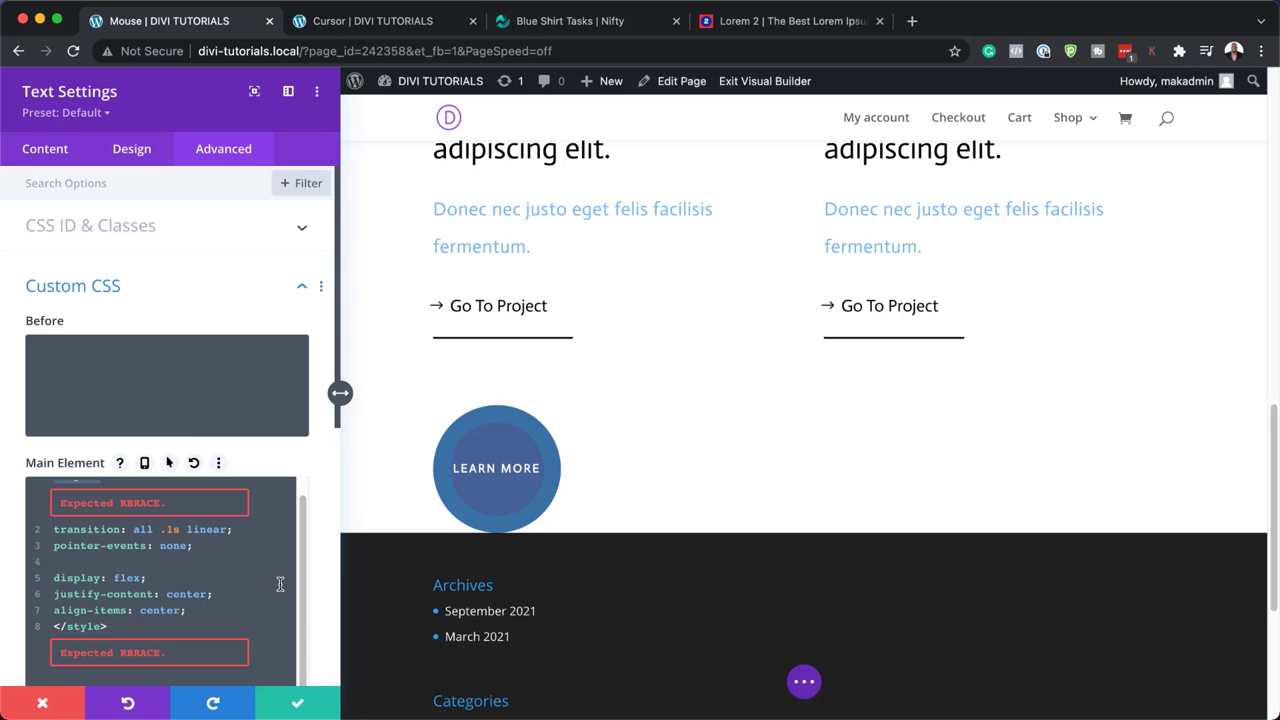
# - Set the "Learn More" text module's Z index to 2 and its position to Fixed, and save the module settings
pyautogui.scroll(-2, 280, 584)
pyautogui.click(305, 221)
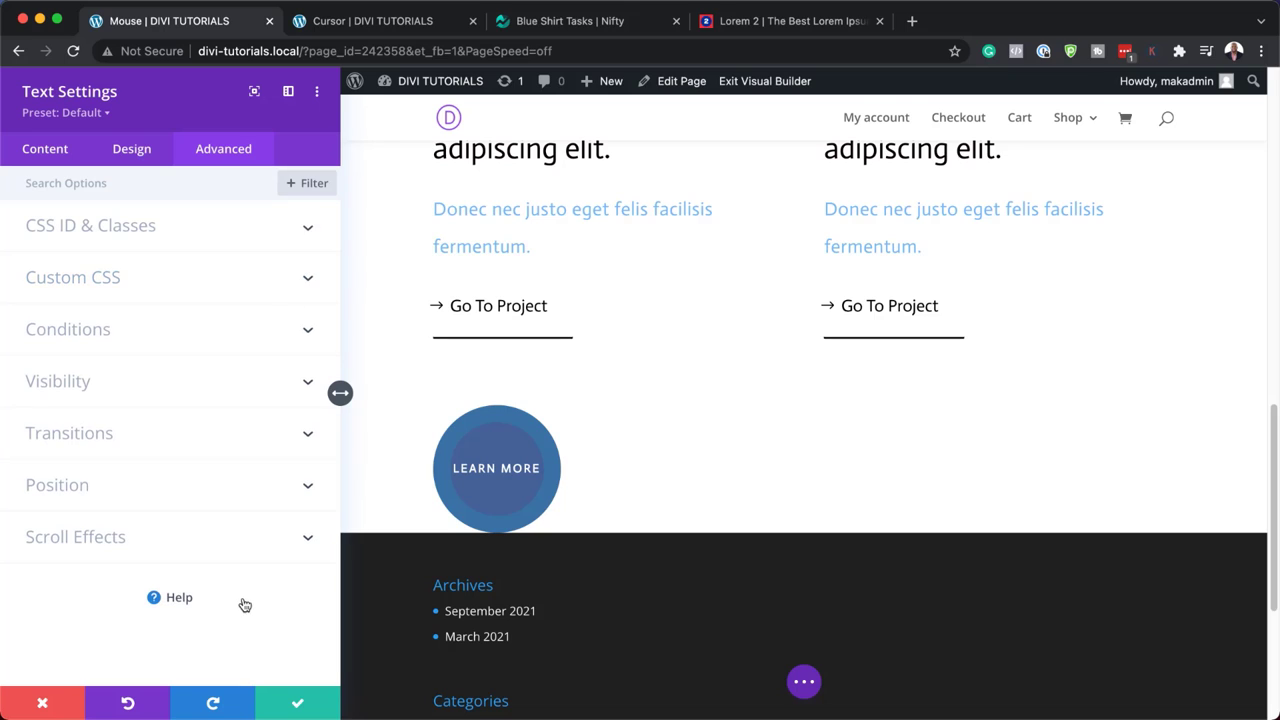
pyautogui.click(95, 488)
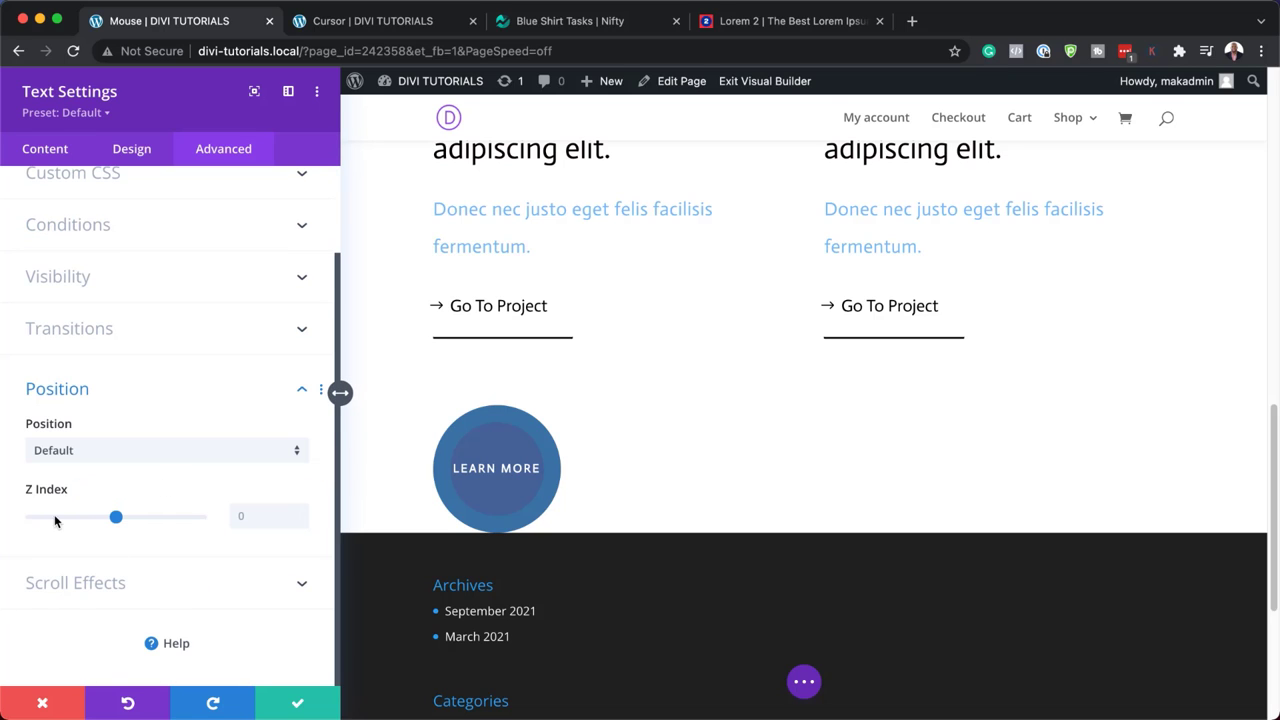
pyautogui.click(274, 524)
pyautogui.write('2')
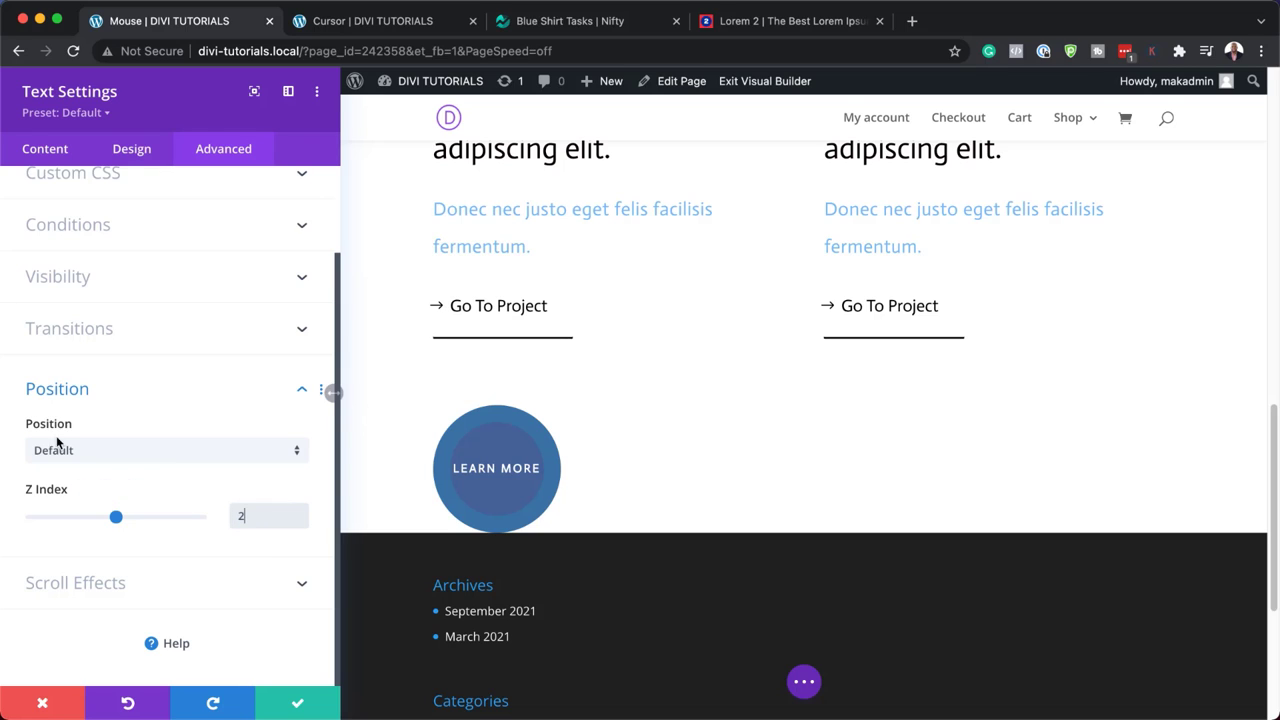
pyautogui.click(128, 461)
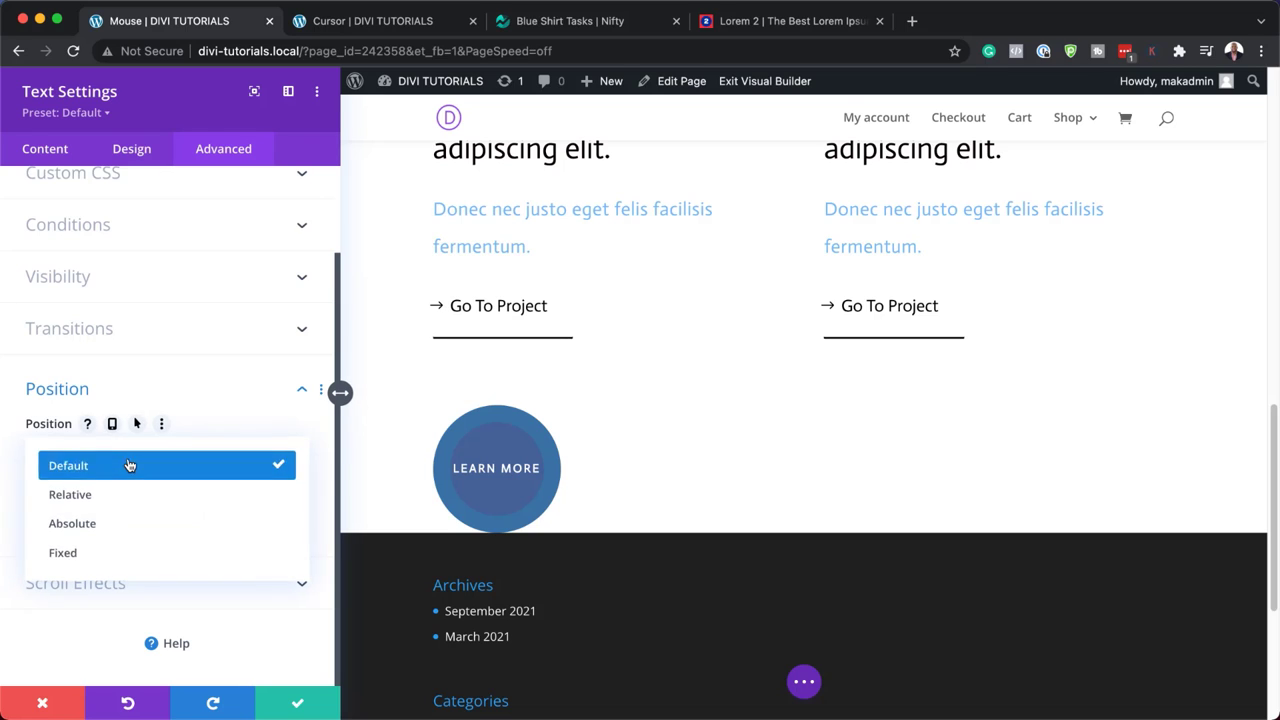
pyautogui.click(122, 552)
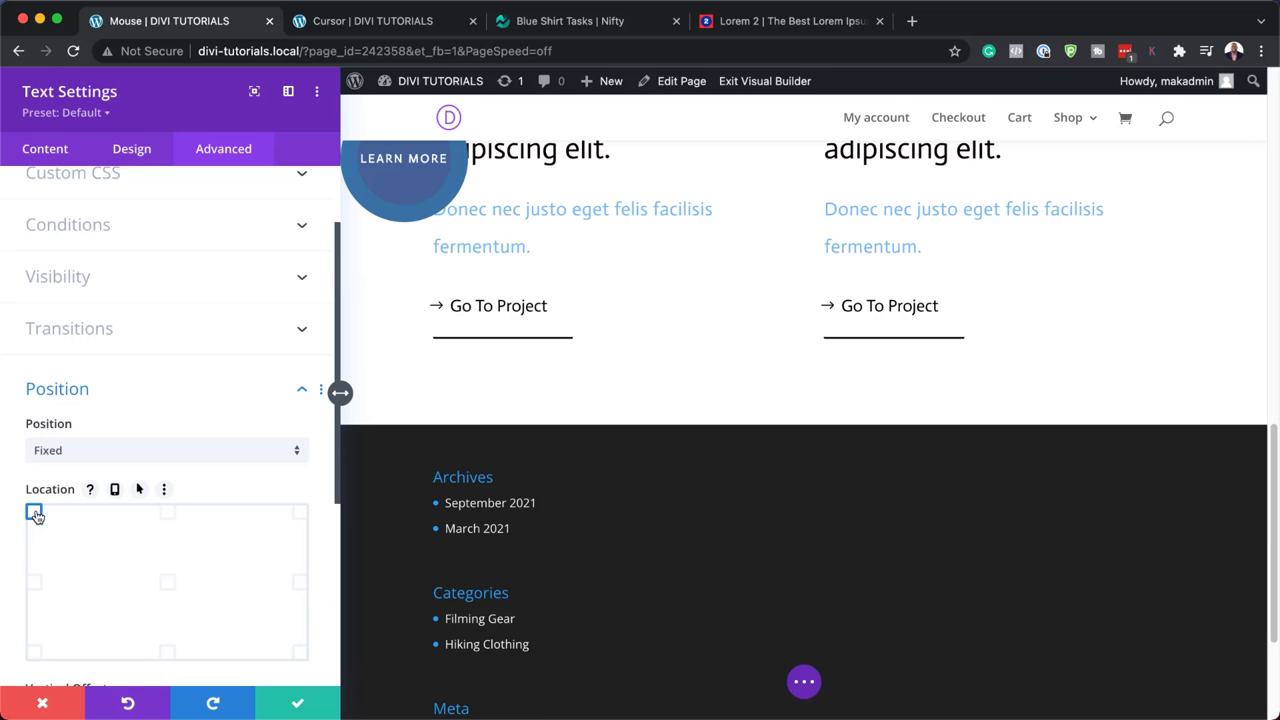
pyautogui.scroll(3, 614, 391)
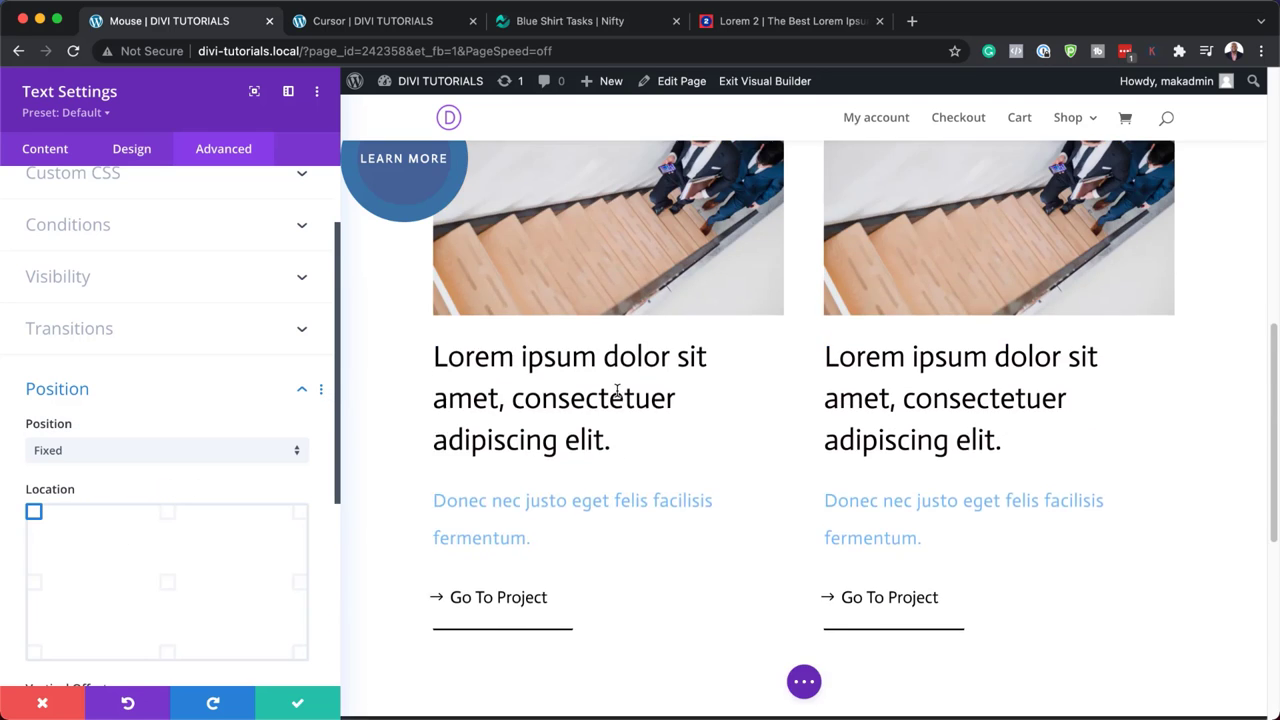
pyautogui.scroll(1, 617, 391)
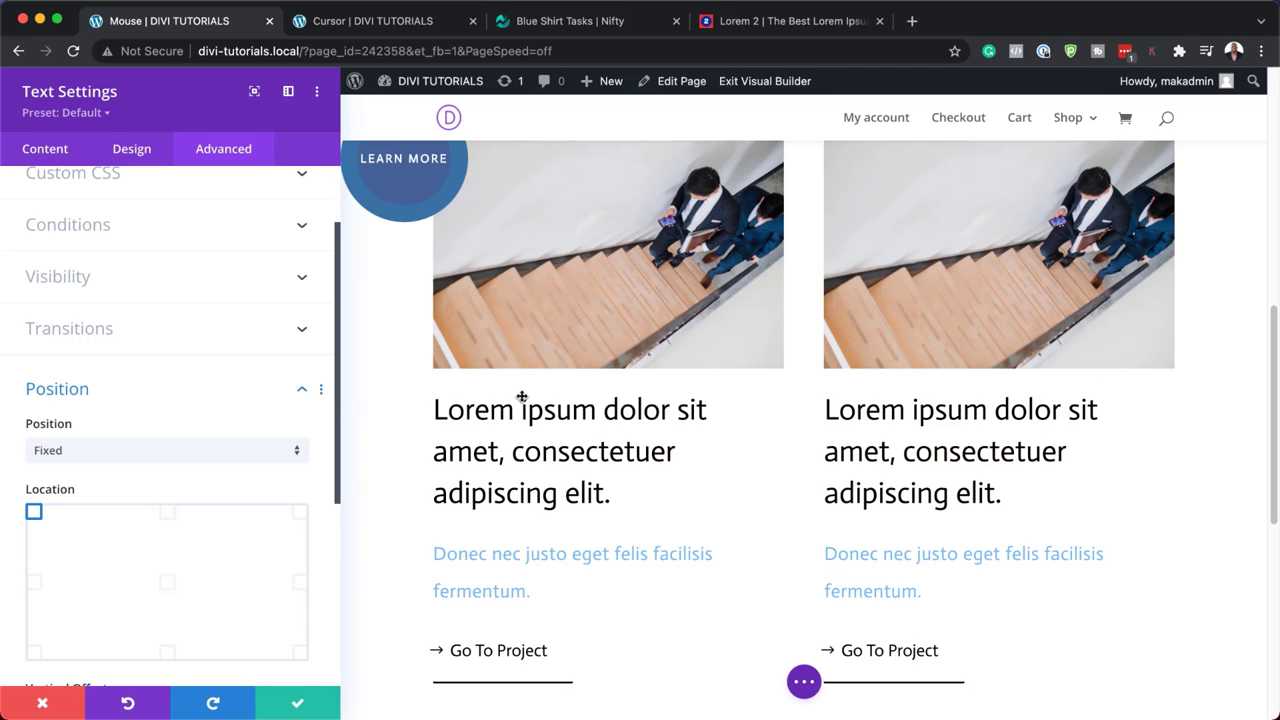
pyautogui.click(298, 708)
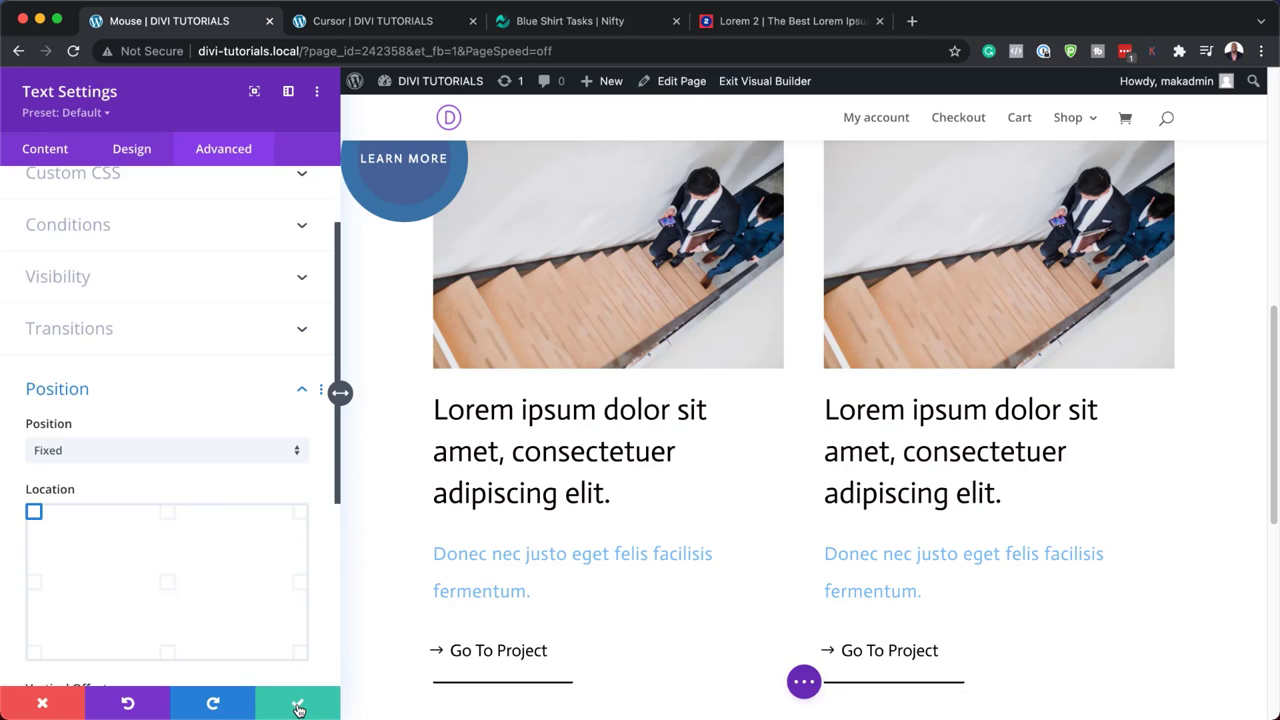
# - Insert a Code module below the "Go To Project" link in the first column of the last row
pyautogui.scroll(-5, 480, 520)
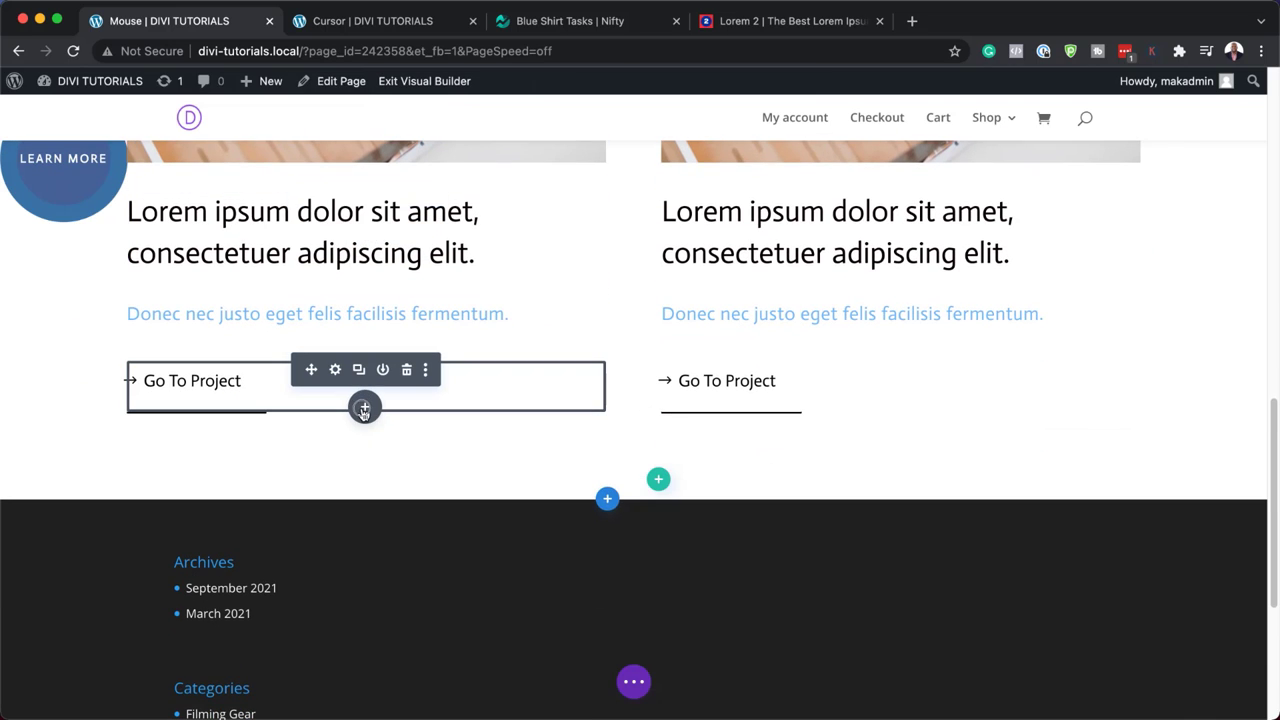
pyautogui.click(364, 410)
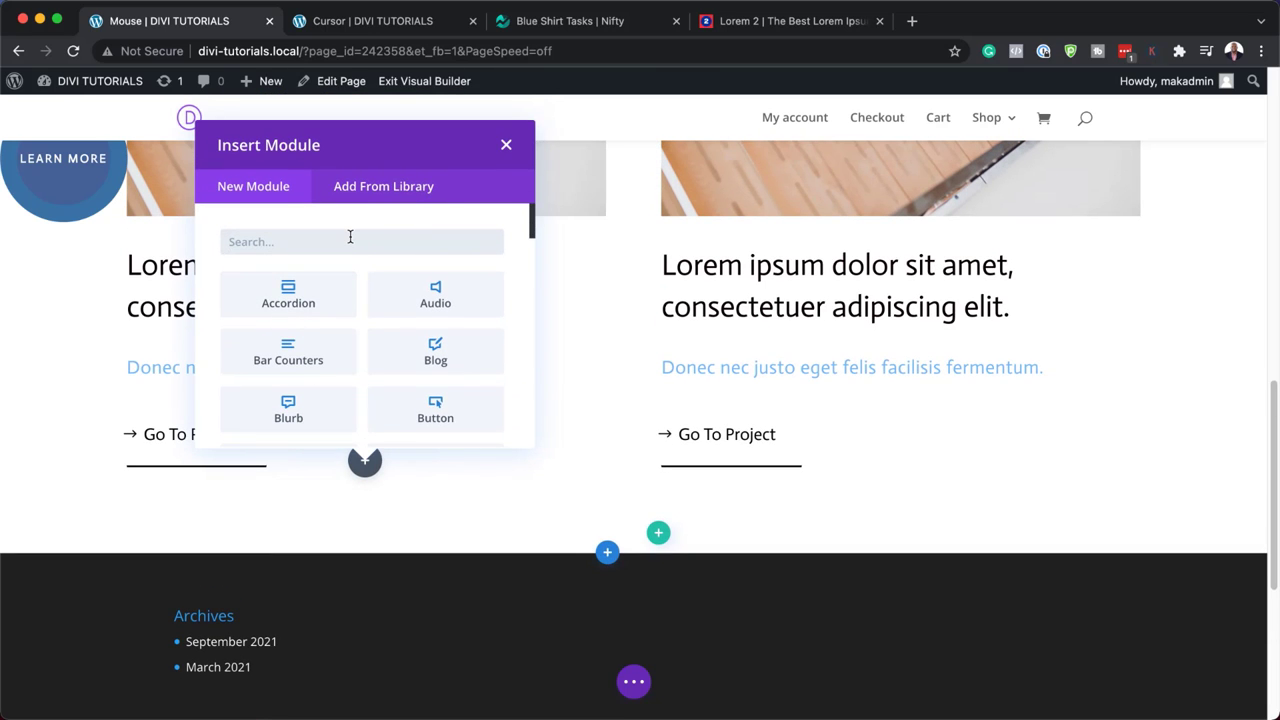
pyautogui.write('code')
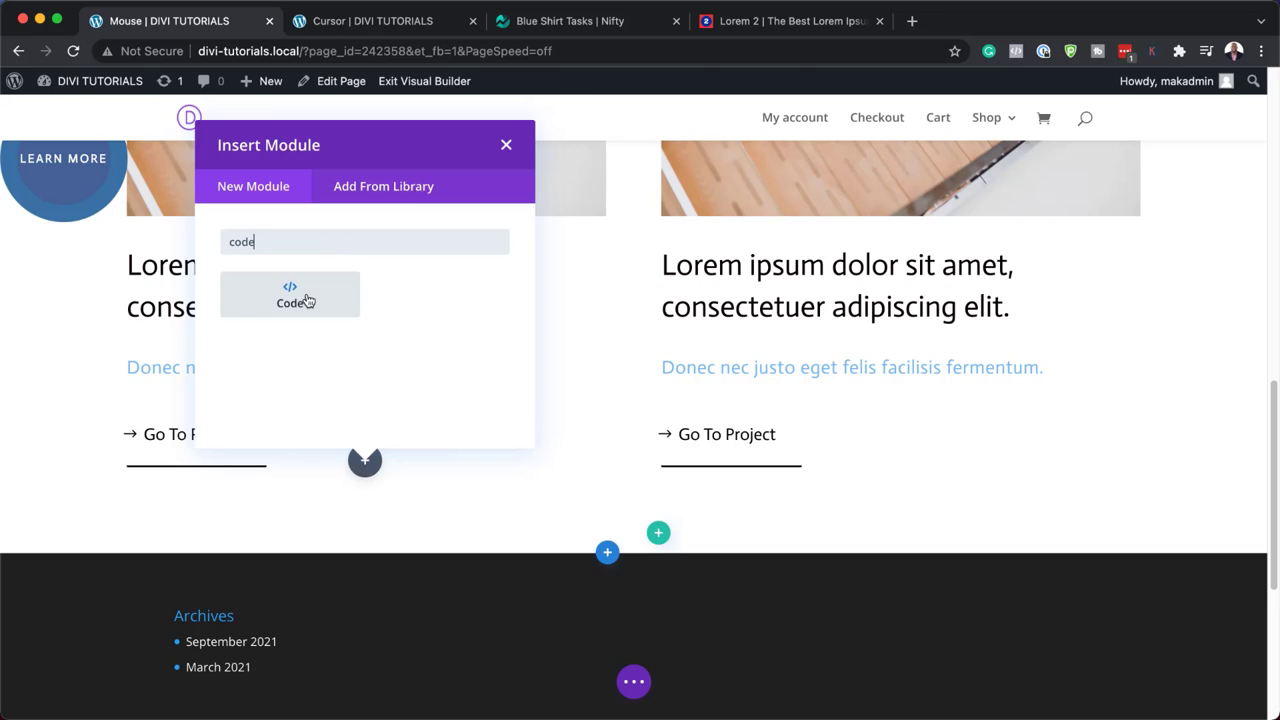
pyautogui.click(308, 301)
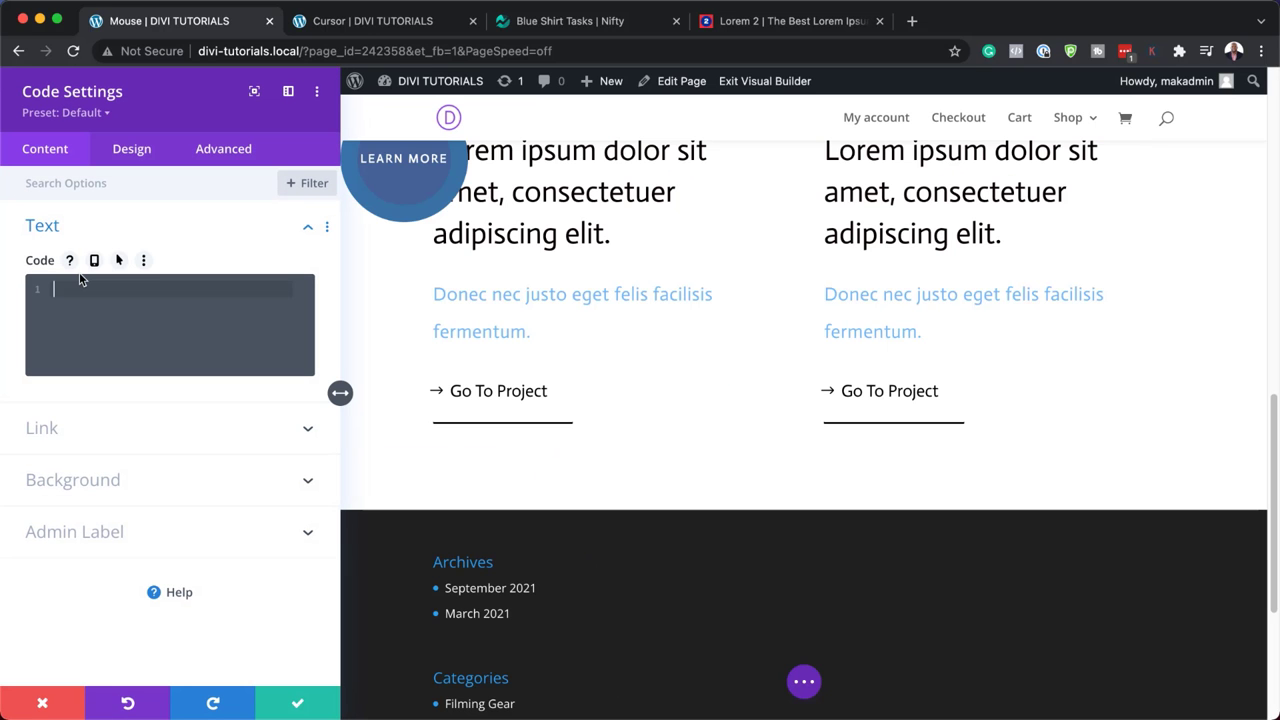
# - Write an empty <style></style> pair and, after a blank line, an empty <script></script> pair in the Code module
pyautogui.write('<style>')
pyautogui.press('Return')
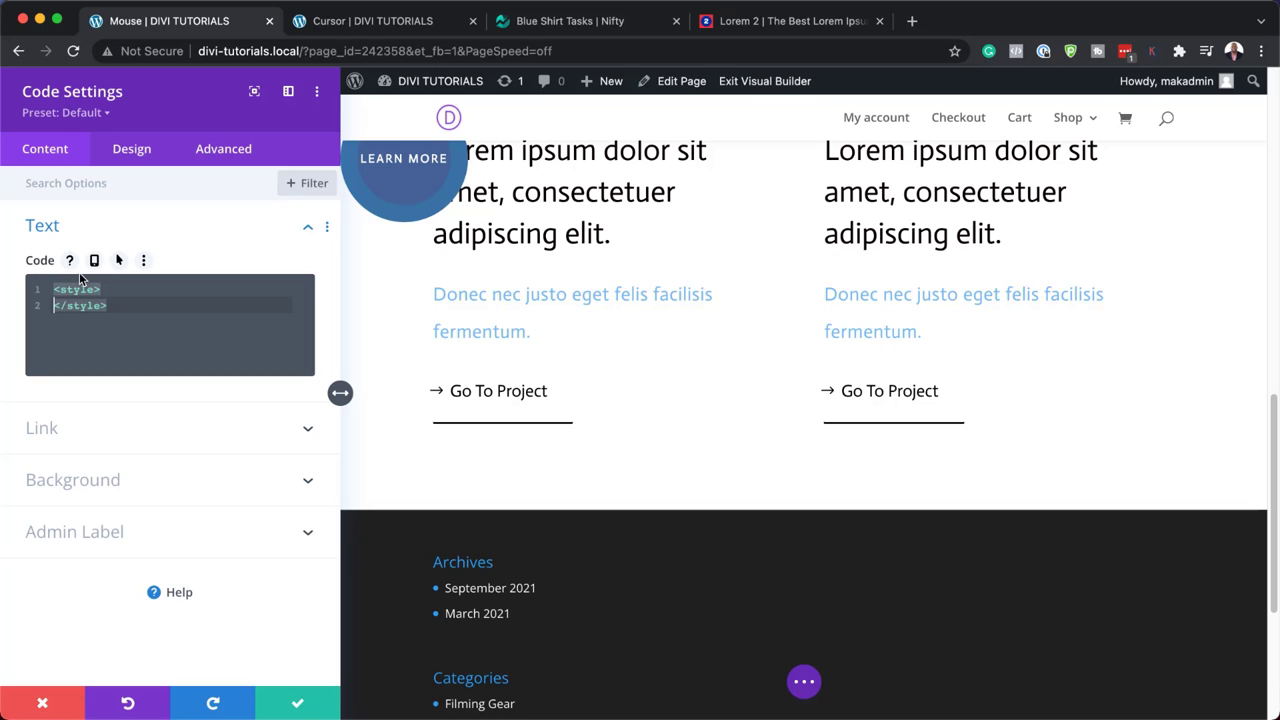
pyautogui.press('Return')
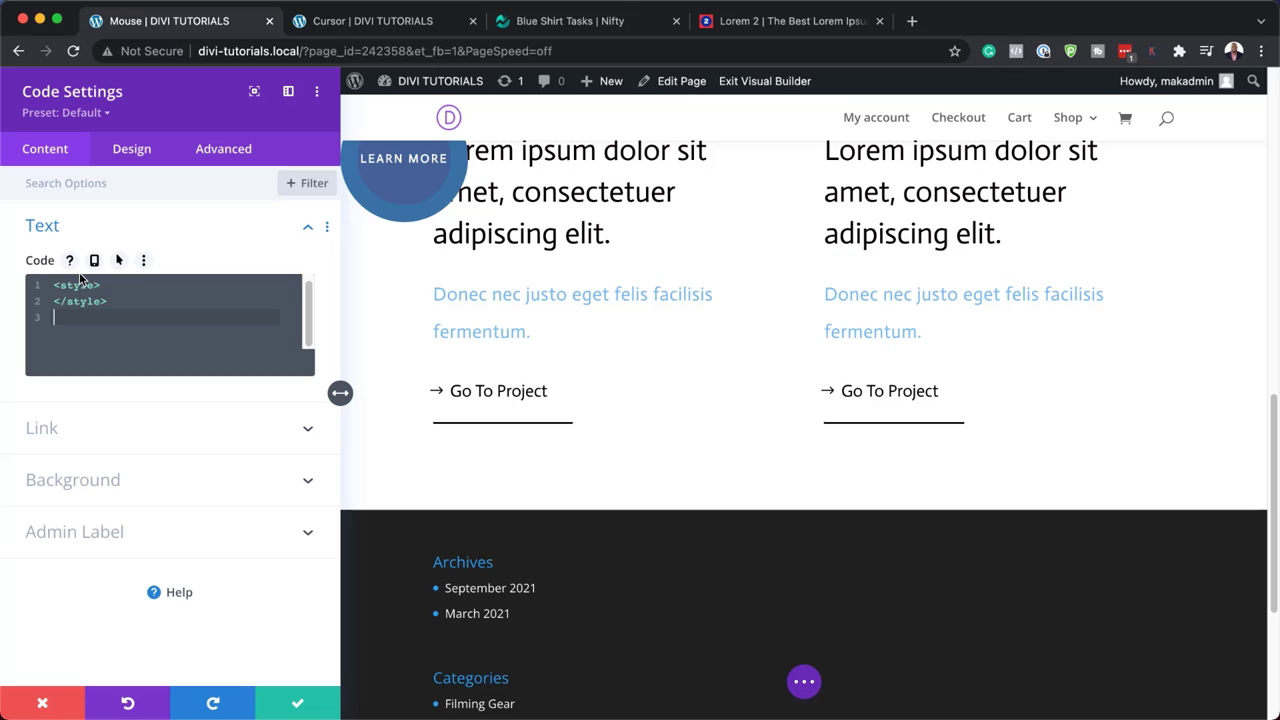
pyautogui.press('Return')
pyautogui.write('<script>')
pyautogui.press('Return')
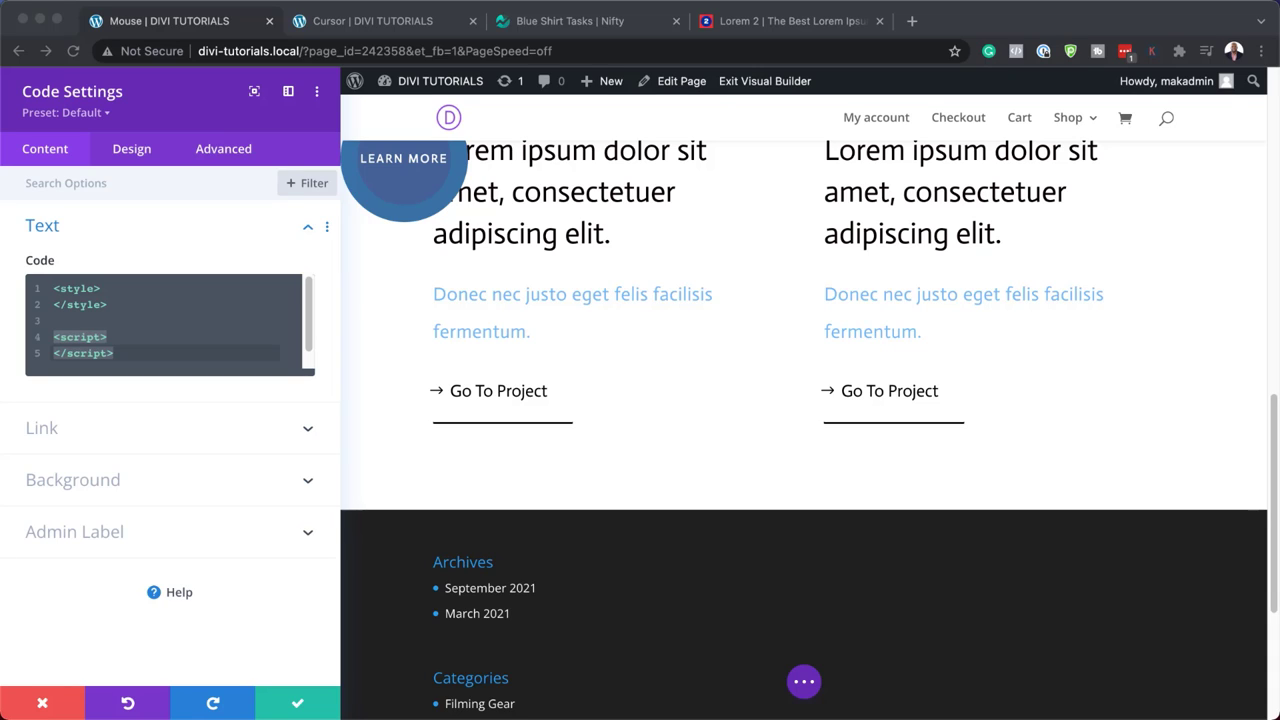
# - Fill the style block with rules for .hide-cursor (cursor: none), .cursor (all 0.2s ease !important transitions, visibility hidden, opacity 0) and .show-cursor (visibility visible !important, opacity 1)
pyautogui.click(104, 288)
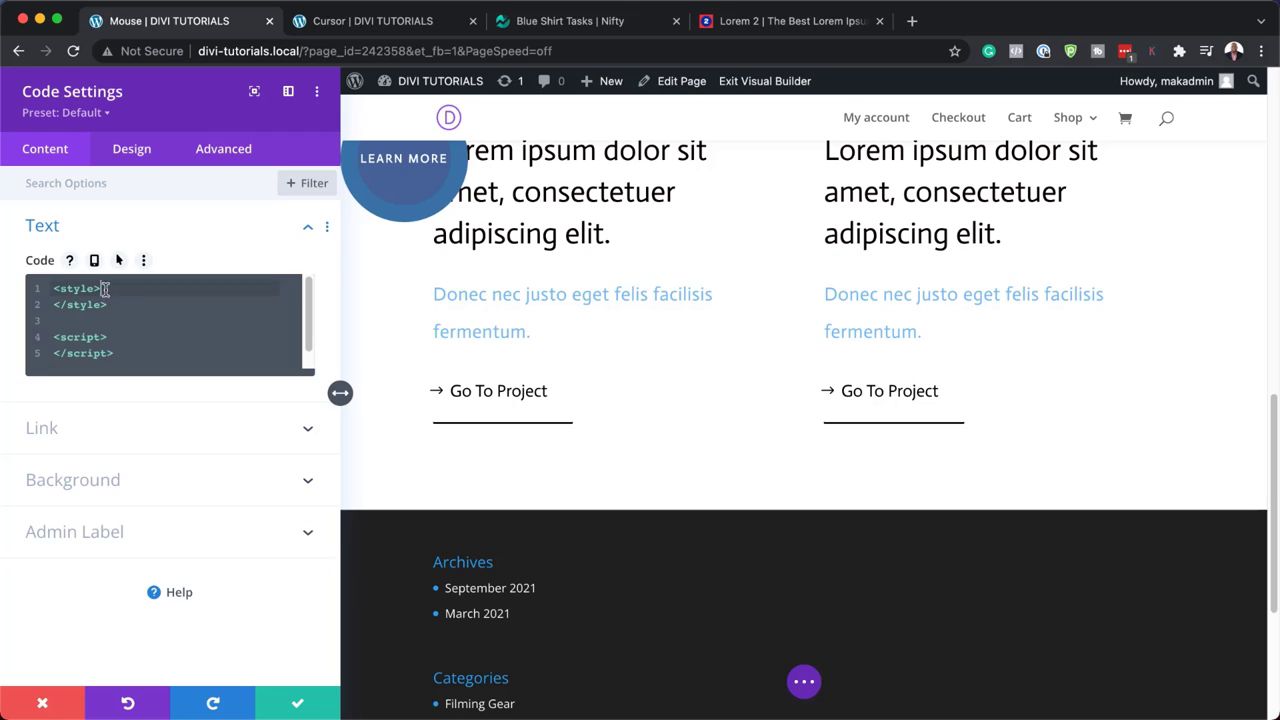
pyautogui.press('Return')
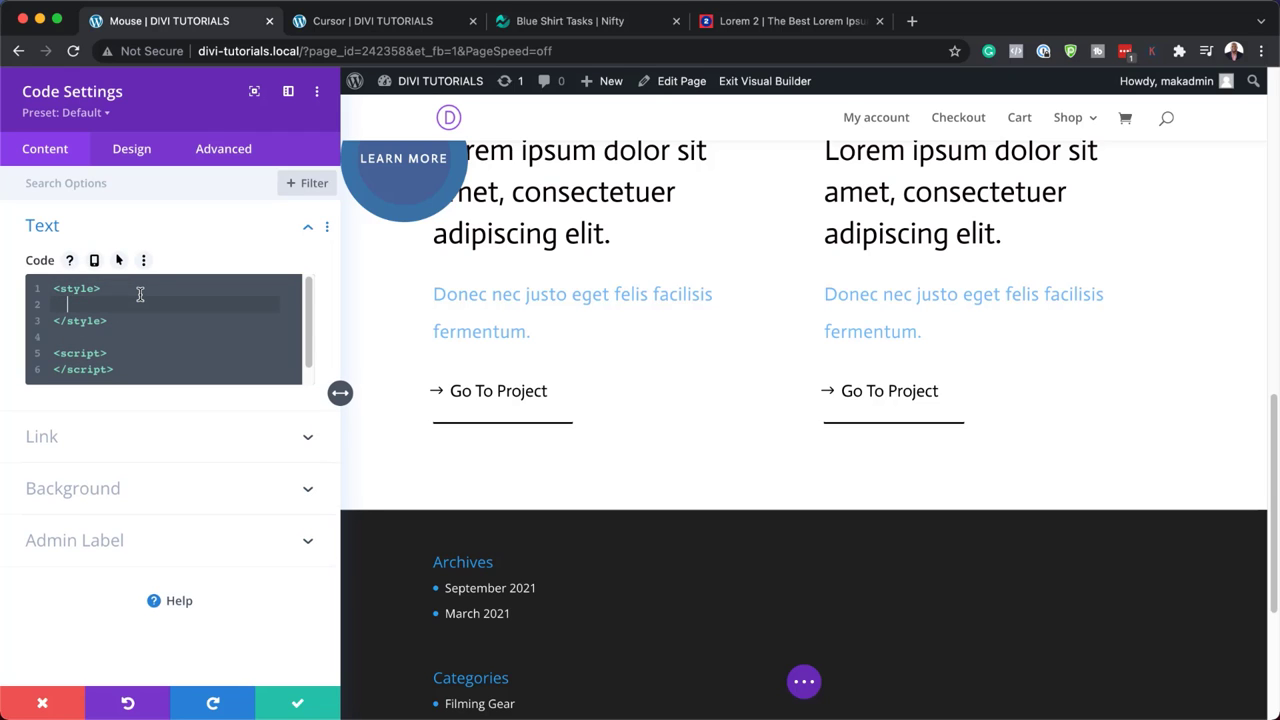
pyautogui.write('.hide-cursor { cursor: none; }  .cursor { -webkit-transition: all 0.2s ease !important; -moz-transition: all 0.2s ease !important; -o-transition: all 0.2s ease !important; transition: all 0.2s ease !important;  visibility: hidden; opacity: 0; }  .show-cursor { visibility: visible !important; opacity: 1; }')
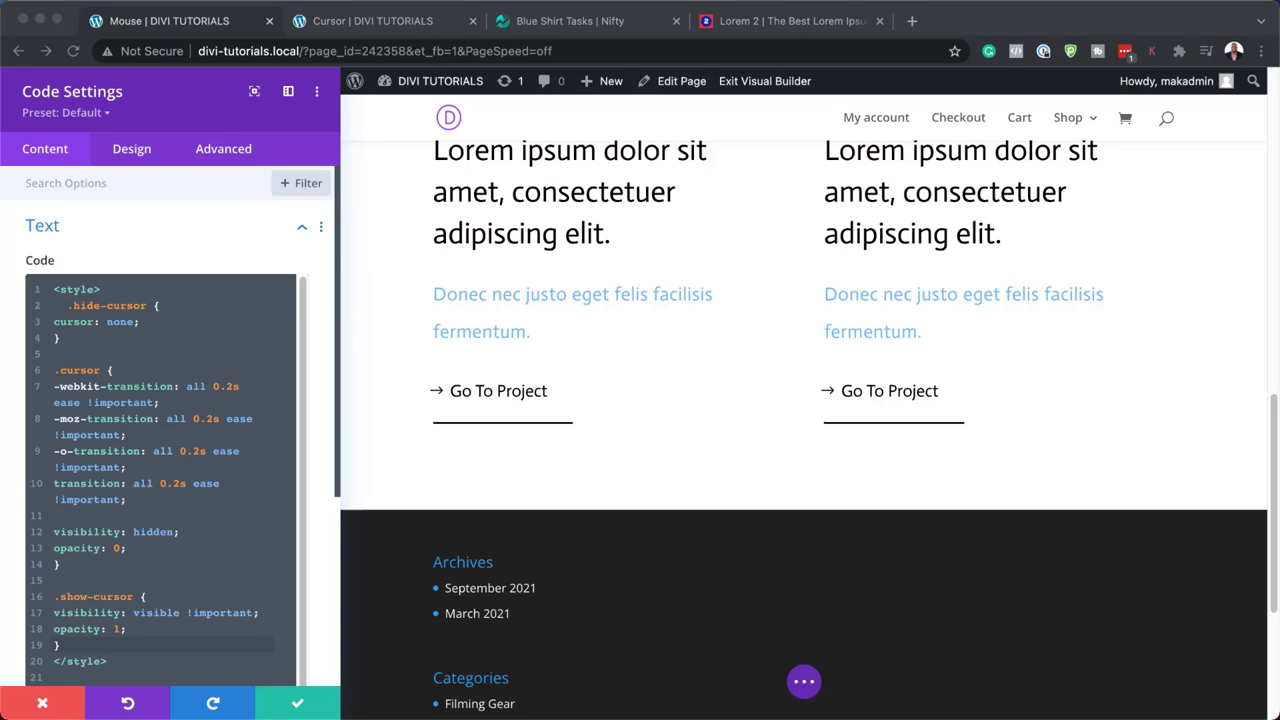
# - Fill the script block with jQuery centring .cursor on the mouse over .image-cursor and toggling show-cursor and body hide-cursor classes, and save the Code module
pyautogui.scroll(-1, 86, 660)
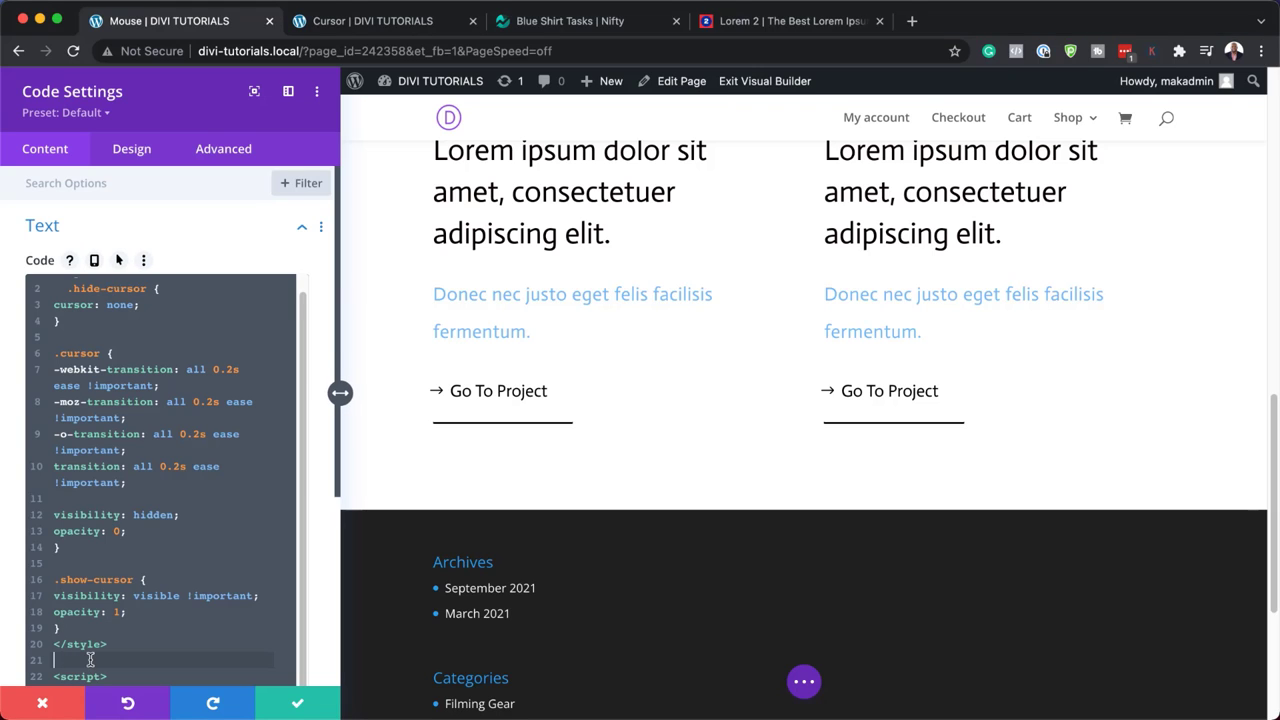
pyautogui.scroll(-5, 90, 660)
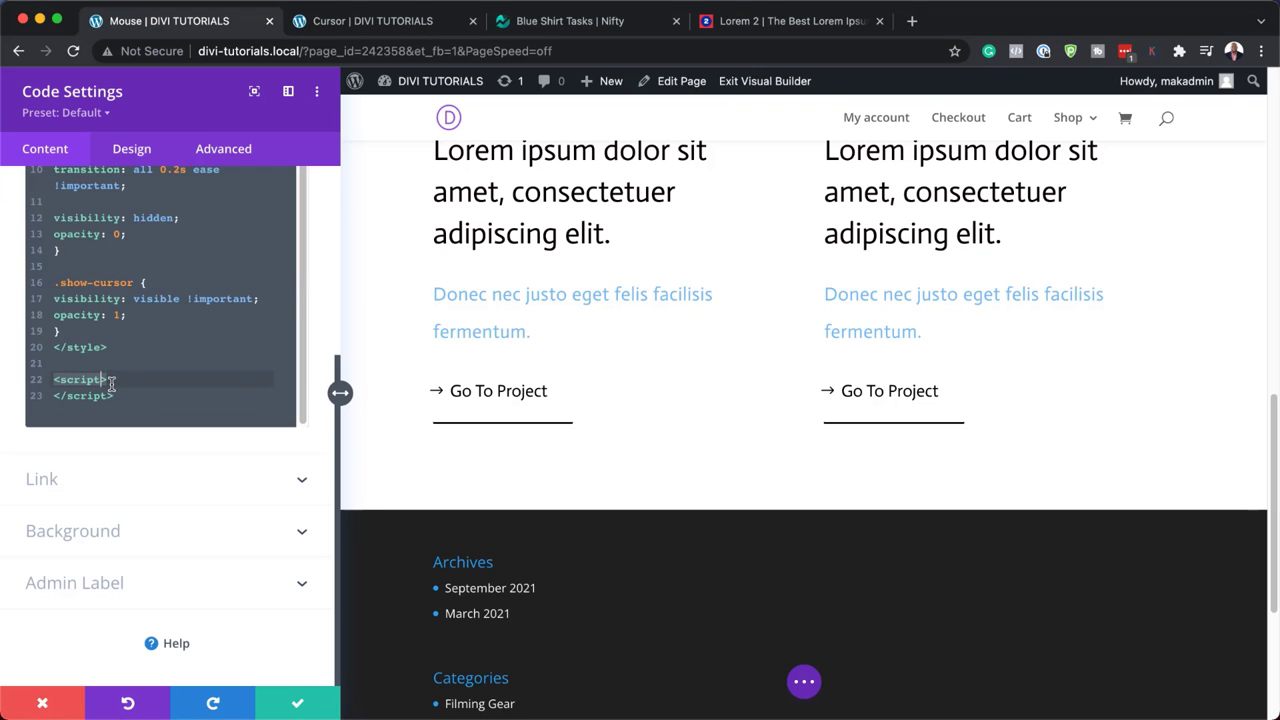
pyautogui.press('Return')
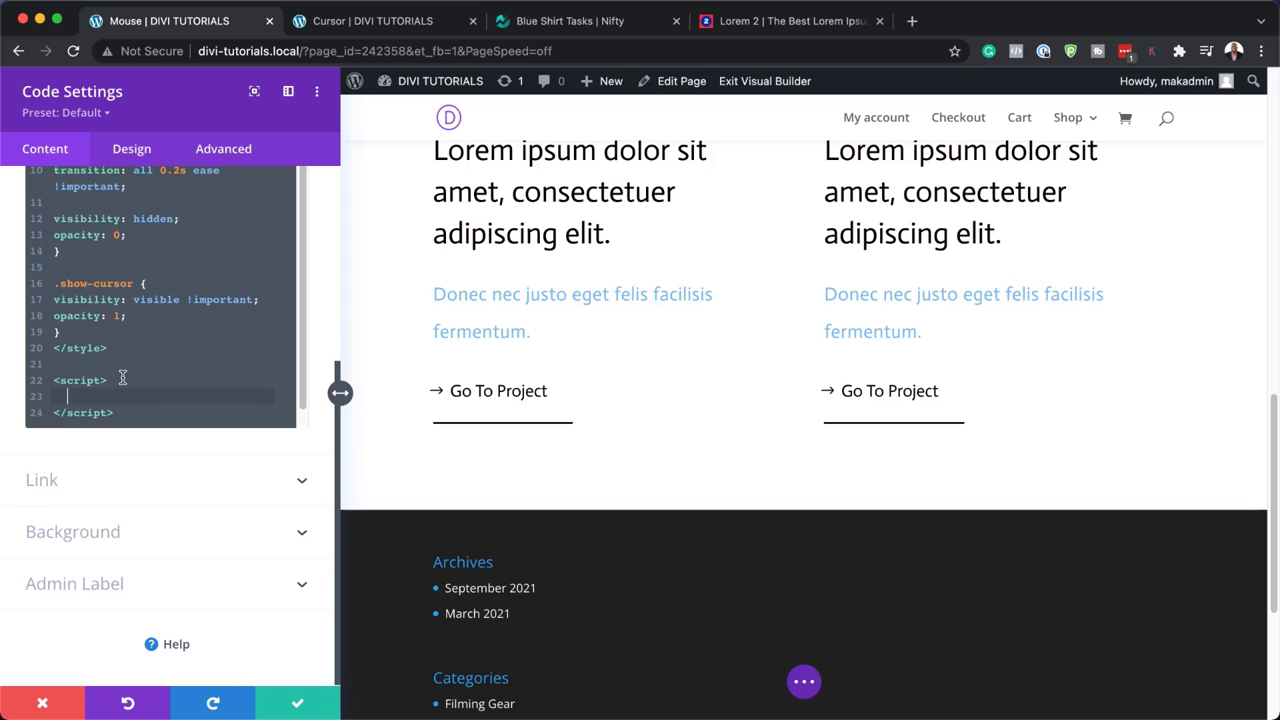
pyautogui.write("jQuery(document).ready(function($){  var cursor = $('.cursor');  $('.image-cursor').mousemove(function(e){  cursor.css({ top: e.clientY - cursor.height() / 2, left: e.clientX - cursor.width() / 2 }); cursor.addClass('show-cursor'); $('body').addClass('hide-cursor');  });  $('.image-cursor').mouseleave(function() {  cursor.removeClass('show-cursor'); $('body').removeClass('hide-cursor');  });  });")
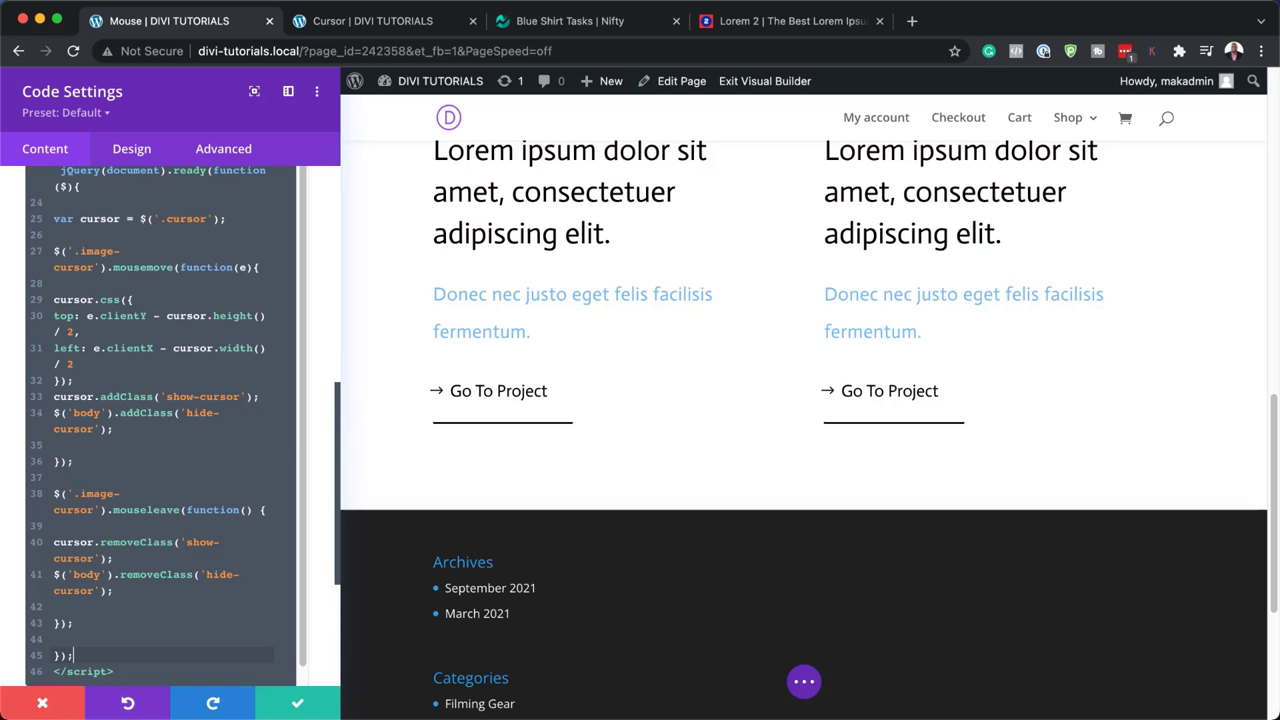
pyautogui.click(298, 706)
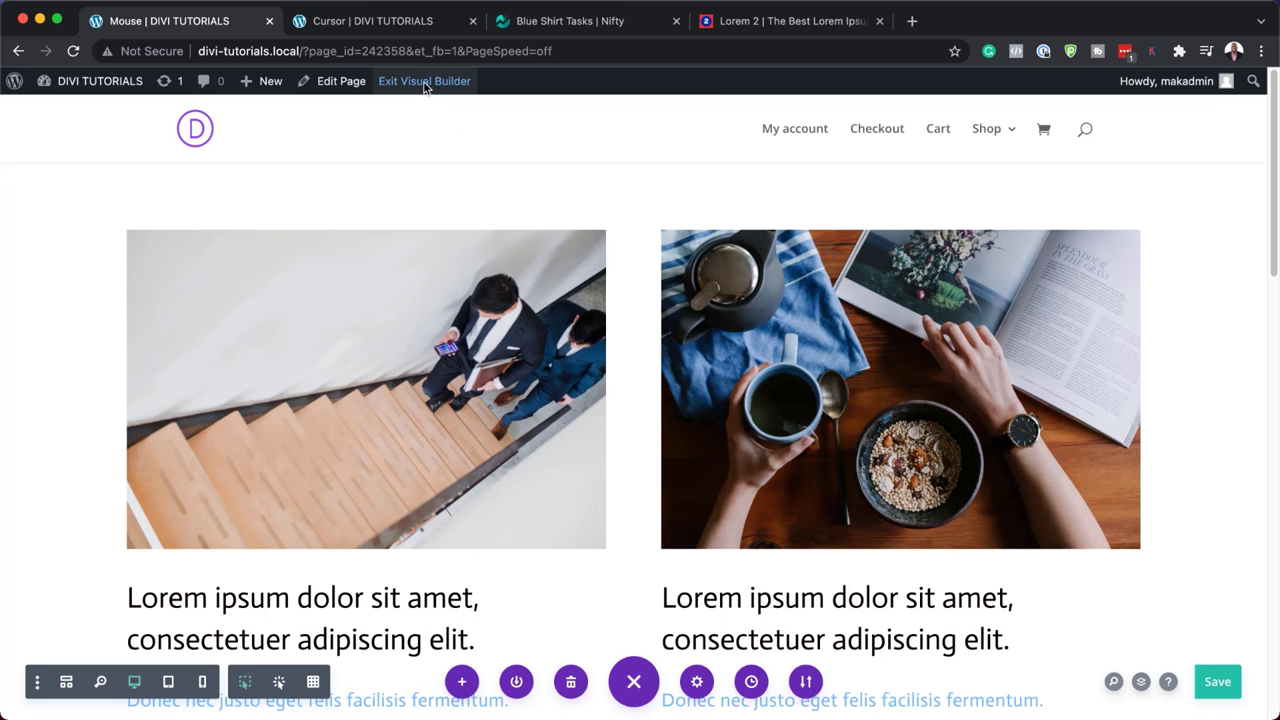
# - Exit the visual builder and test the custom cursor over both project images in the first row of the live page
pyautogui.click(424, 84)
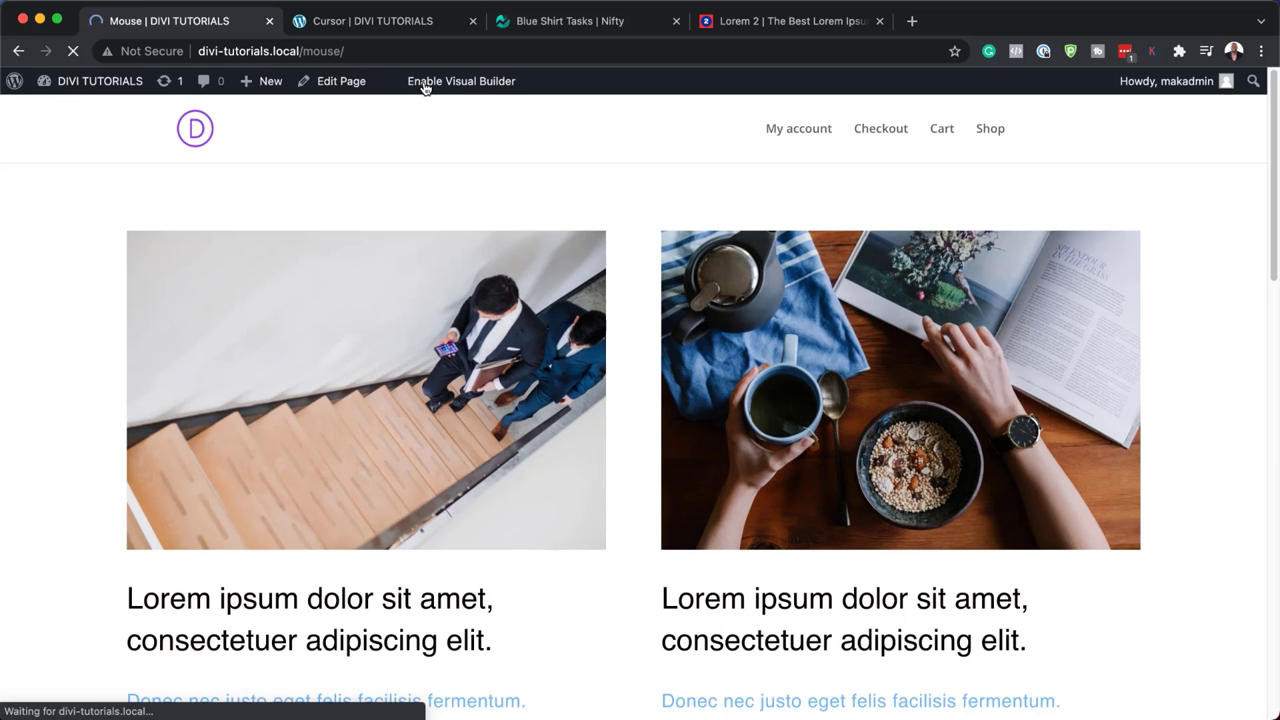
pyautogui.moveTo(318, 333)
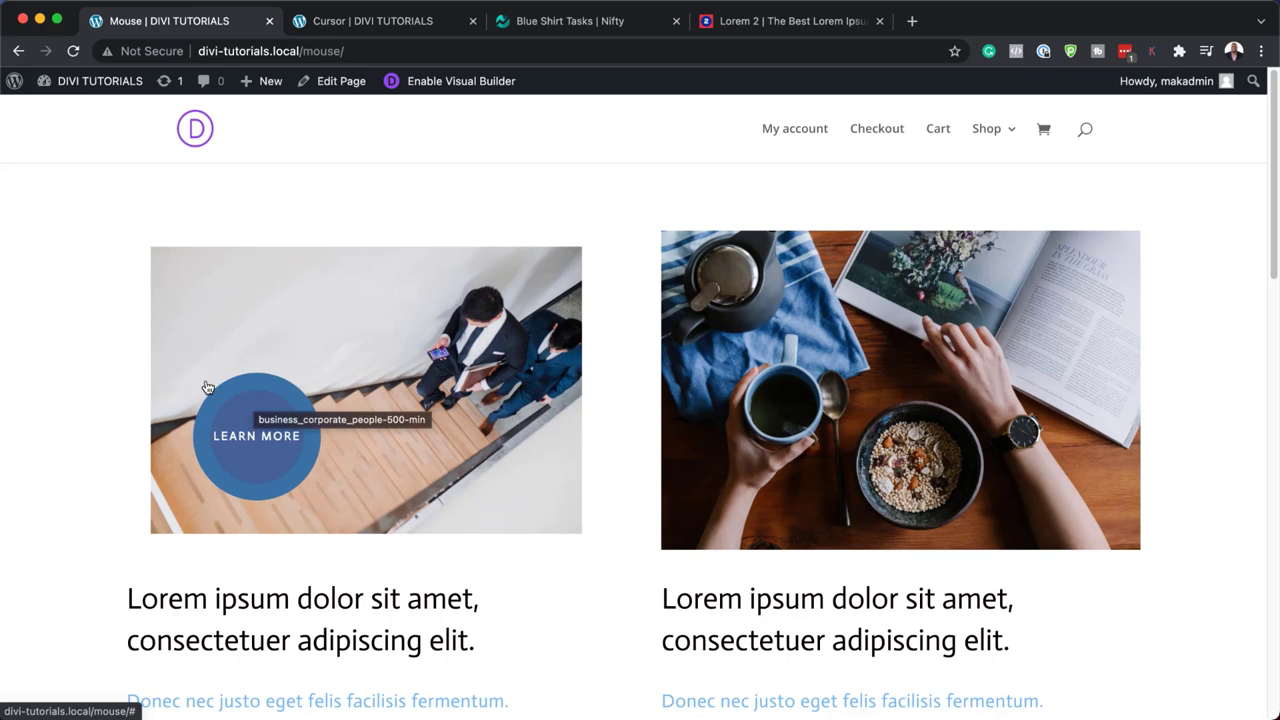
pyautogui.moveTo(825, 393)
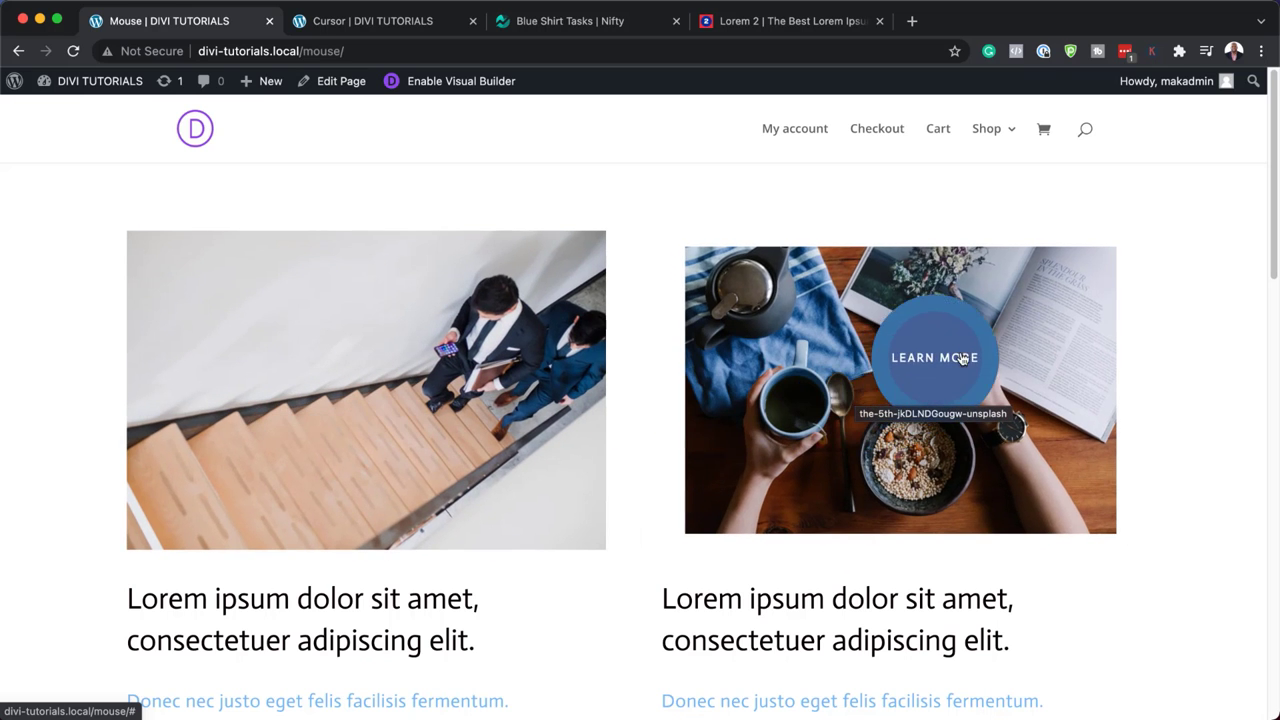